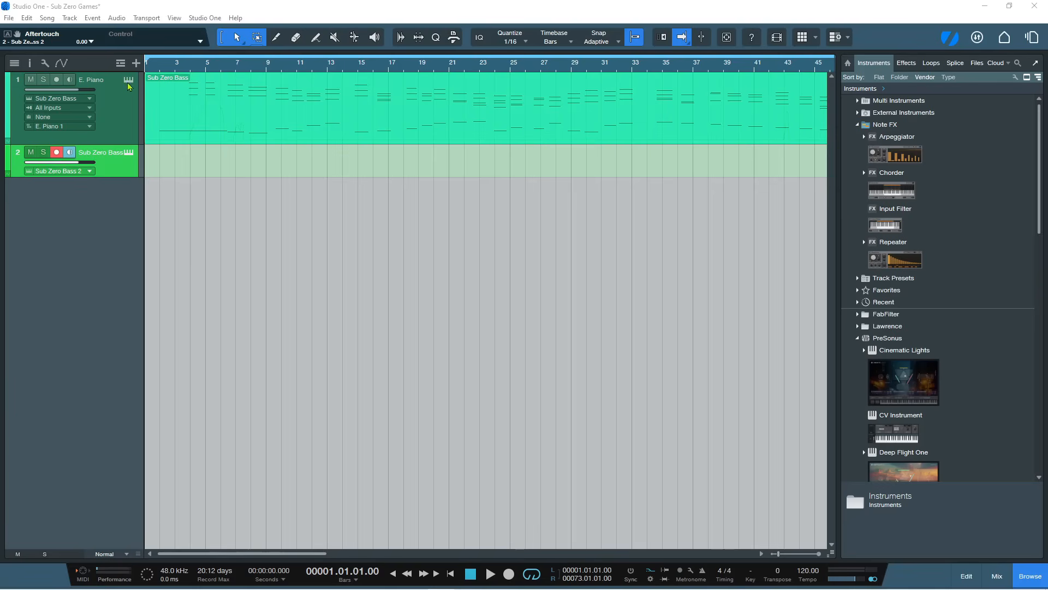
Open the Sub Zero Bass 2 instrument editor, then expand and collapse its detailed LFO, filter and envelope view
{"action": "left_click", "coordinate": [129, 153]}
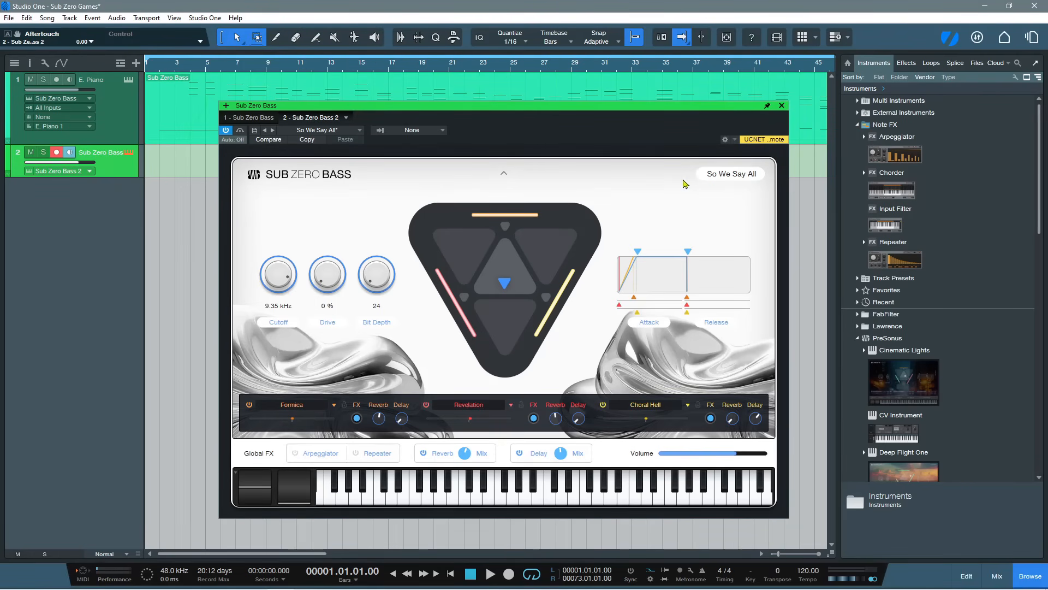
{"action": "left_click", "coordinate": [504, 174]}
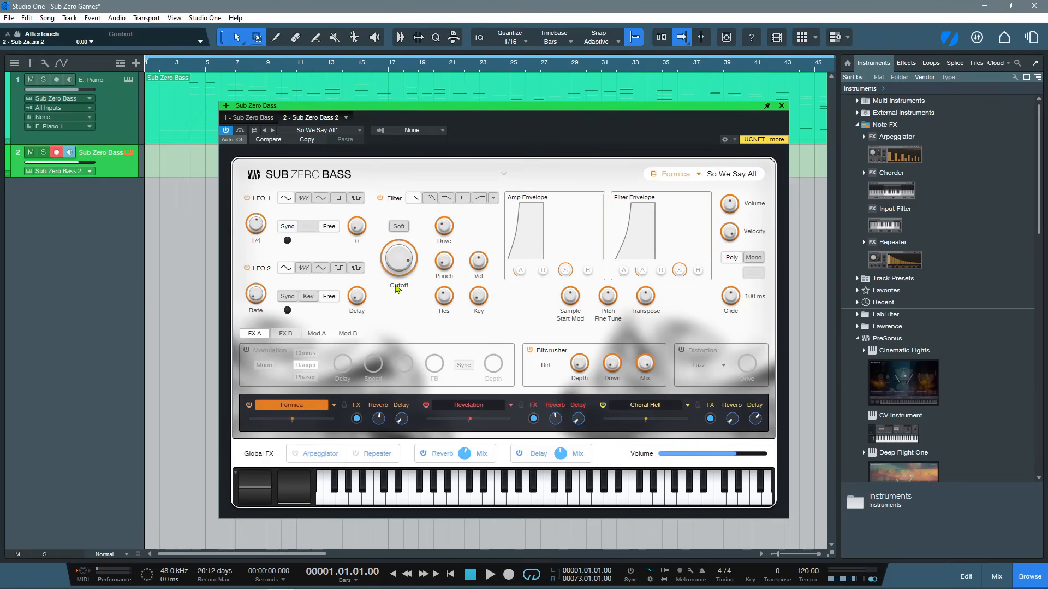
{"action": "left_click", "coordinate": [506, 176]}
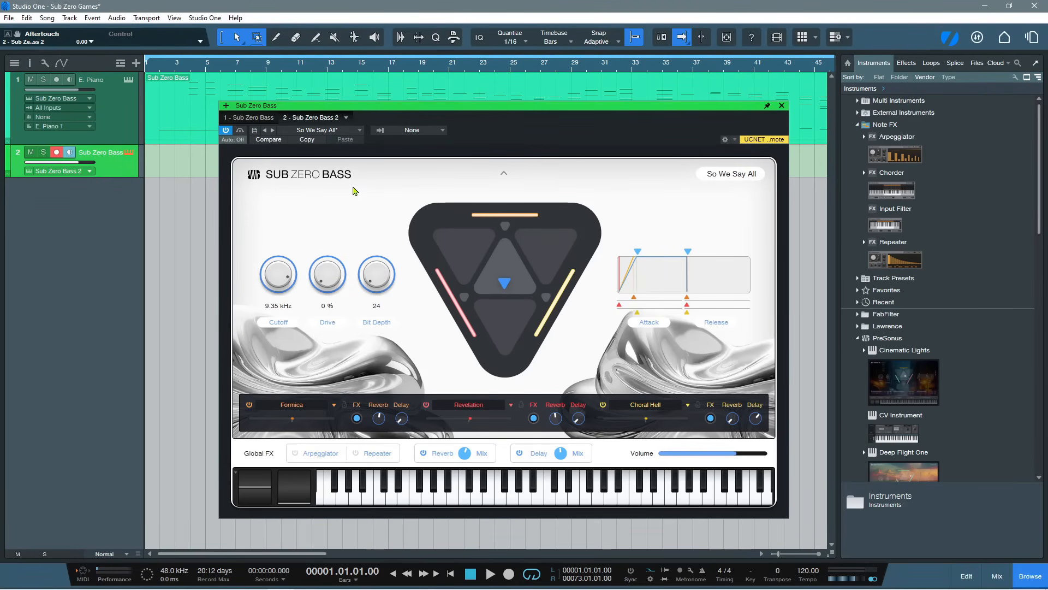
Load the Ambience preset So We Say All and audition it with a few middle and low notes on the on-screen keyboard
{"action": "left_click", "coordinate": [359, 131]}
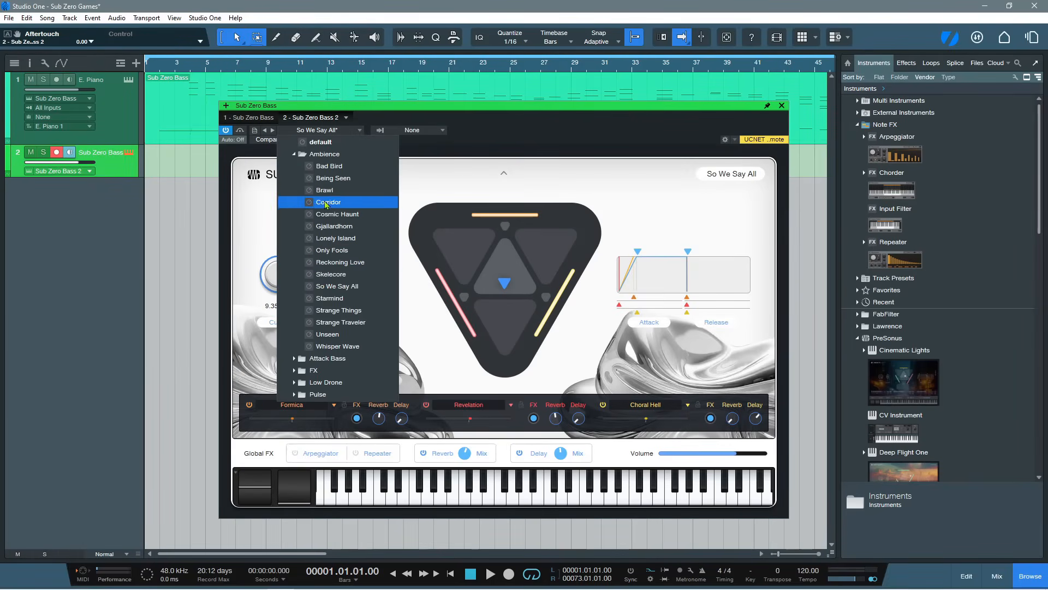
{"action": "left_click", "coordinate": [295, 155]}
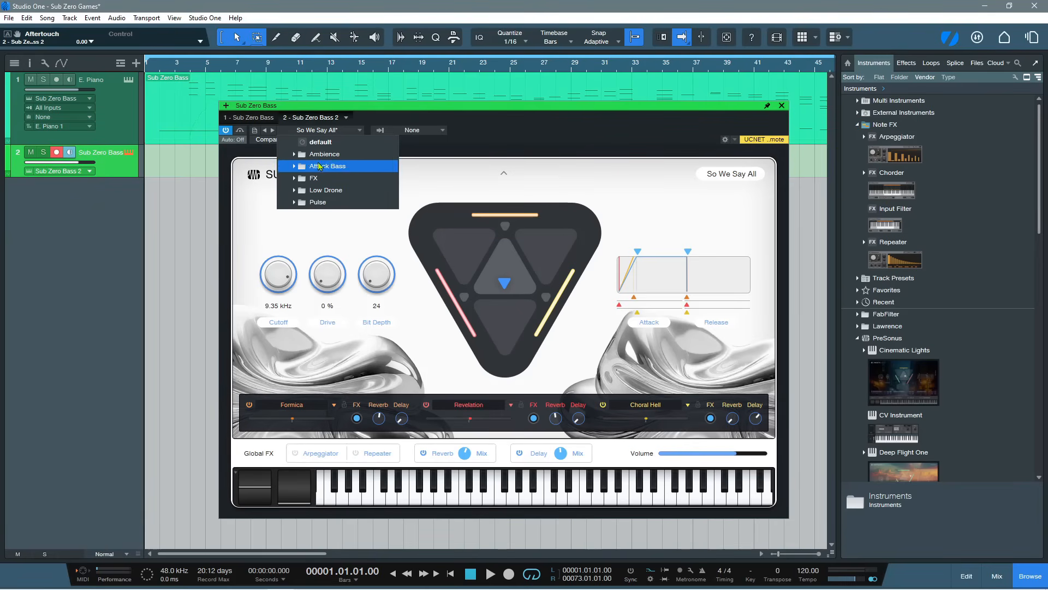
{"action": "left_click", "coordinate": [298, 155]}
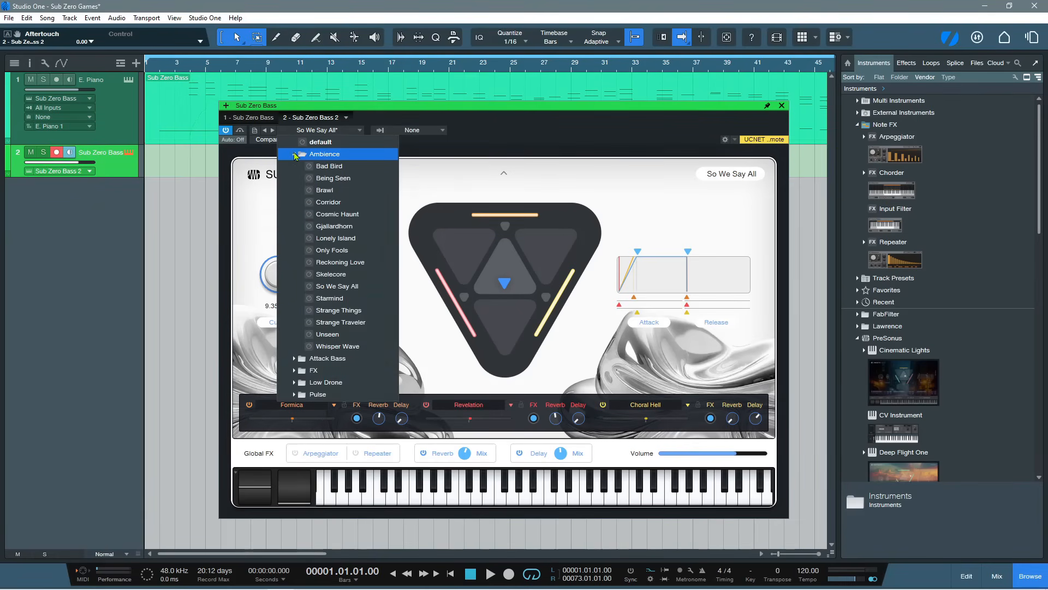
{"action": "left_click", "coordinate": [351, 287]}
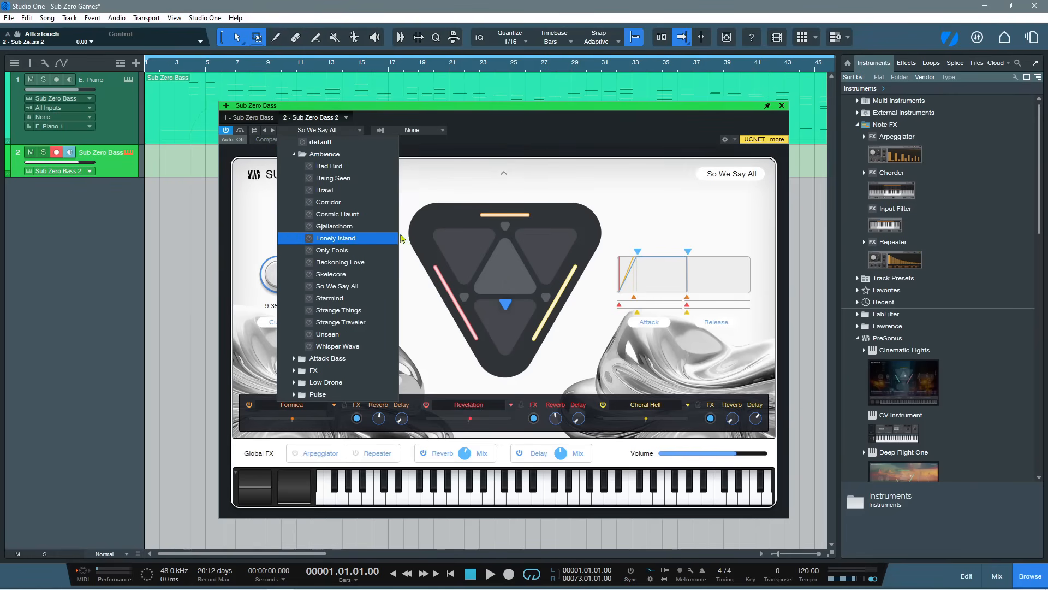
{"action": "left_click", "coordinate": [526, 157]}
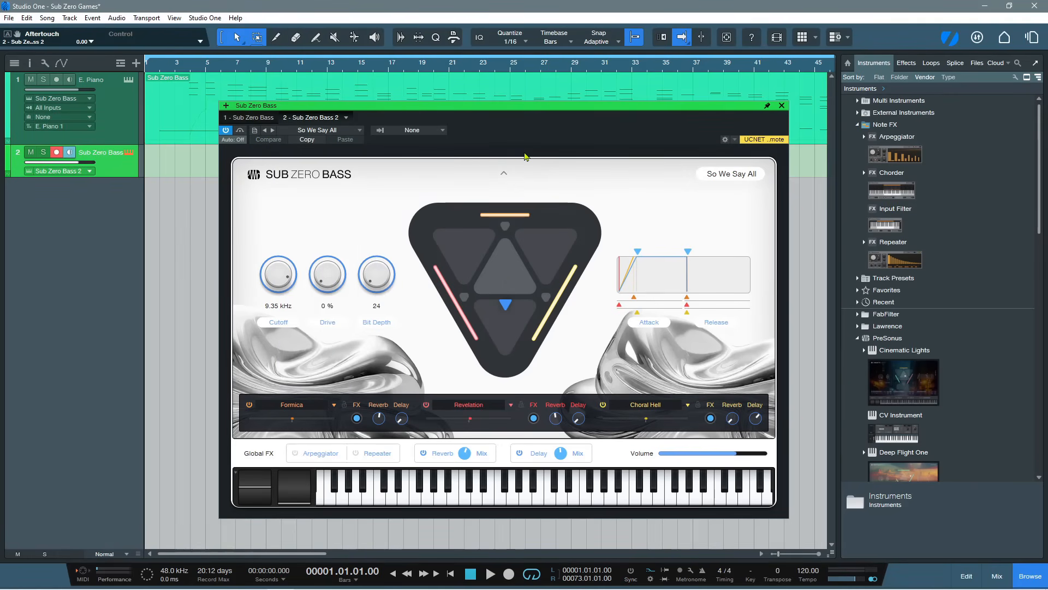
{"action": "left_click", "coordinate": [513, 500]}
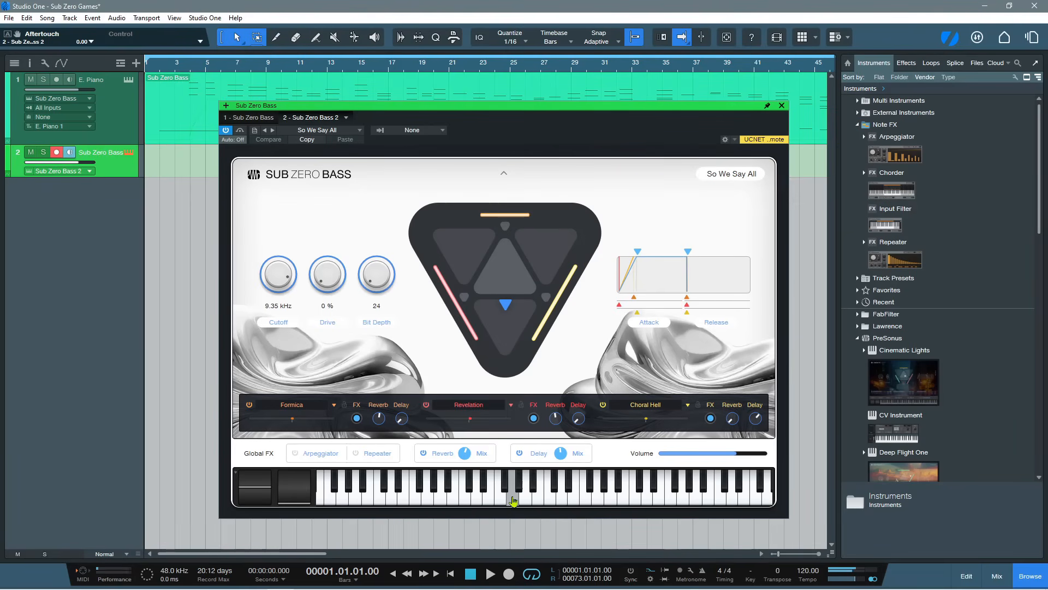
{"action": "left_click", "coordinate": [355, 499]}
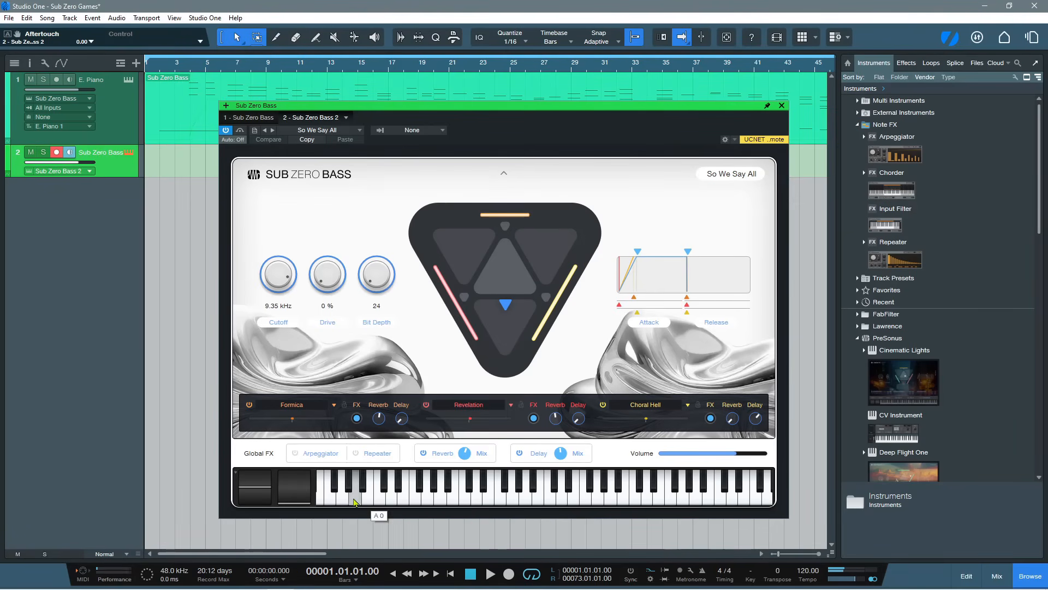
{"action": "left_click", "coordinate": [327, 500]}
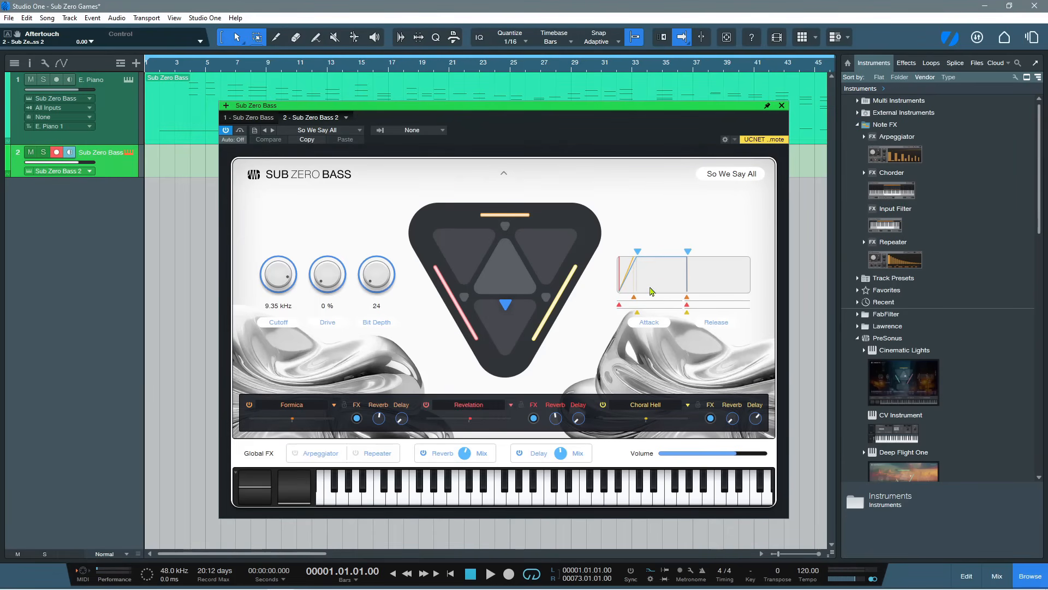
Load the Ambience preset Strange Traveler and audition it with descending notes on the on-screen keyboard
{"action": "left_click", "coordinate": [316, 131]}
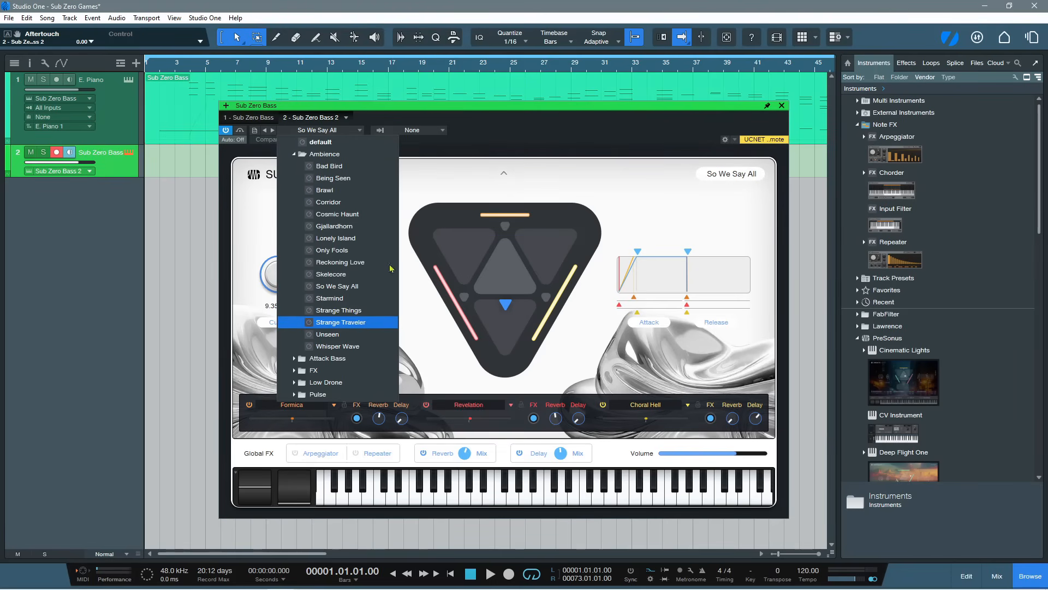
{"action": "left_click", "coordinate": [549, 144]}
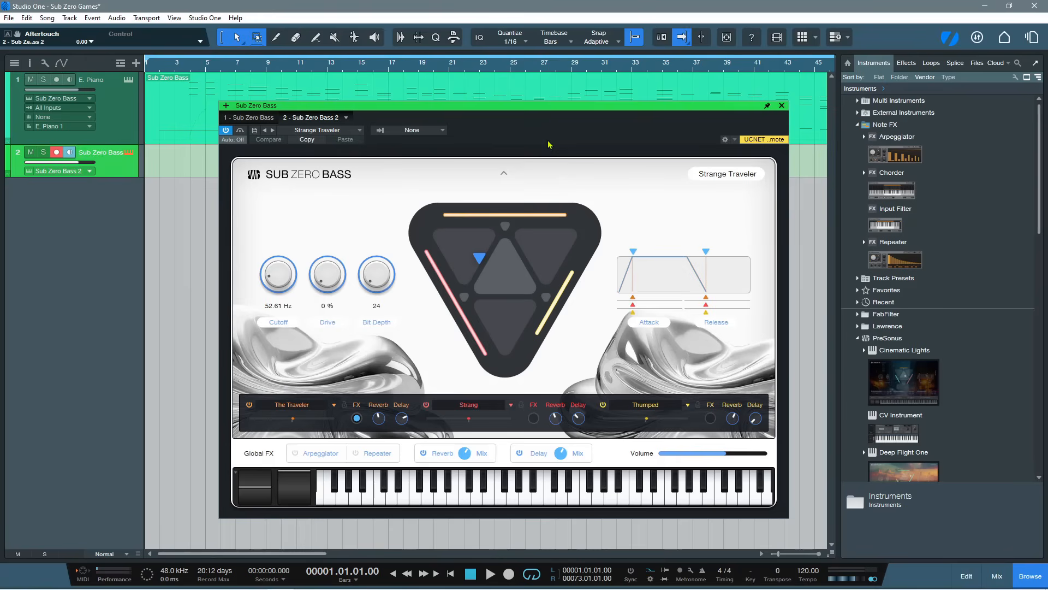
{"action": "left_click", "coordinate": [511, 497]}
{"action": "left_click", "coordinate": [486, 498]}
{"action": "left_click", "coordinate": [437, 498]}
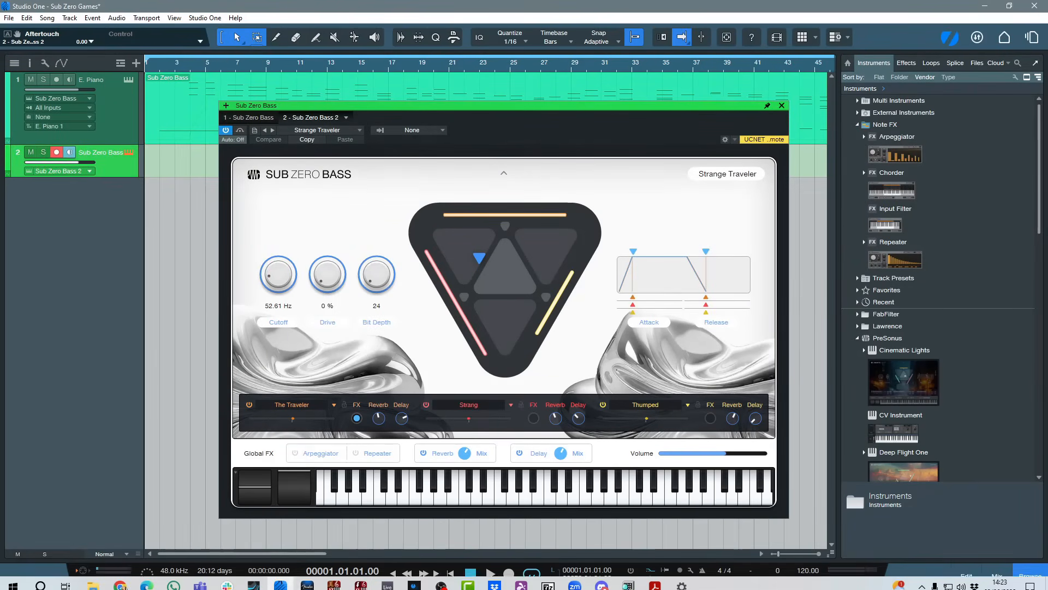
Switch to Notion and close it without saving the changes to Untitled 1
{"action": "left_click", "coordinate": [328, 584]}
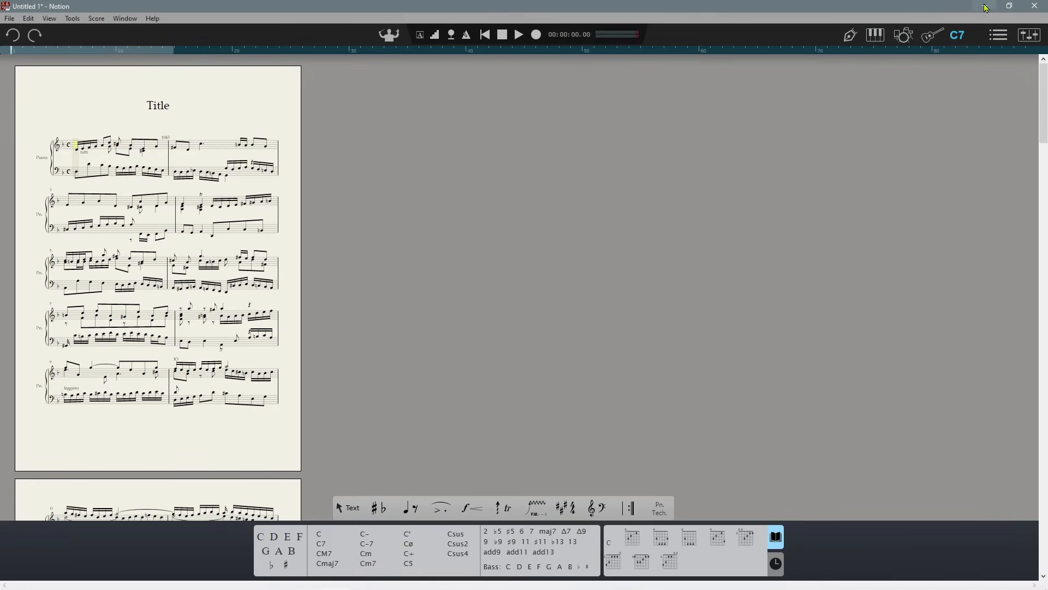
{"action": "left_click", "coordinate": [1035, 6]}
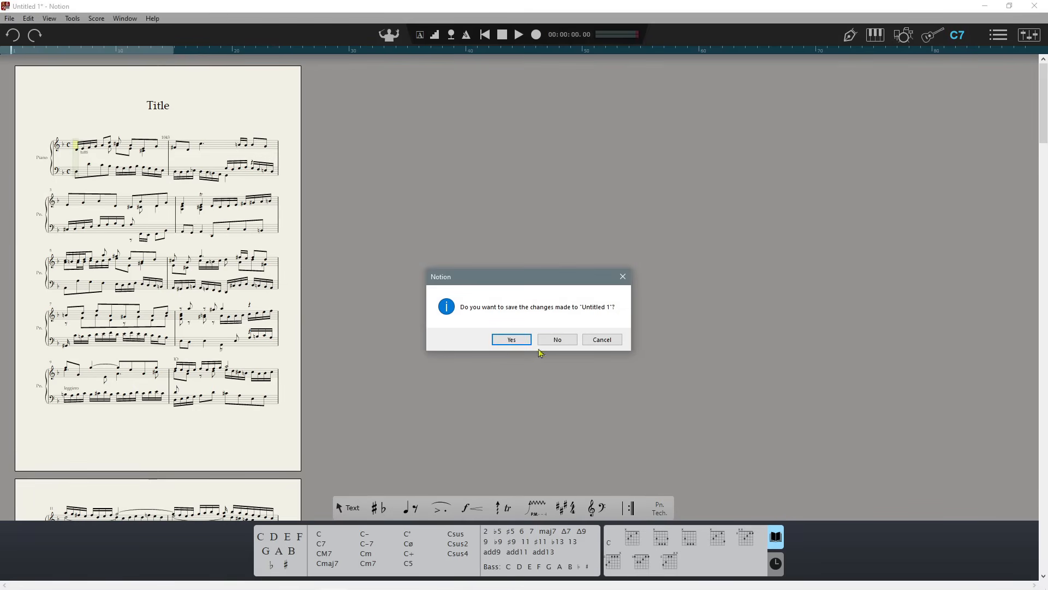
{"action": "left_click", "coordinate": [556, 339]}
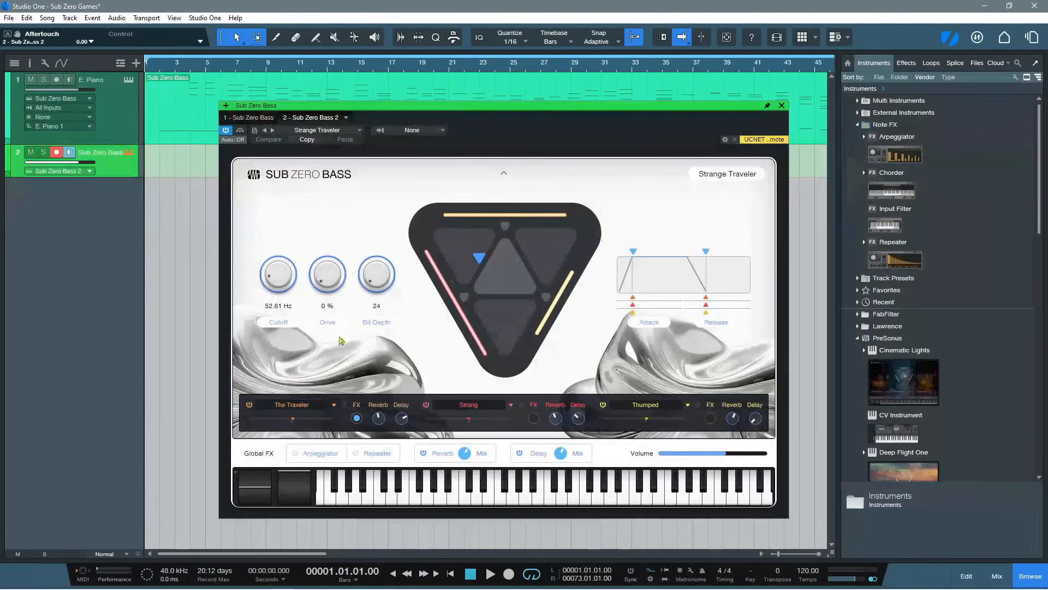
Audition the Strange Traveler preset with several low notes on the on-screen keyboard
{"action": "left_click", "coordinate": [408, 497]}
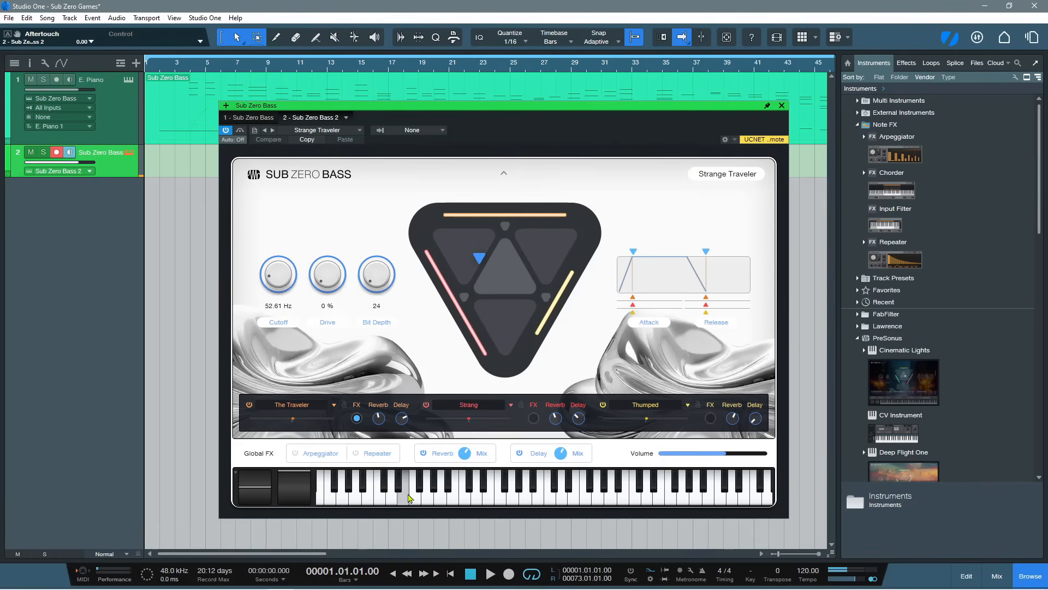
{"action": "left_click", "coordinate": [356, 495]}
{"action": "left_click", "coordinate": [335, 503]}
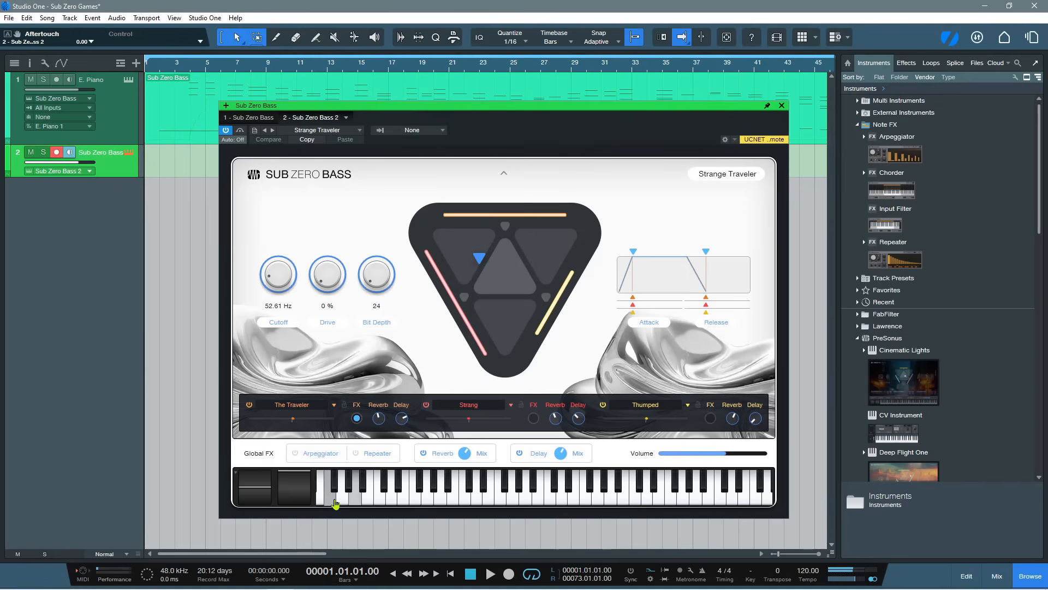
Load the Ambience preset Whisper Wave and audition it with low and middle notes on the on-screen keyboard
{"action": "left_click", "coordinate": [349, 130]}
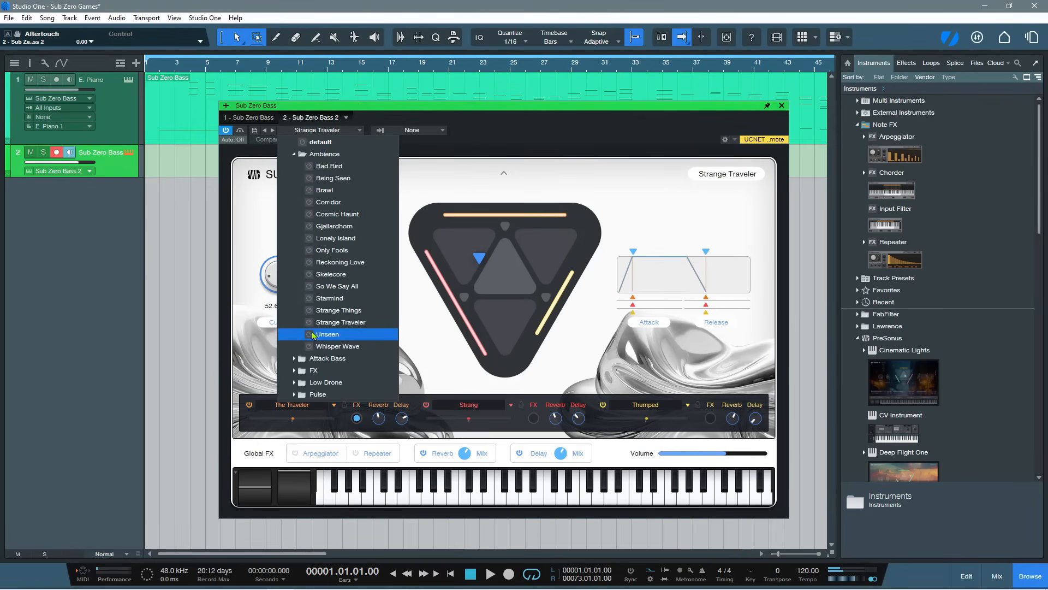
{"action": "left_click", "coordinate": [333, 346]}
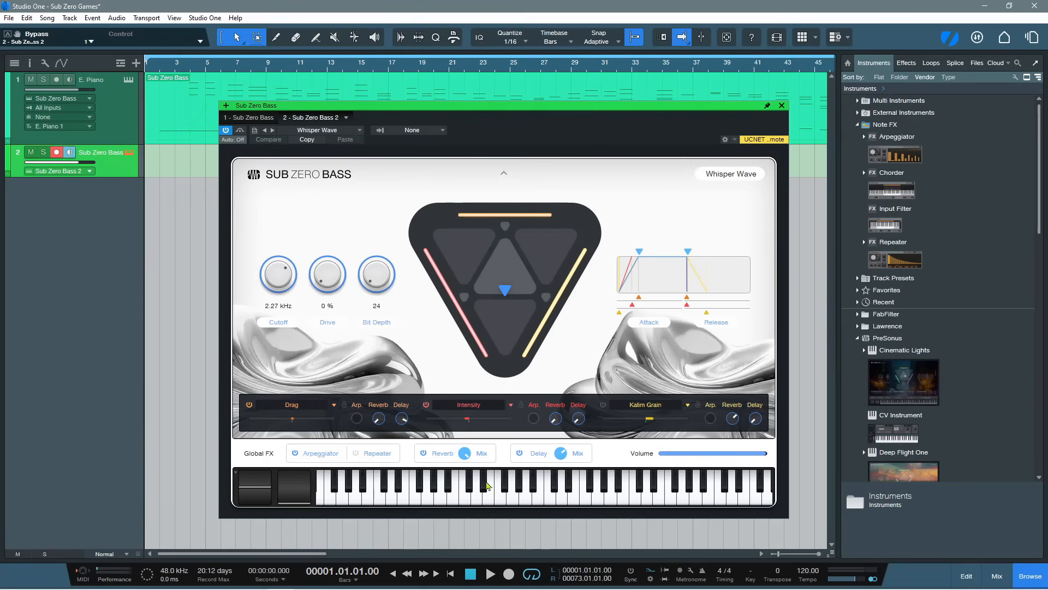
{"action": "left_click", "coordinate": [491, 503]}
{"action": "left_click", "coordinate": [381, 501]}
{"action": "left_click_drag", "start_coordinate": [382, 501], "coordinate": [513, 496]}
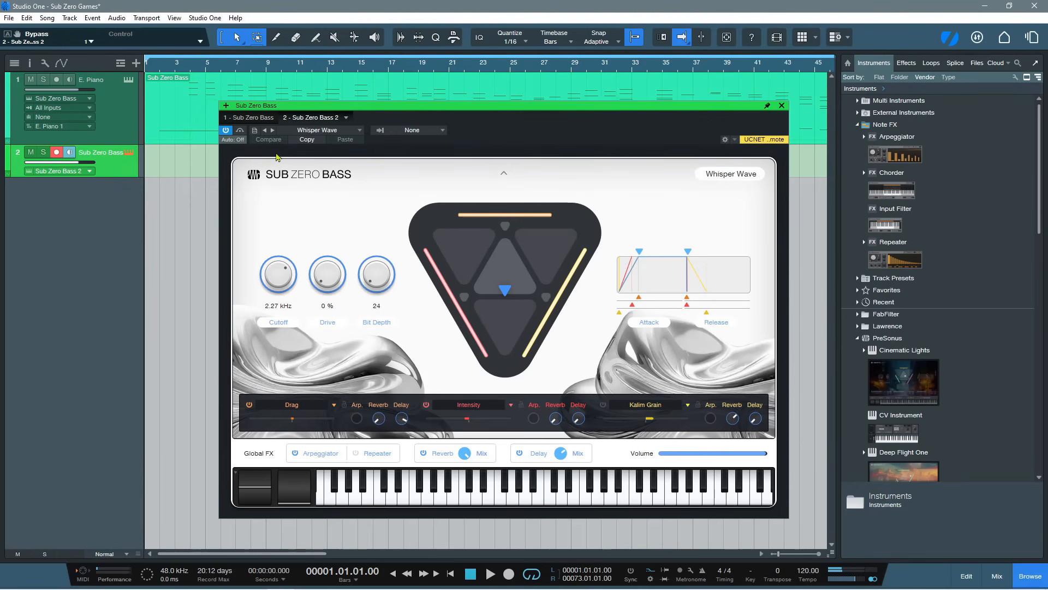
Load the Bloodwork preset from the Pulse category and audition it with several notes on the on-screen keyboard
{"action": "left_click", "coordinate": [317, 133]}
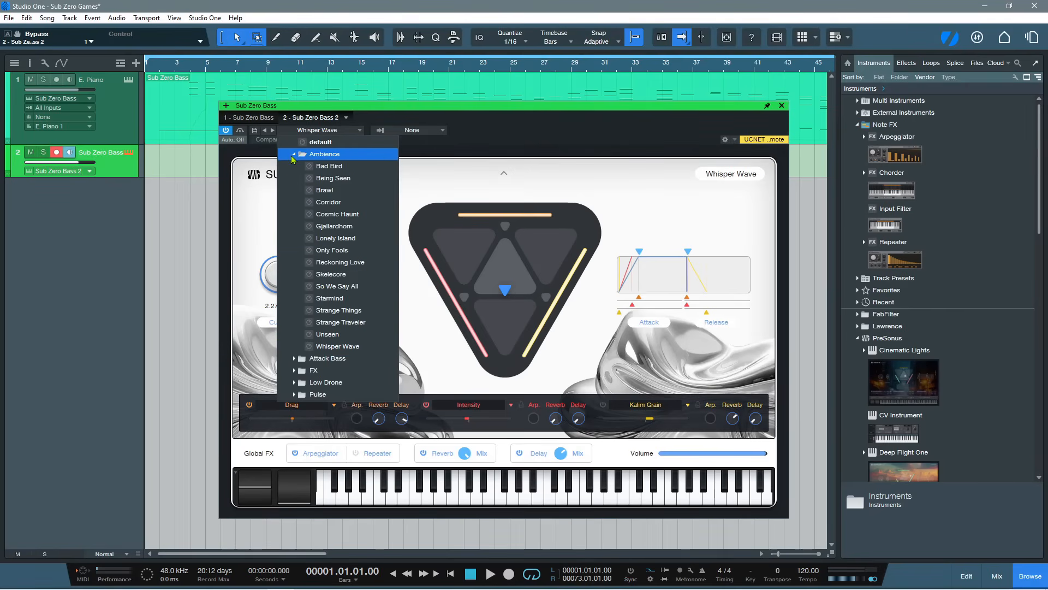
{"action": "left_click", "coordinate": [306, 154]}
{"action": "left_click", "coordinate": [294, 202]}
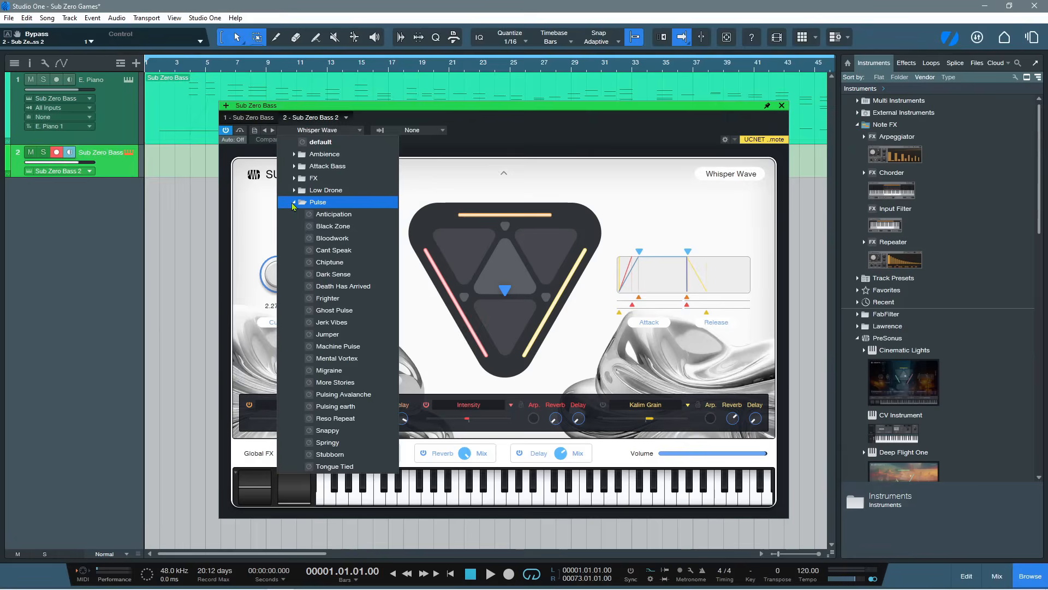
{"action": "left_click", "coordinate": [313, 239]}
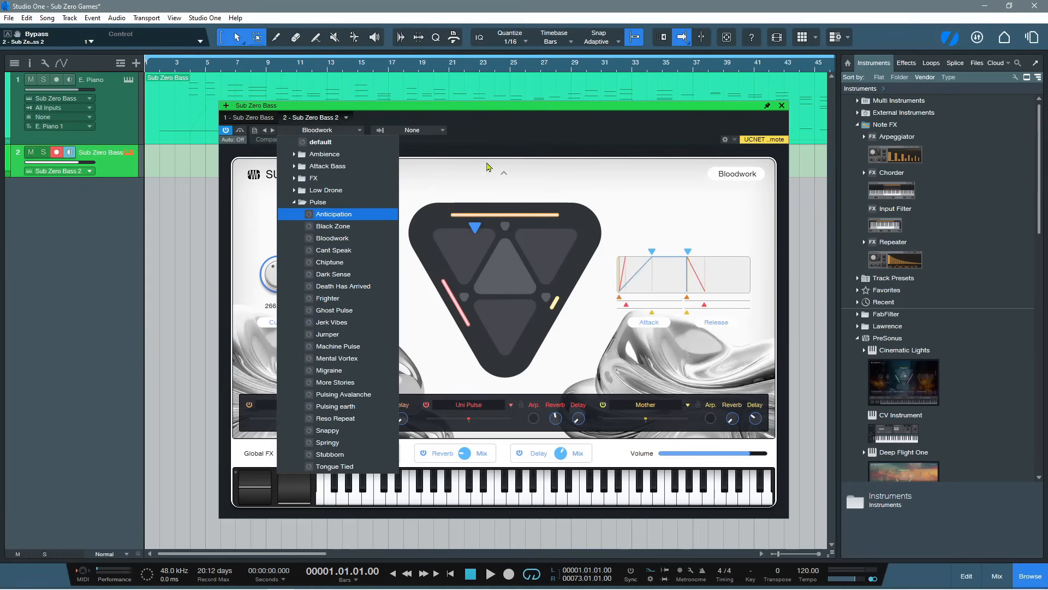
{"action": "left_click", "coordinate": [516, 146]}
{"action": "left_click", "coordinate": [500, 494]}
{"action": "left_click", "coordinate": [513, 499]}
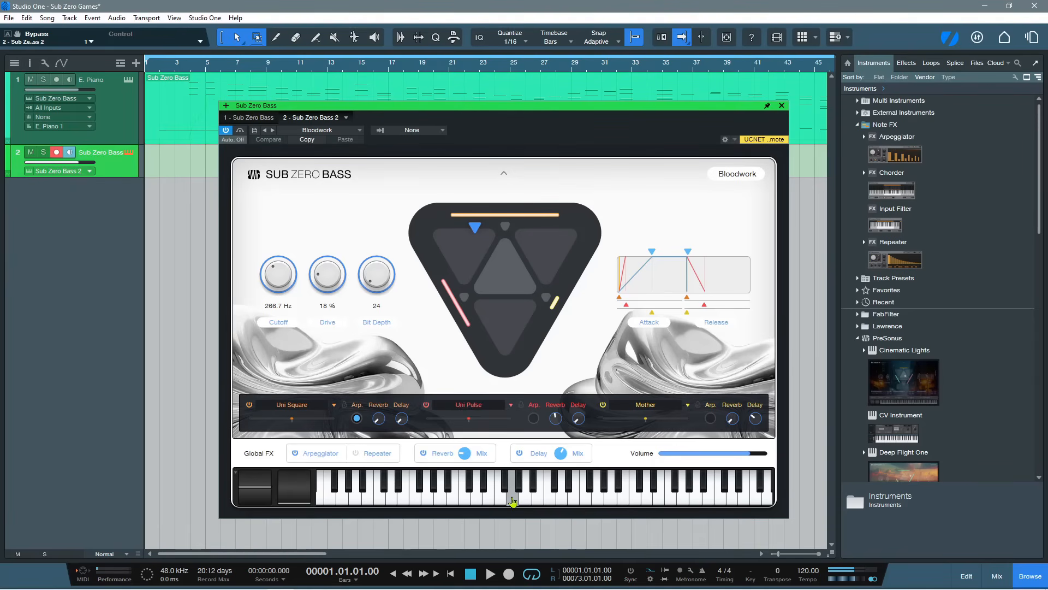
{"action": "left_click", "coordinate": [395, 498]}
{"action": "left_click", "coordinate": [380, 498]}
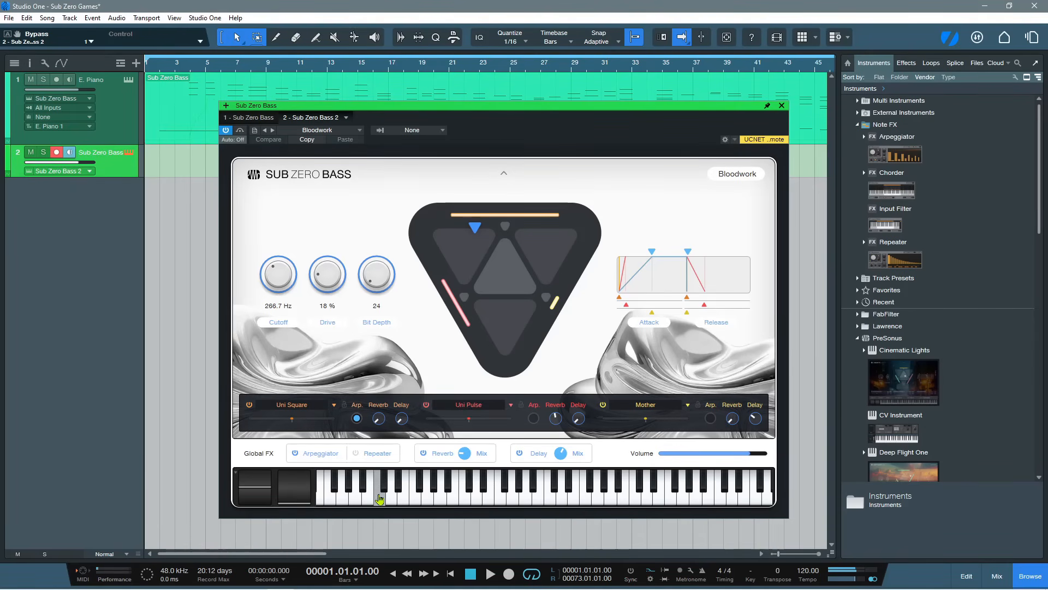
Load the Pulse preset Jumper and audition it with held notes on the on-screen keyboard
{"action": "left_click", "coordinate": [303, 131]}
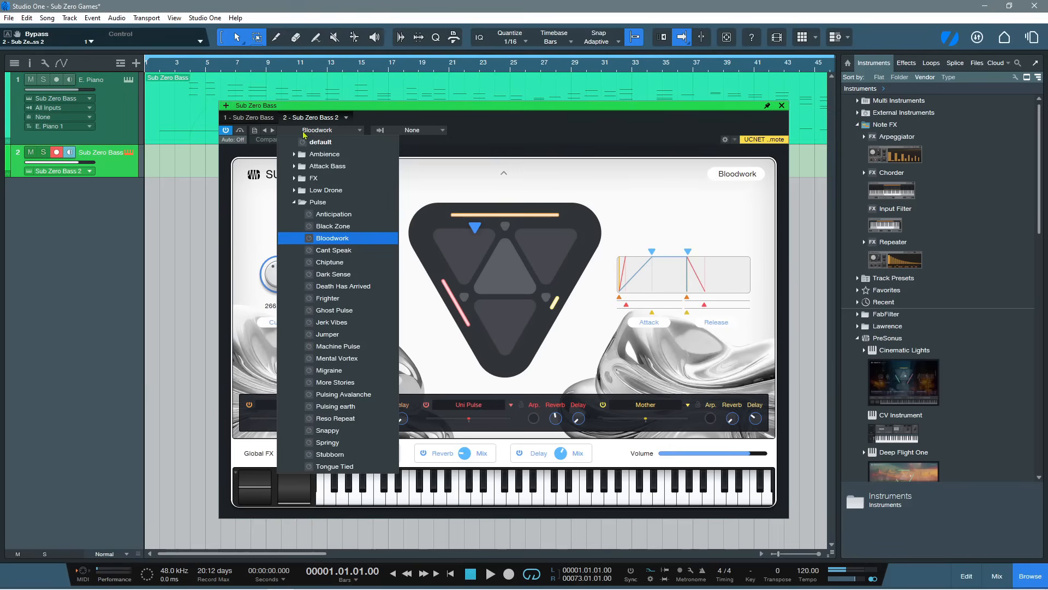
{"action": "left_click", "coordinate": [326, 334]}
{"action": "left_click_drag", "start_coordinate": [416, 501], "coordinate": [424, 505]}
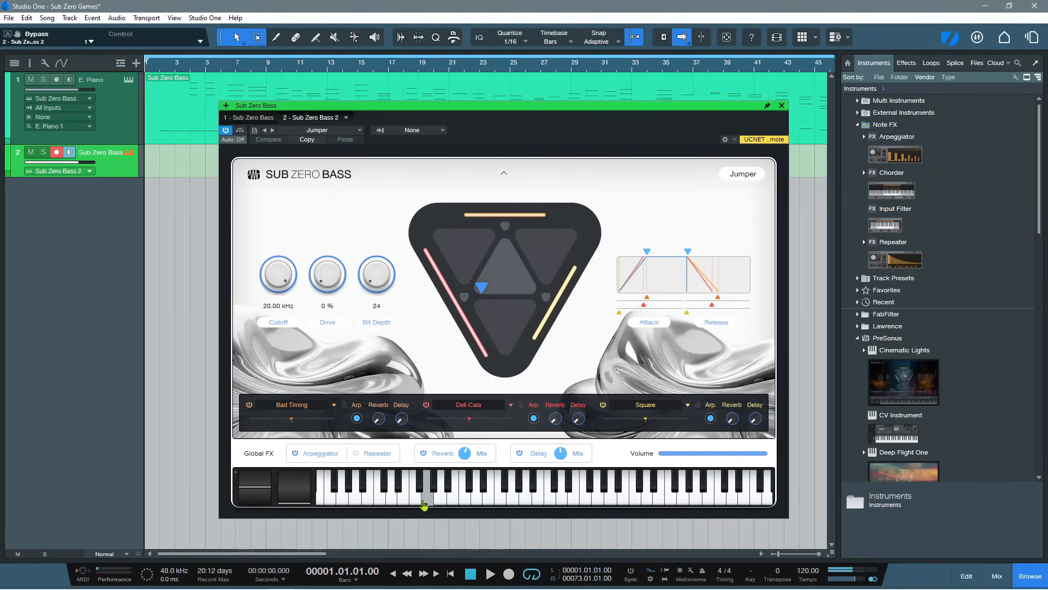
{"action": "left_click_drag", "start_coordinate": [425, 504], "coordinate": [425, 504]}
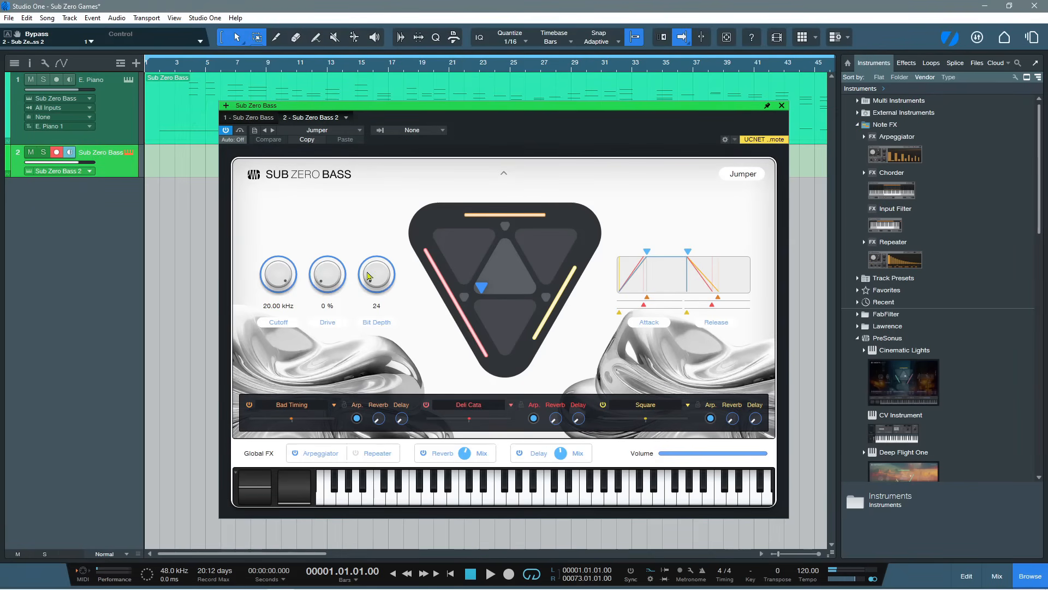
Load the Pulse preset Pulsing earth in the Sub Zero Bass 2 instrument
{"action": "left_click", "coordinate": [337, 131]}
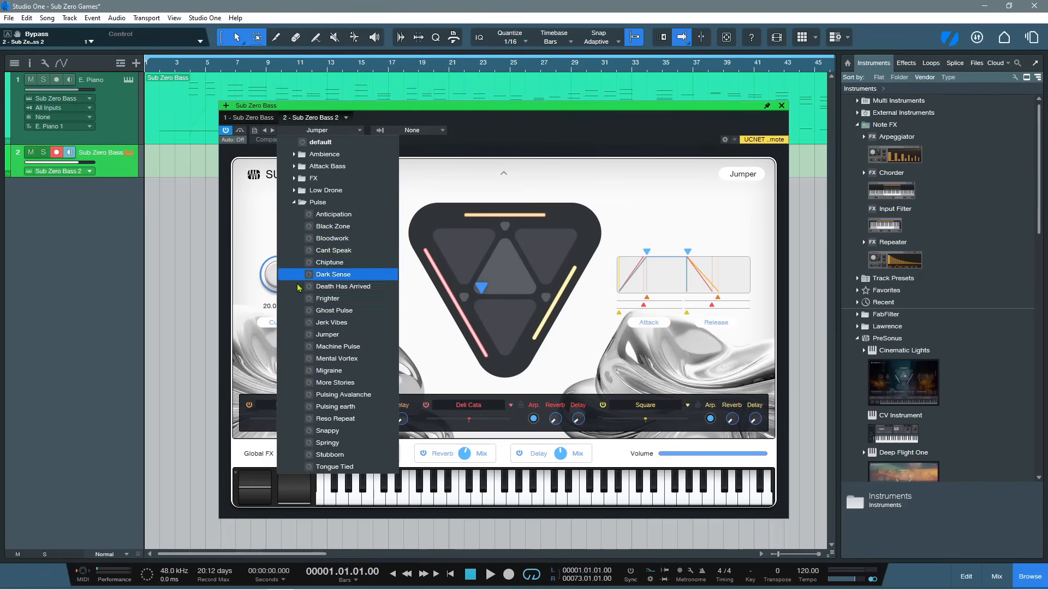
{"action": "left_click", "coordinate": [314, 406]}
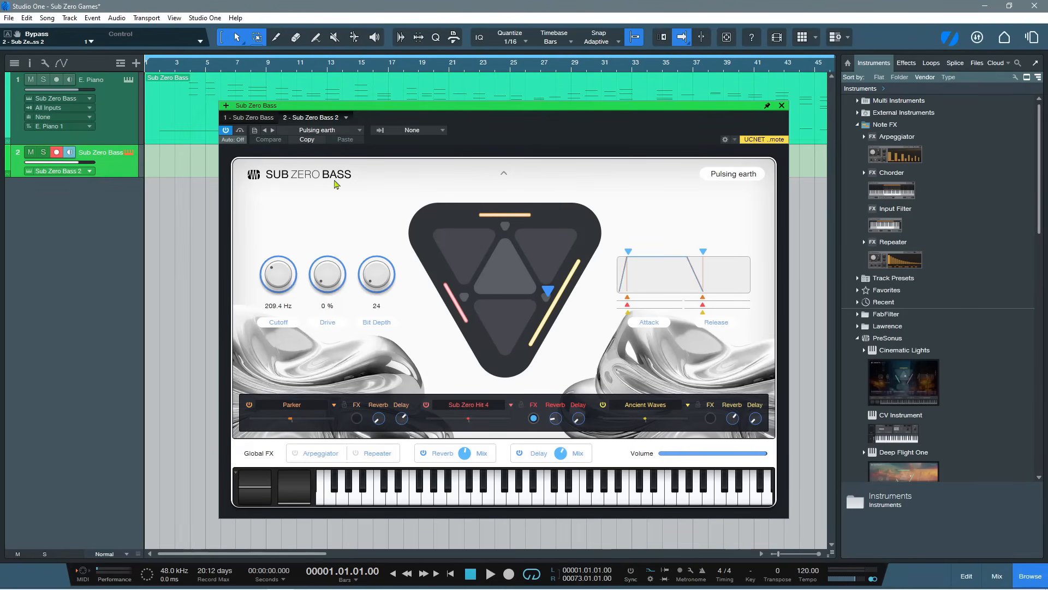
Load the Rise To Sky preset from the FX category and close the instrument editor
{"action": "left_click", "coordinate": [323, 131]}
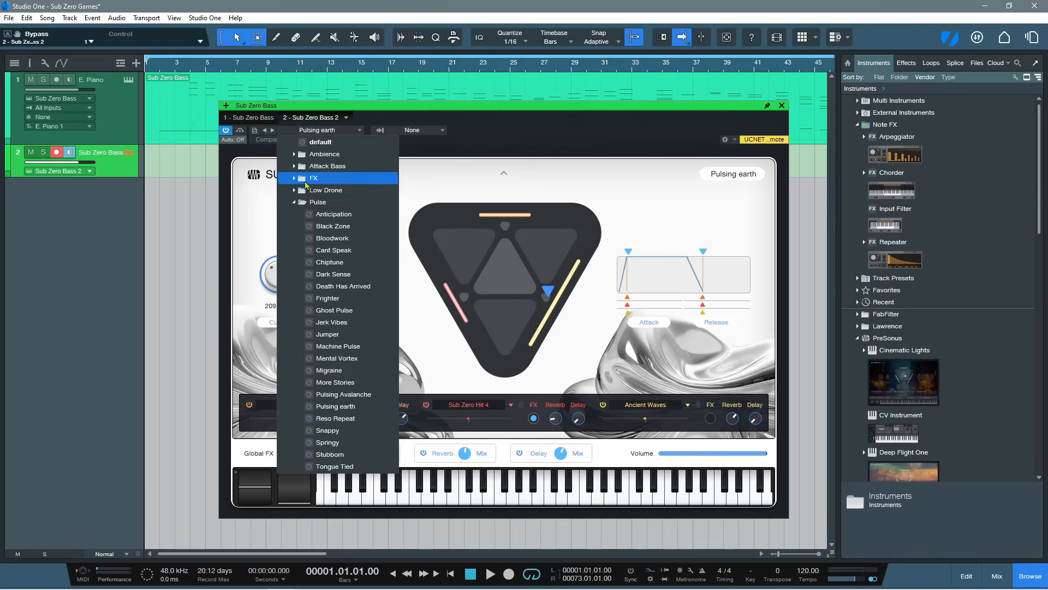
{"action": "left_click", "coordinate": [301, 203]}
{"action": "left_click", "coordinate": [306, 178]}
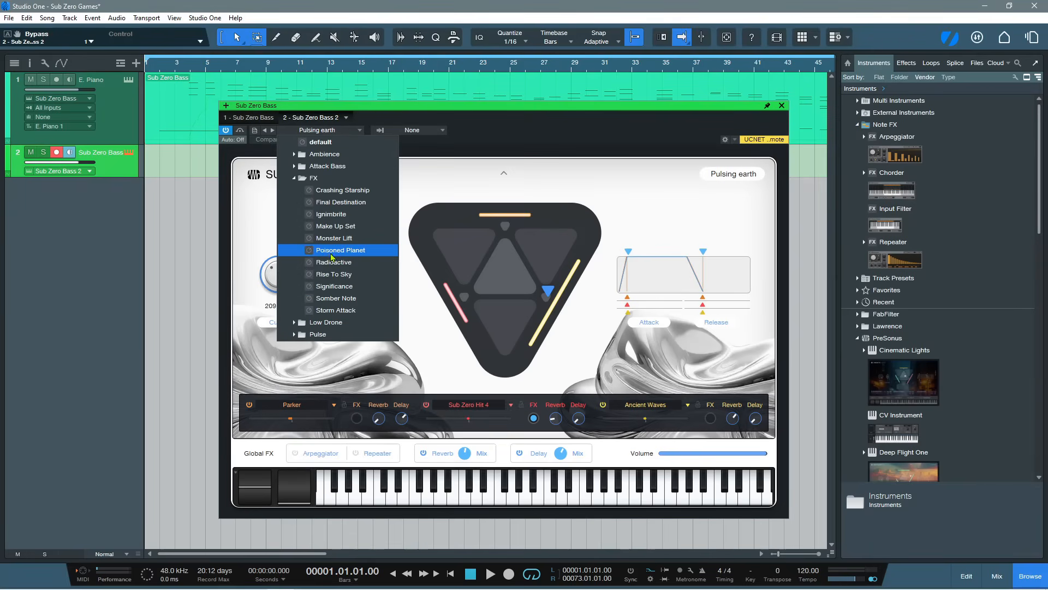
{"action": "left_click", "coordinate": [334, 274]}
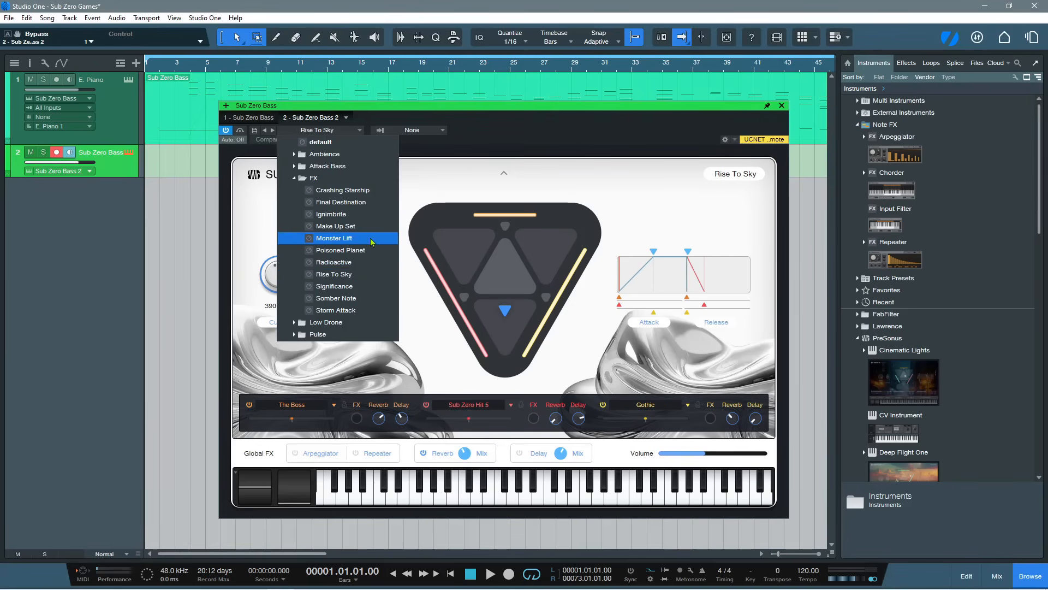
{"action": "left_click", "coordinate": [512, 145]}
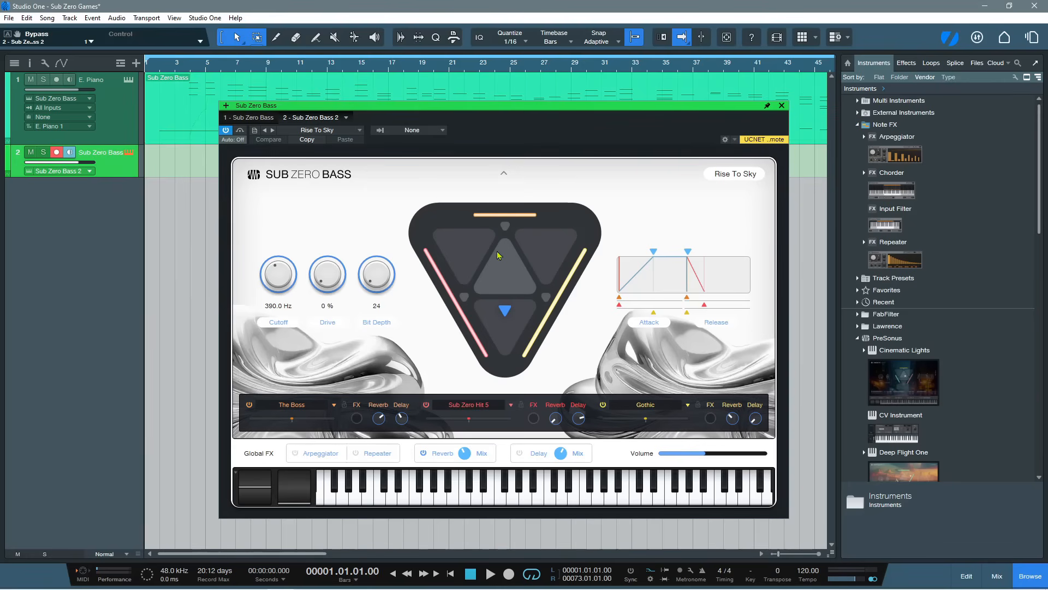
{"action": "left_click", "coordinate": [782, 106]}
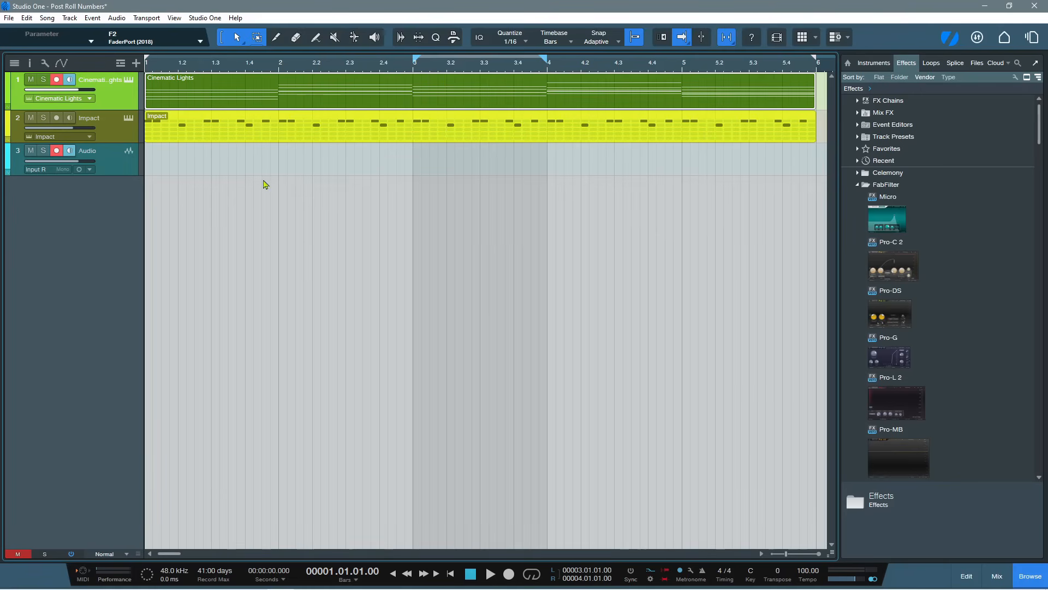
Show the mixer console and open the Tuner insert on the Audio channel, with that channel selected
{"action": "left_click", "coordinate": [1001, 583]}
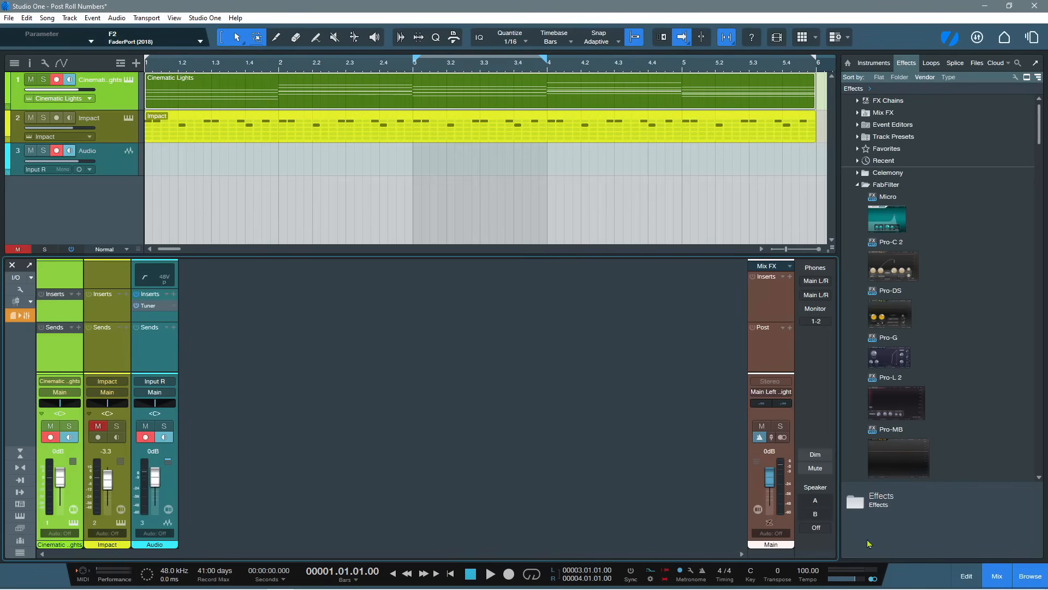
{"action": "left_click", "coordinate": [175, 307]}
{"action": "left_click", "coordinate": [182, 319]}
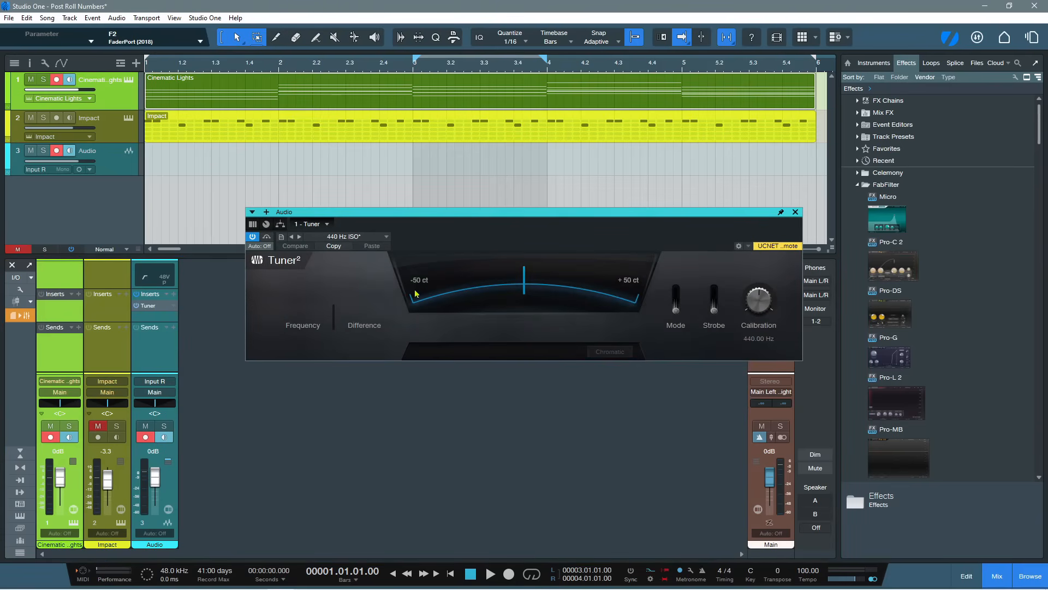
{"action": "left_click", "coordinate": [169, 356]}
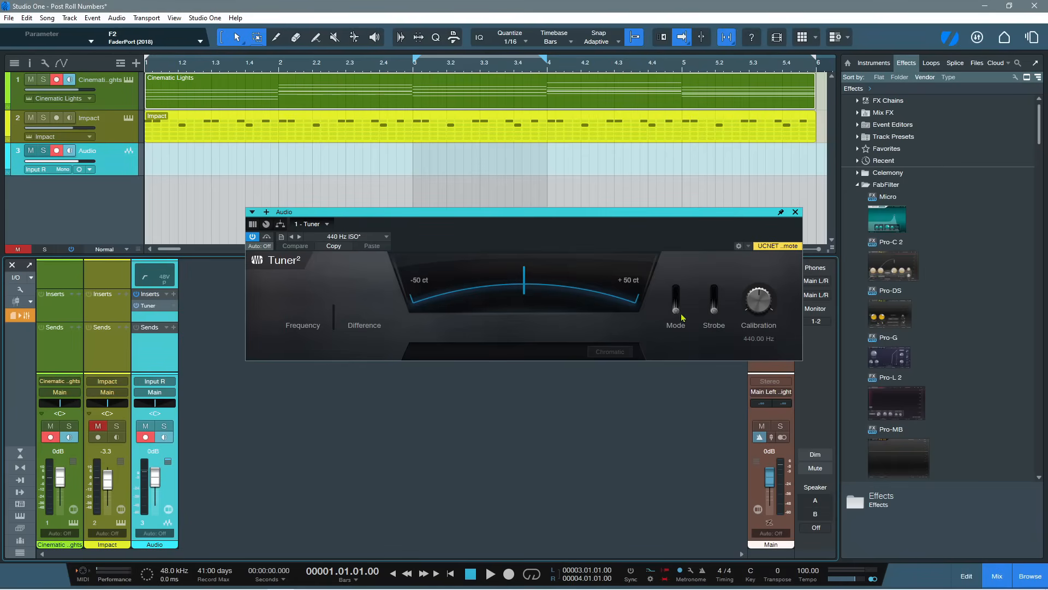
Switch the Tuner to Custom mode and choose the Guitar Half Step Down tuning
{"action": "left_click", "coordinate": [677, 310]}
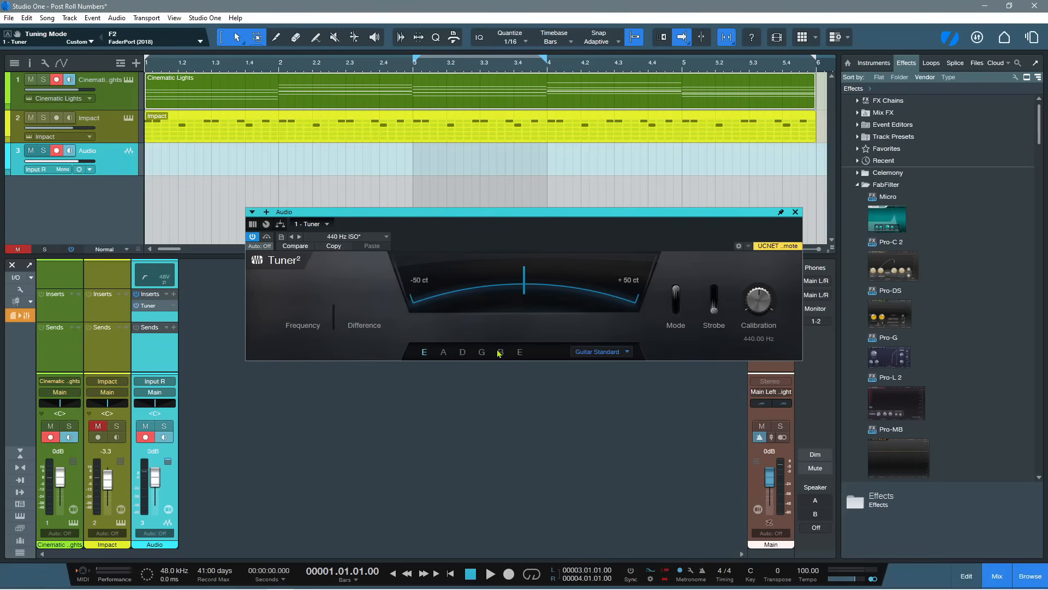
{"action": "left_click", "coordinate": [608, 356]}
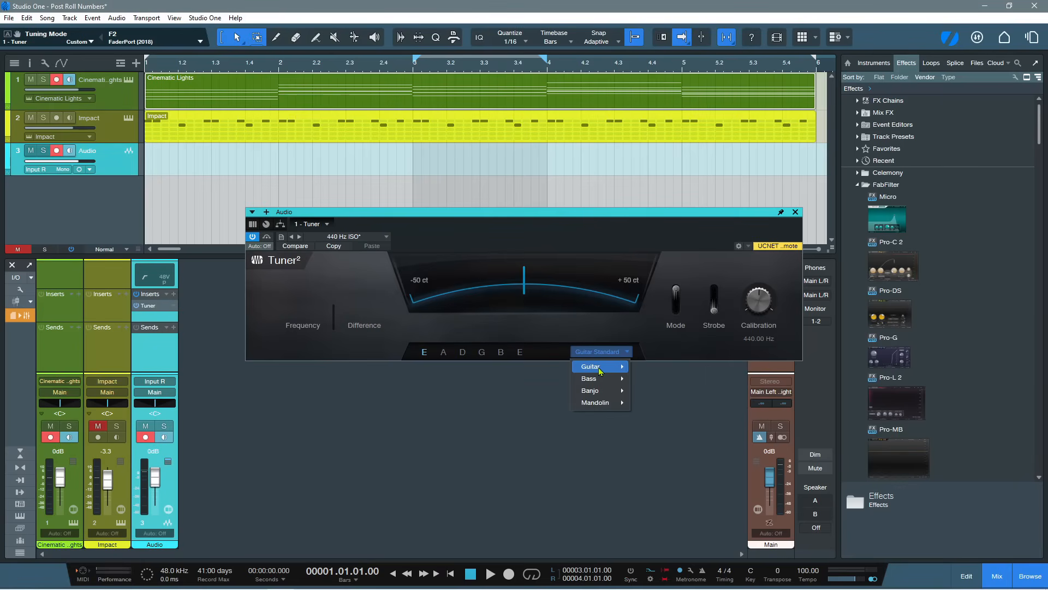
{"action": "mouse_move", "coordinate": [601, 372]}
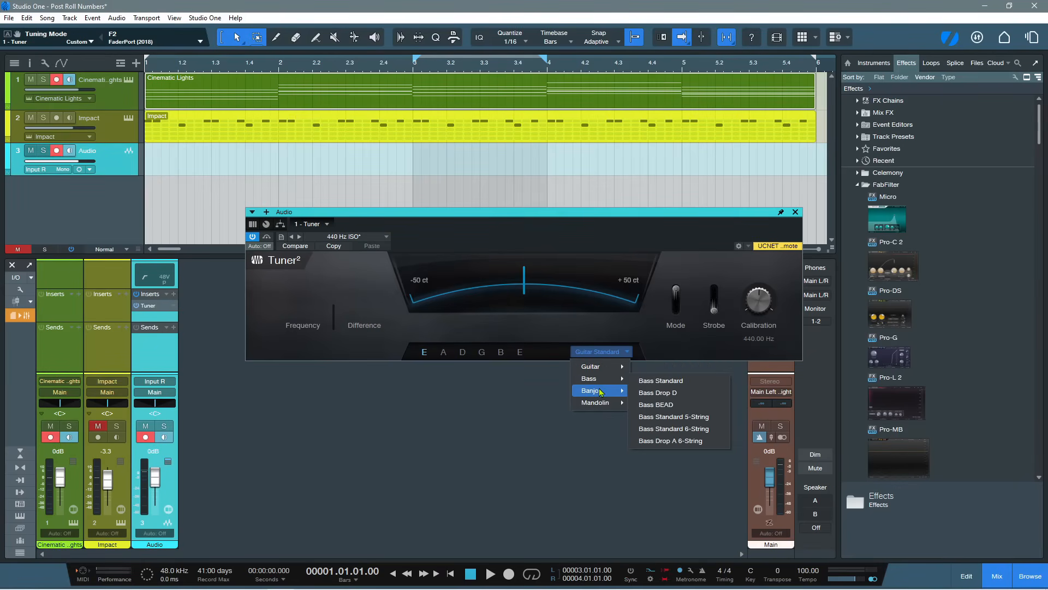
{"action": "mouse_move", "coordinate": [603, 404]}
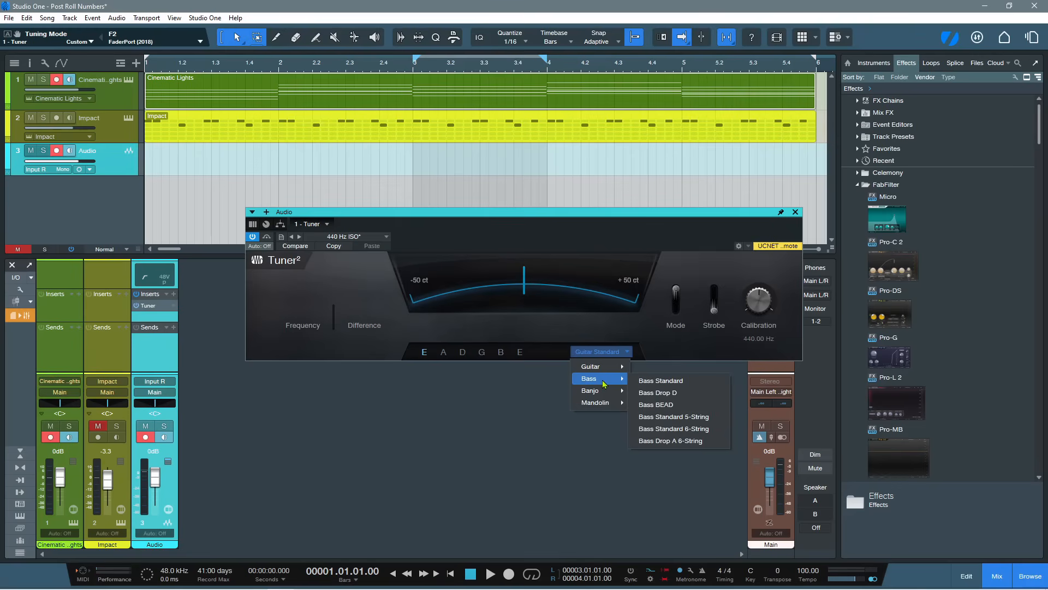
{"action": "left_click", "coordinate": [669, 378]}
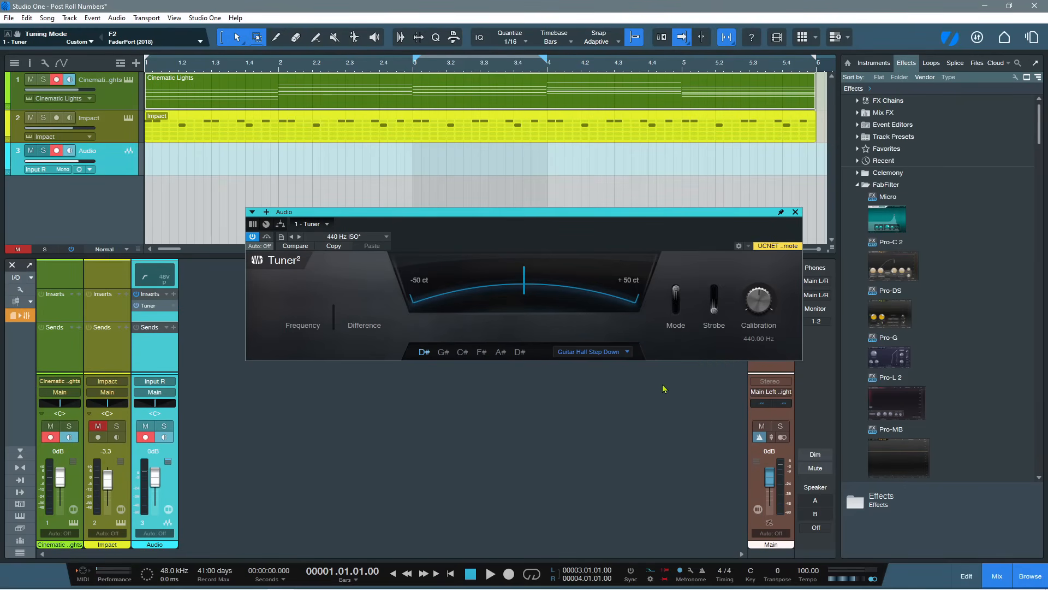
Try the alternative guitar tunings Guitar Open D, Guitar Bass VI and Guitar Drop D in the Tuner
{"action": "left_click", "coordinate": [627, 354]}
{"action": "mouse_move", "coordinate": [598, 371]}
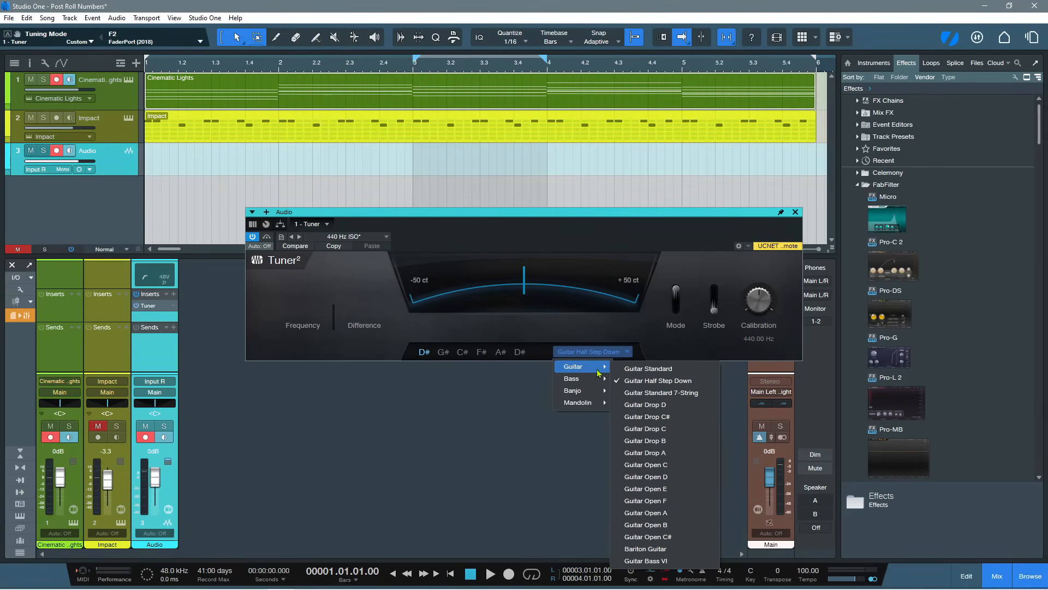
{"action": "left_click", "coordinate": [646, 477]}
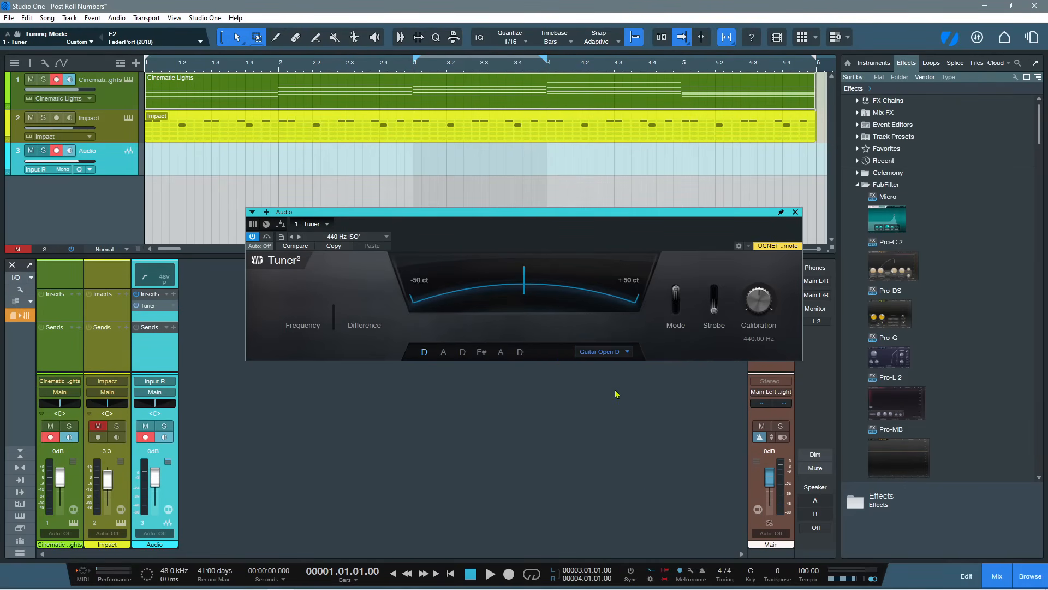
{"action": "left_click", "coordinate": [626, 352]}
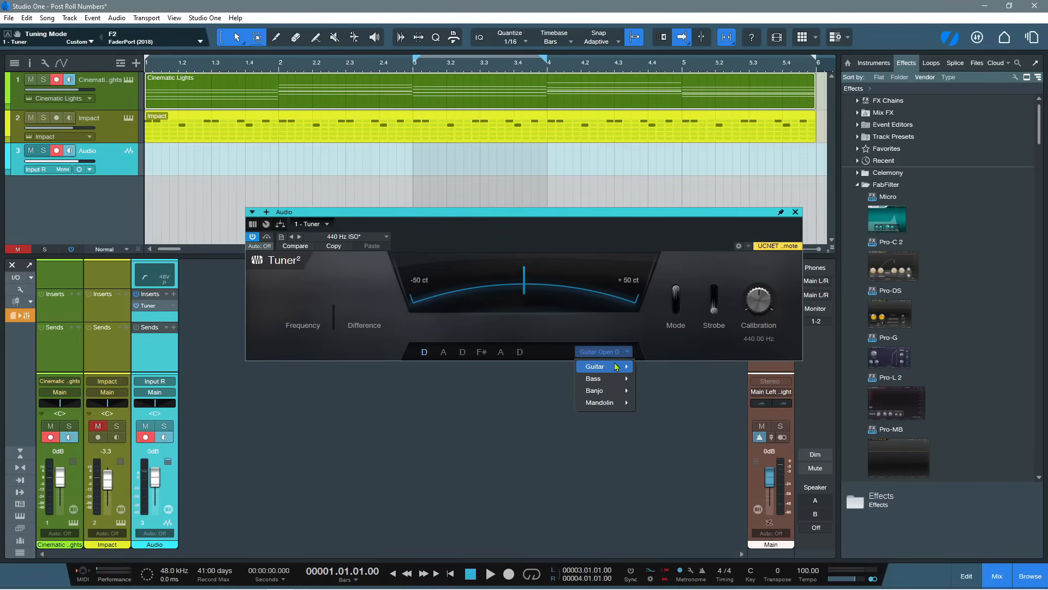
{"action": "mouse_move", "coordinate": [617, 367]}
{"action": "left_click", "coordinate": [660, 560]}
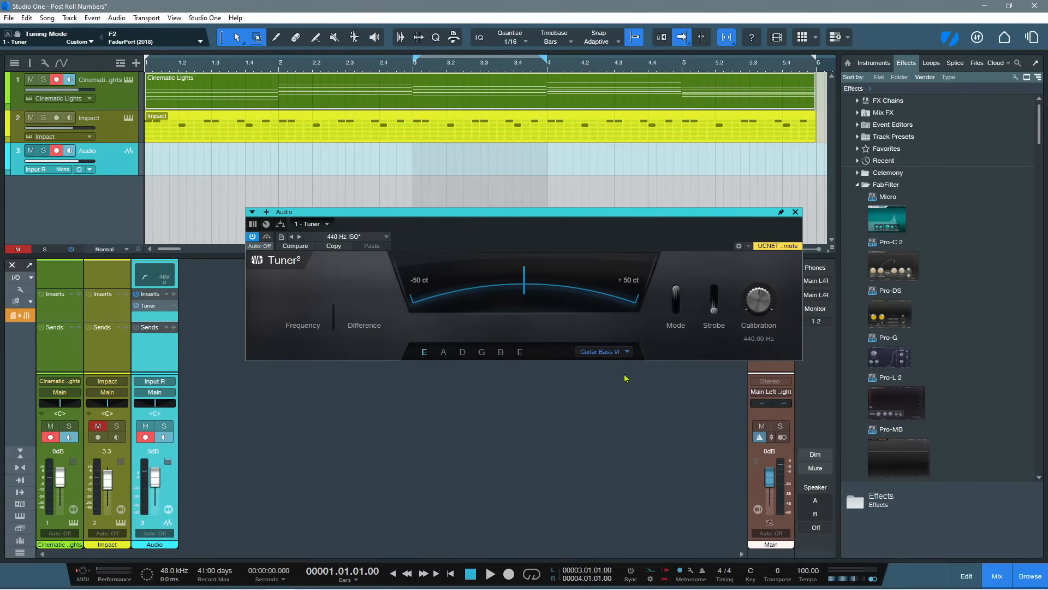
{"action": "left_click", "coordinate": [628, 353]}
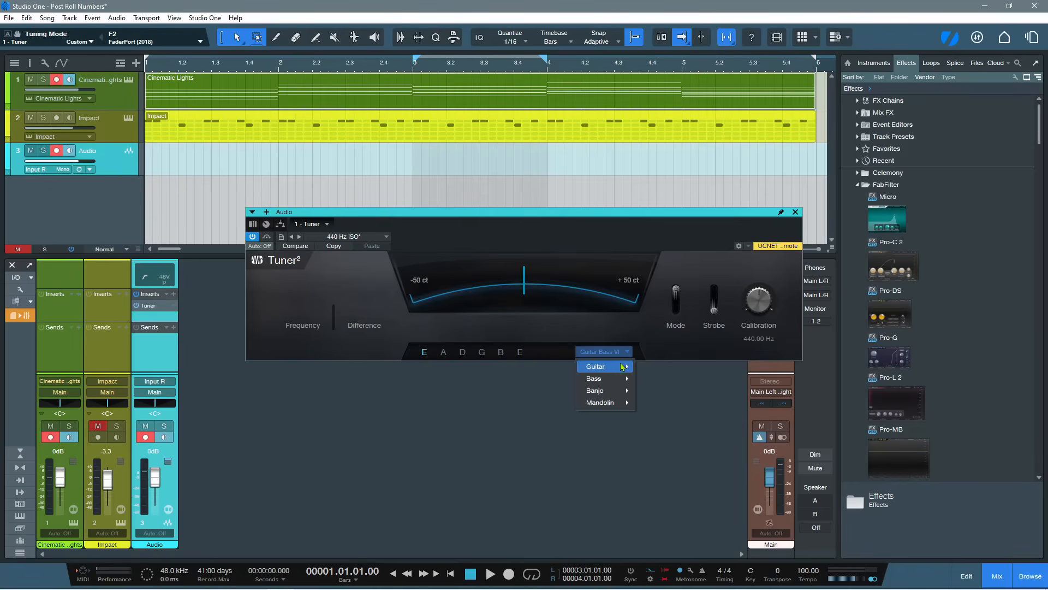
{"action": "mouse_move", "coordinate": [623, 366]}
{"action": "left_click", "coordinate": [653, 404]}
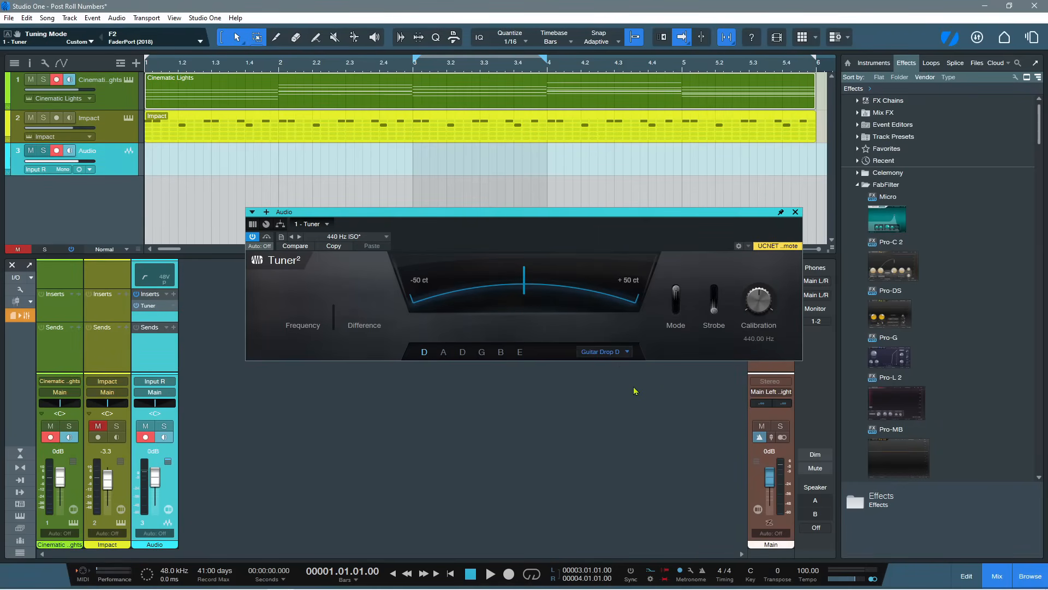
Try the Tuner's bass tunings Bass Standard 5-String and Bass Standard 6-String
{"action": "left_click", "coordinate": [630, 352]}
{"action": "mouse_move", "coordinate": [623, 367]}
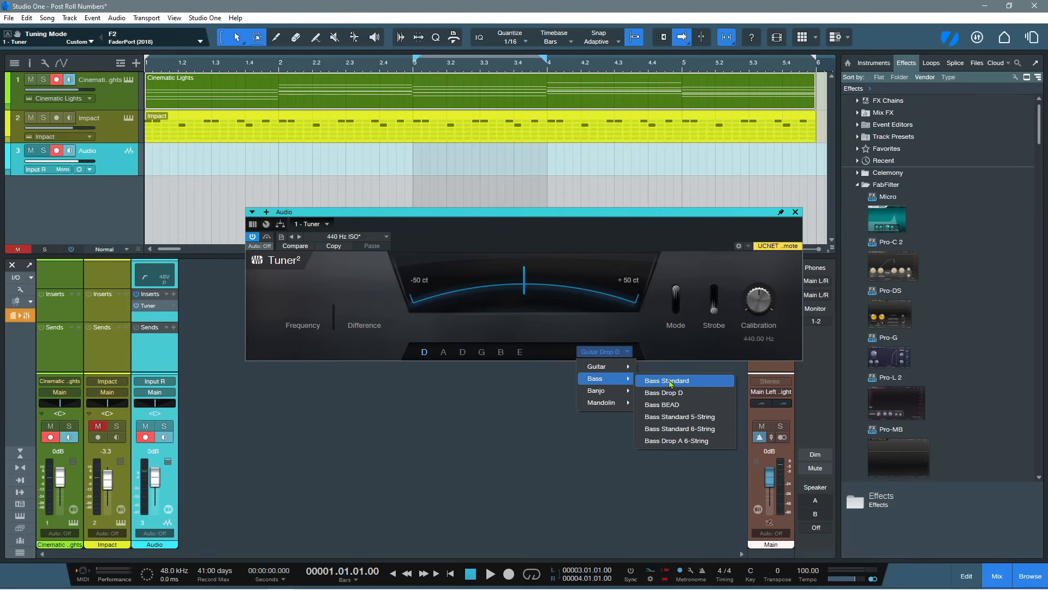
{"action": "left_click", "coordinate": [671, 418]}
{"action": "left_click", "coordinate": [628, 352]}
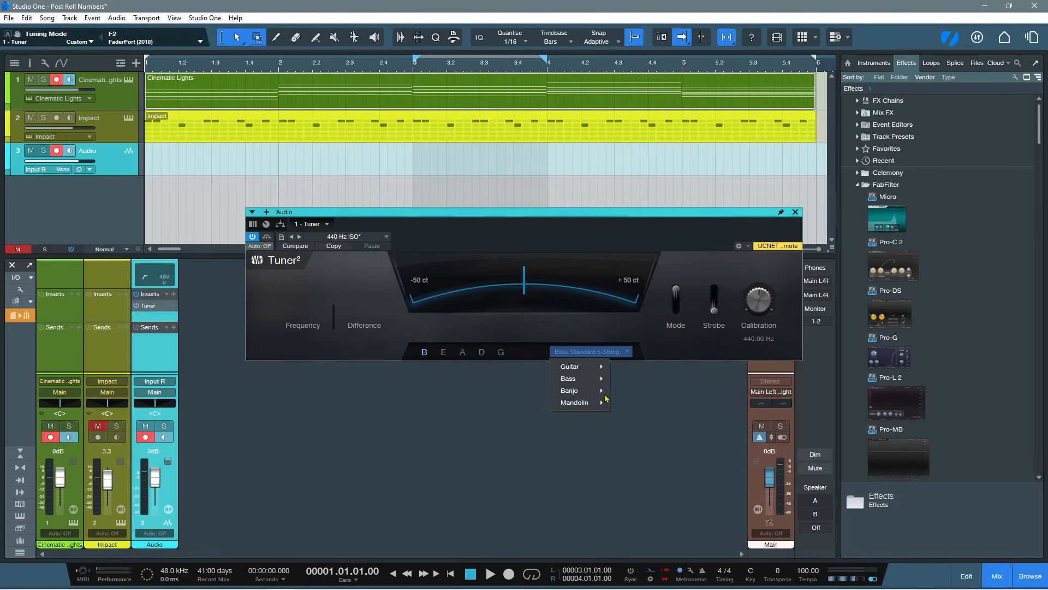
{"action": "mouse_move", "coordinate": [607, 379]}
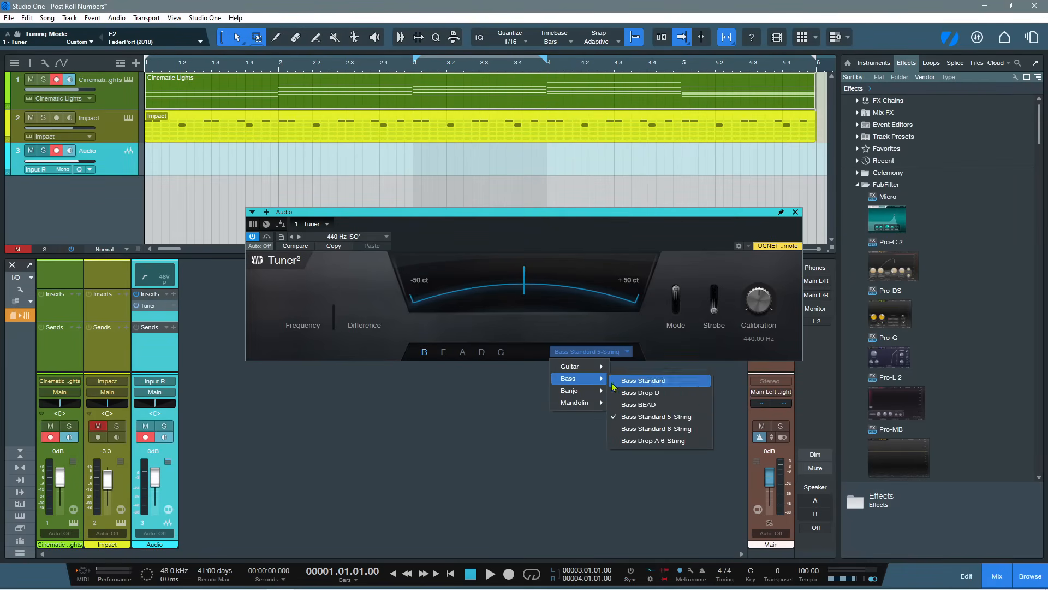
{"action": "left_click", "coordinate": [645, 428]}
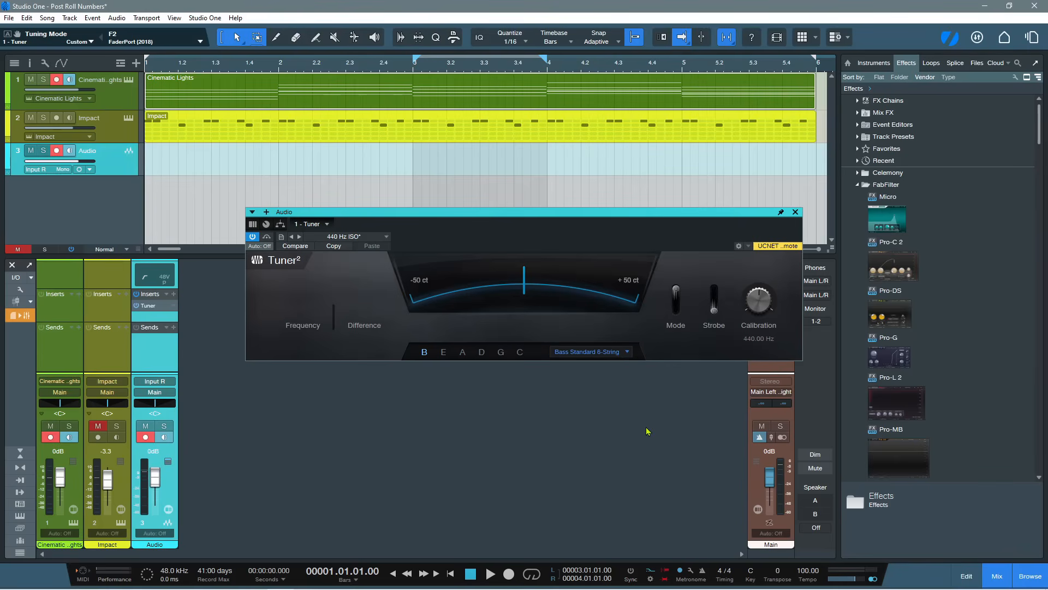
Select the Banjo Chicago Tuning for Plectrum in the Tuner, followed by the Mandolin Open G tuning
{"action": "left_click", "coordinate": [628, 351]}
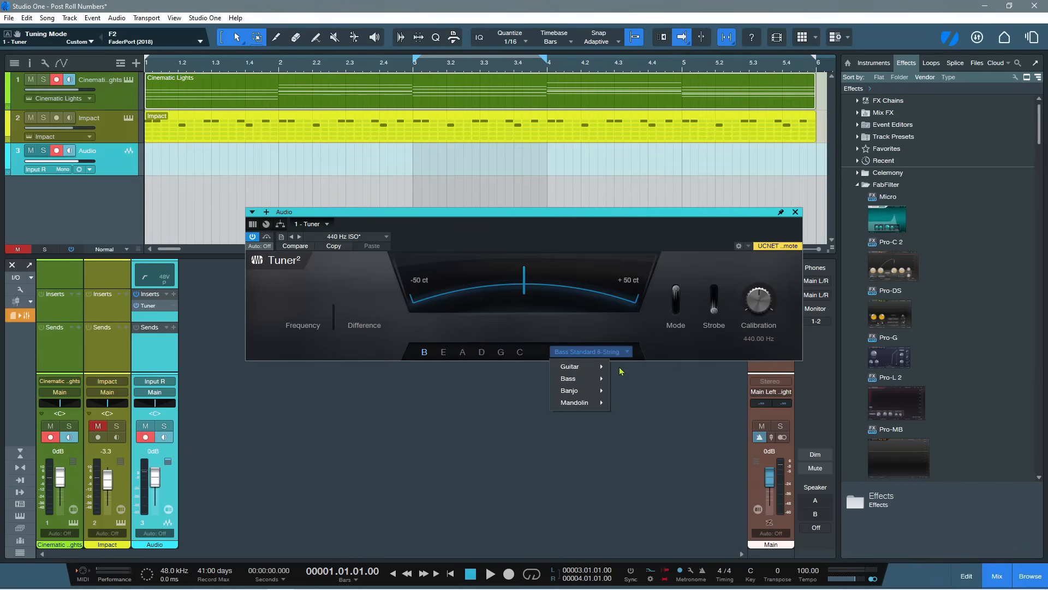
{"action": "mouse_move", "coordinate": [589, 394]}
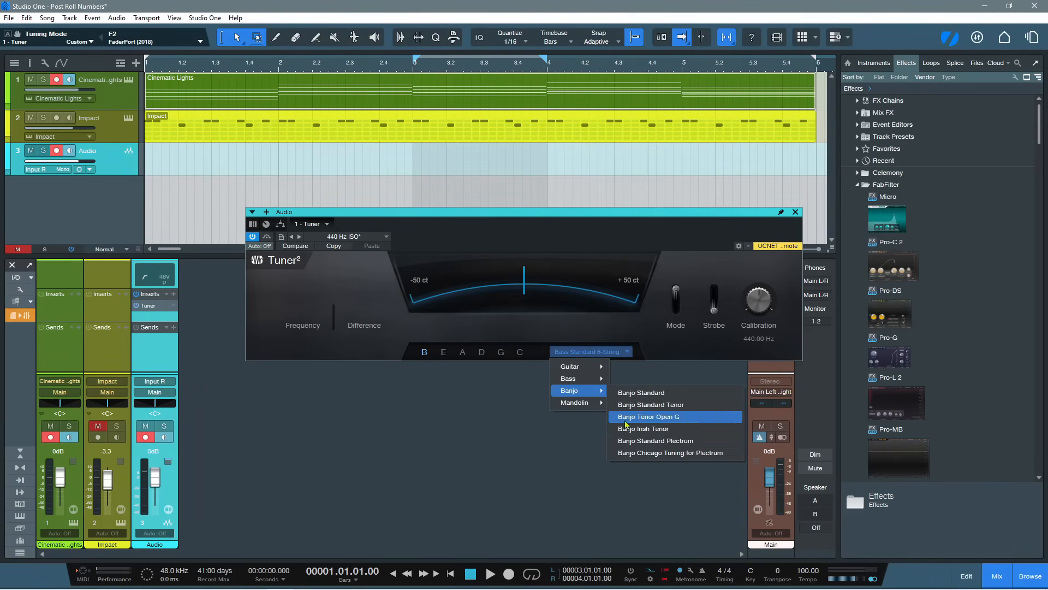
{"action": "left_click", "coordinate": [633, 457]}
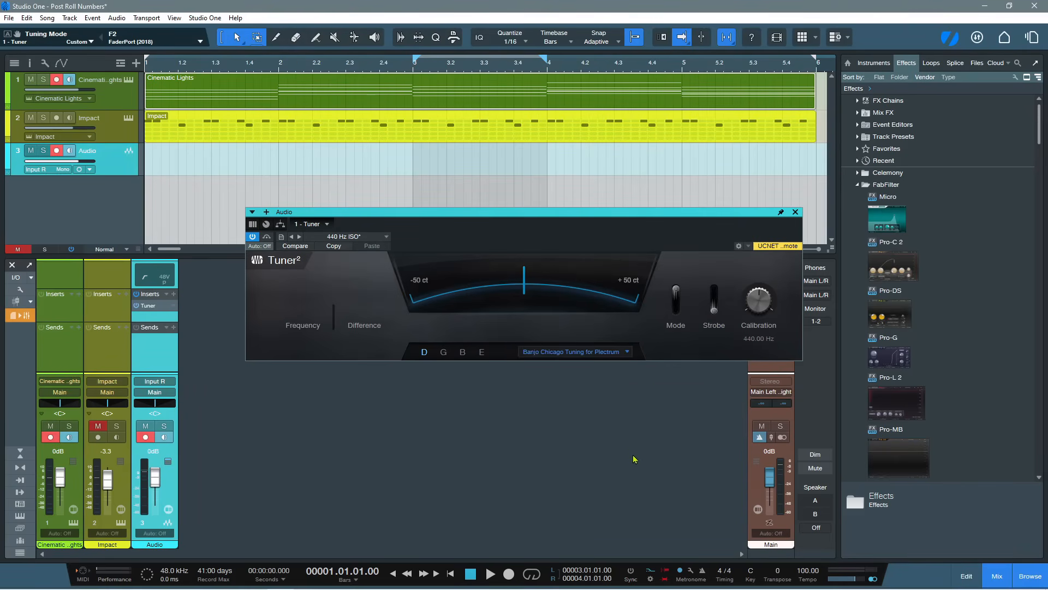
{"action": "left_click", "coordinate": [626, 352]}
{"action": "mouse_move", "coordinate": [568, 402]}
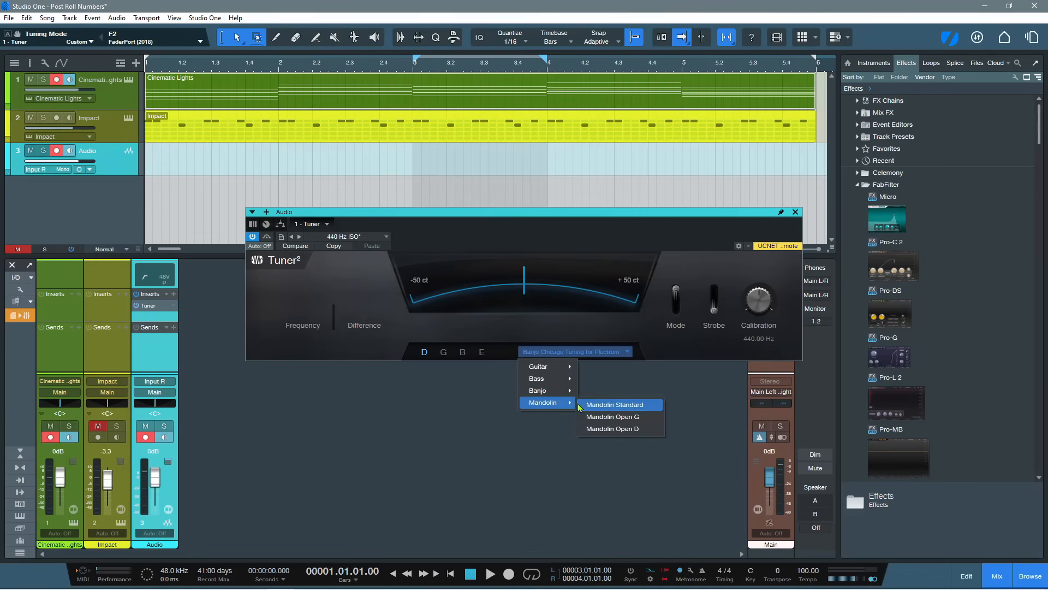
{"action": "left_click", "coordinate": [603, 425]}
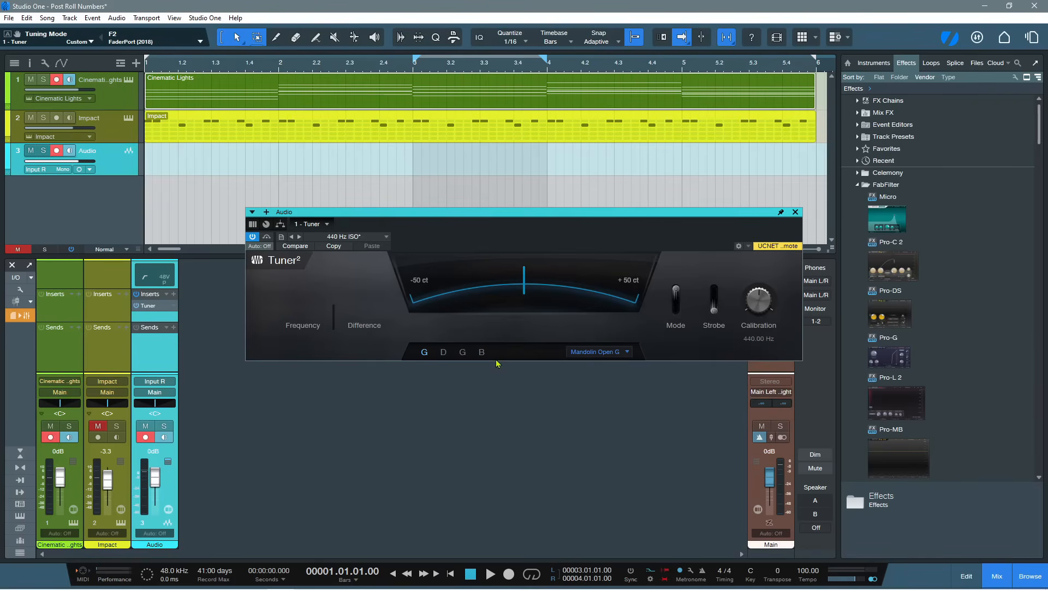
Browse the remaining instrument tunings without choosing one, return the Tuner to Chromatic mode and close its window
{"action": "left_click", "coordinate": [628, 352]}
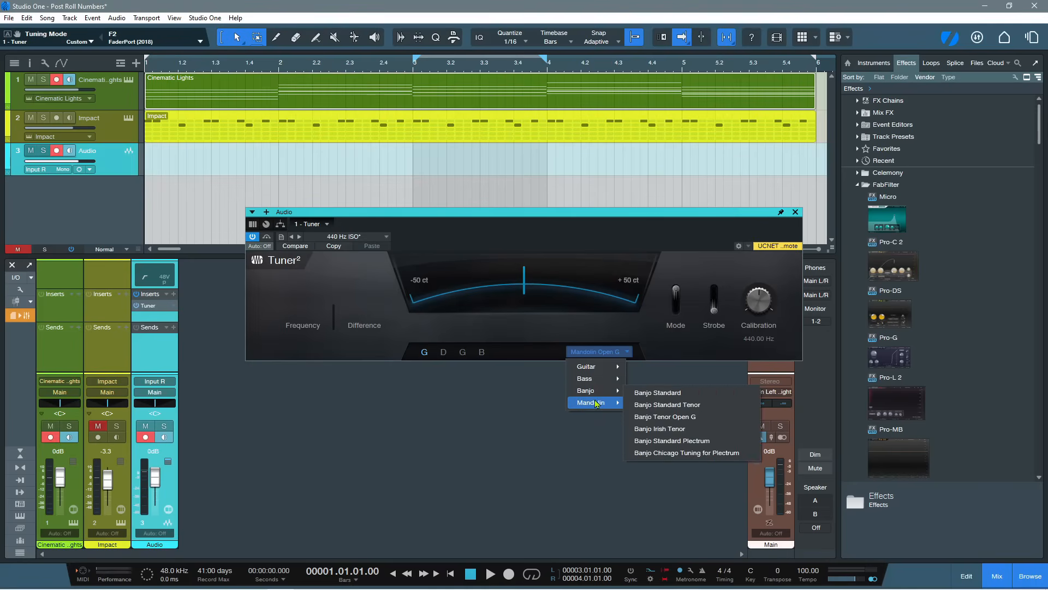
{"action": "mouse_move", "coordinate": [597, 404]}
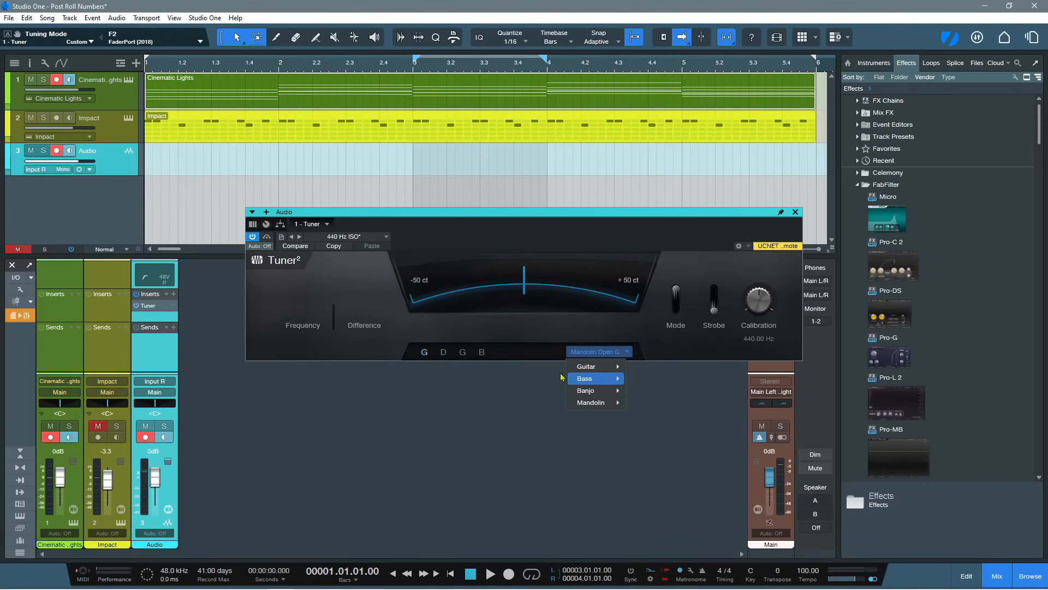
{"action": "left_click", "coordinate": [621, 332]}
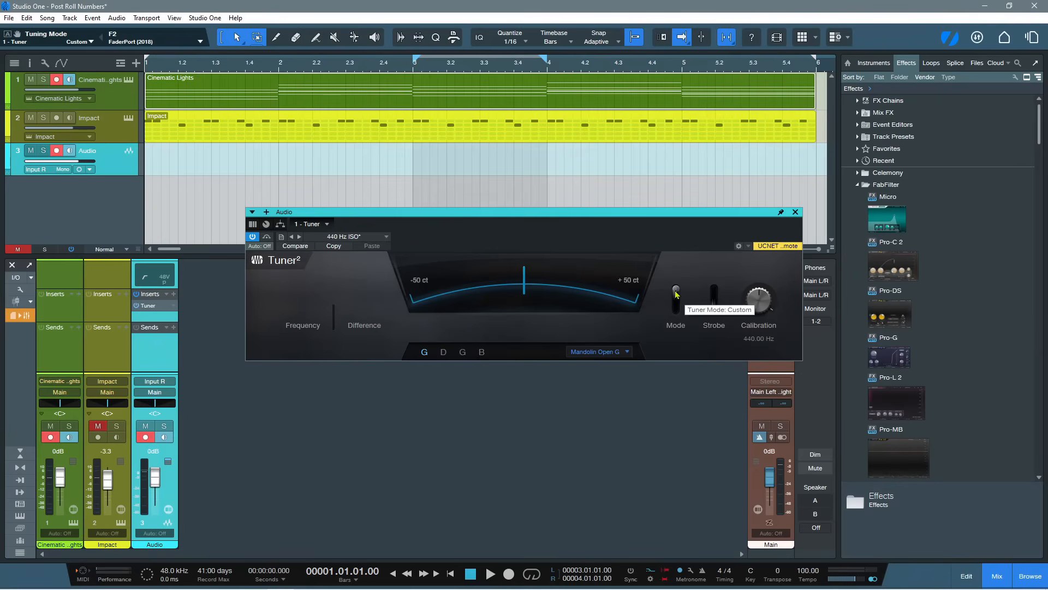
{"action": "left_click", "coordinate": [676, 293]}
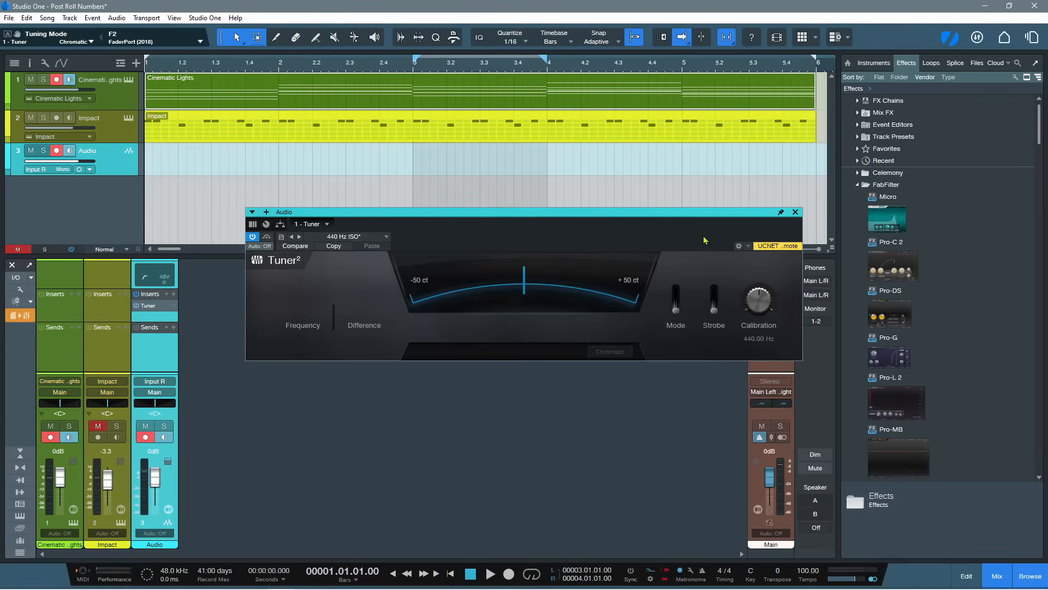
{"action": "left_click", "coordinate": [795, 211]}
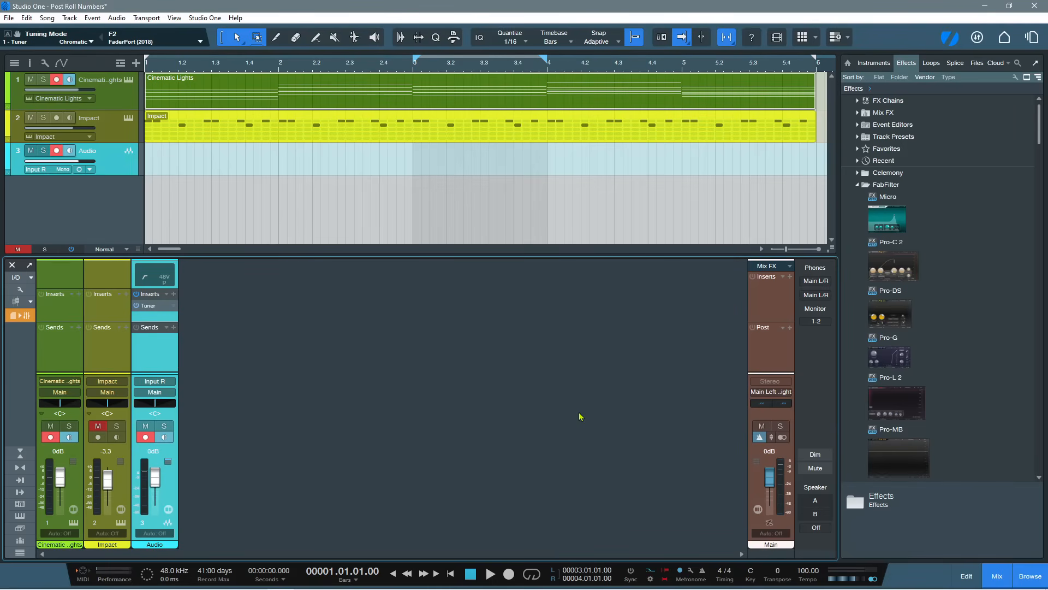
Show the recording options and toggle Precount, Preroll and Auto Punch off and back on
{"action": "left_click", "coordinate": [651, 579]}
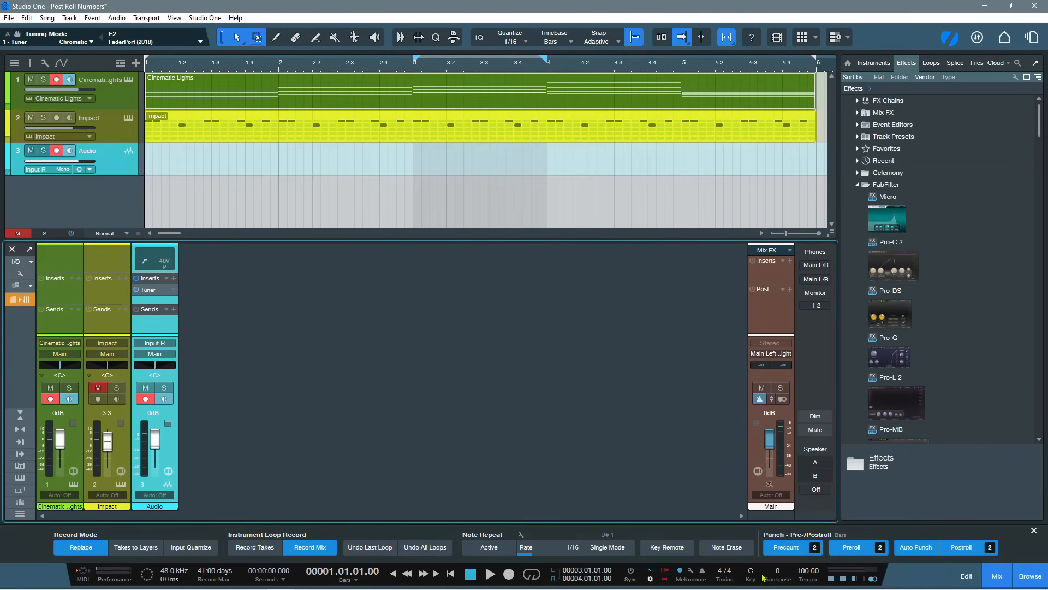
{"action": "left_click", "coordinate": [786, 547]}
{"action": "left_click", "coordinate": [852, 548]}
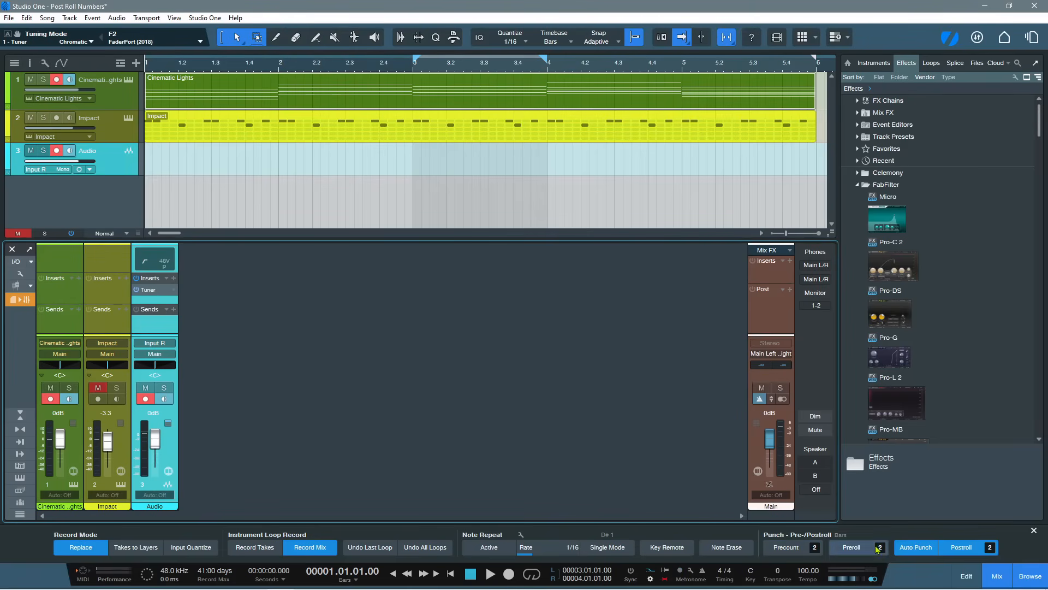
{"action": "left_click", "coordinate": [916, 547]}
{"action": "left_click", "coordinate": [916, 547]}
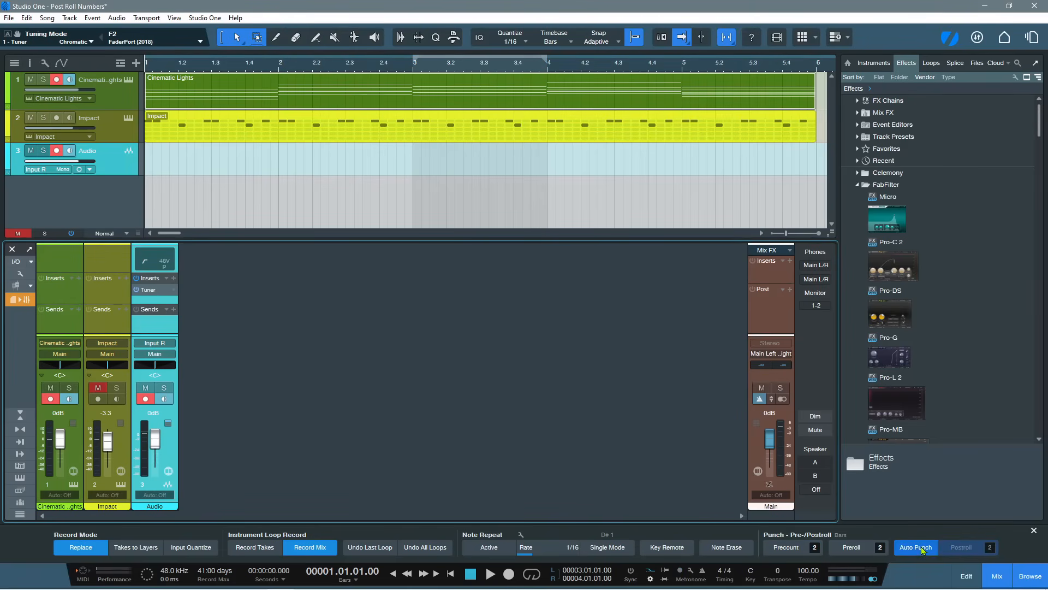
{"action": "left_click", "coordinate": [852, 547]}
{"action": "left_click", "coordinate": [787, 547]}
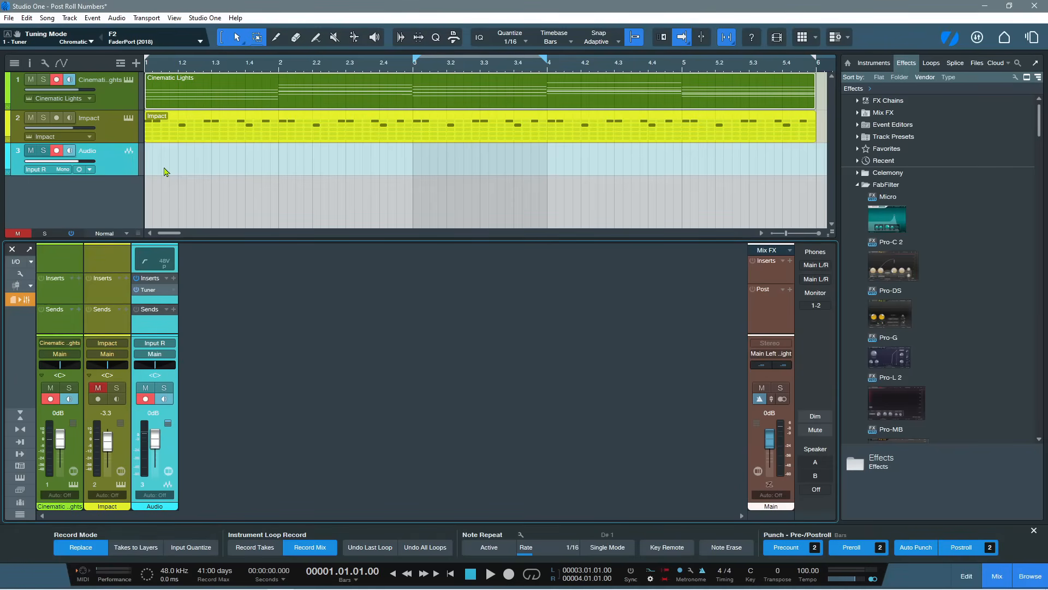
Record a take on the armed tracks in the punch range between bars 3 and 4 and stop the transport
{"action": "key", "text": "KP_Multiply"}
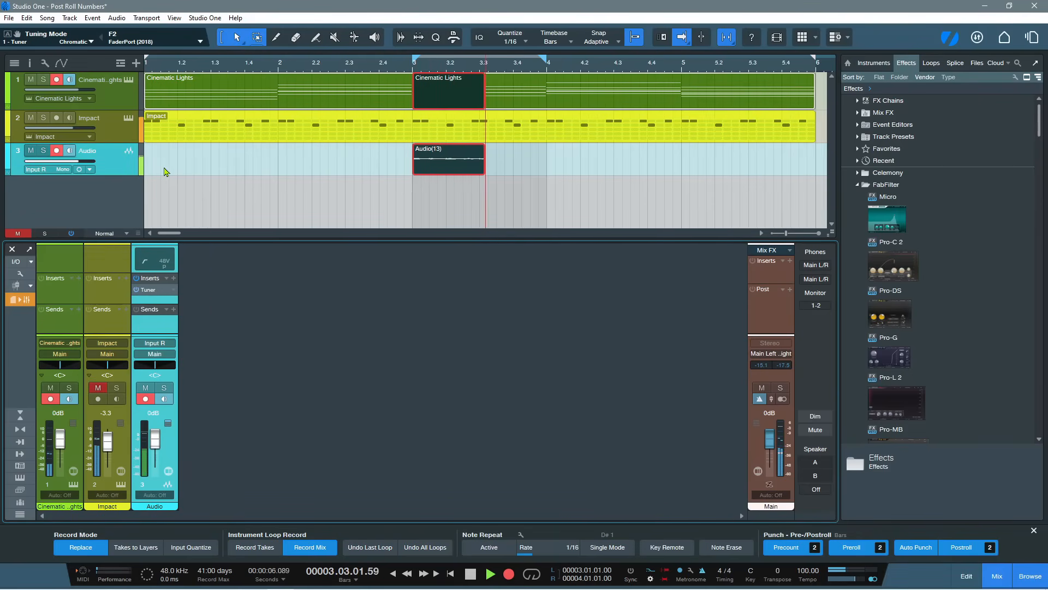
{"action": "key", "text": "space"}
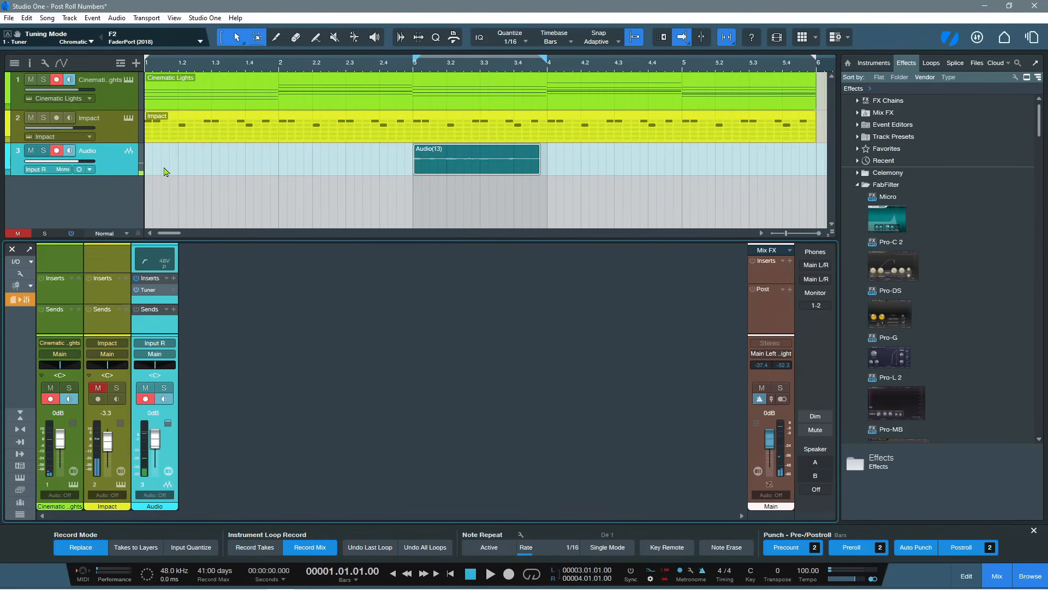
Disarm recording on the Cinematic Lights track and delete the recorded clip from the Audio track
{"action": "left_click", "coordinate": [54, 80]}
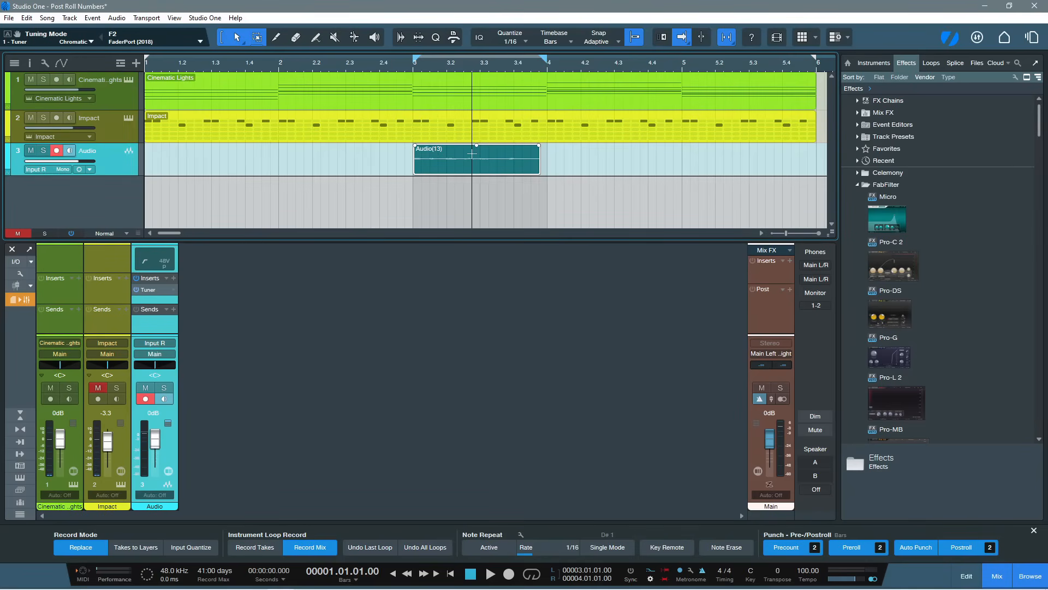
{"action": "key", "text": "Delete"}
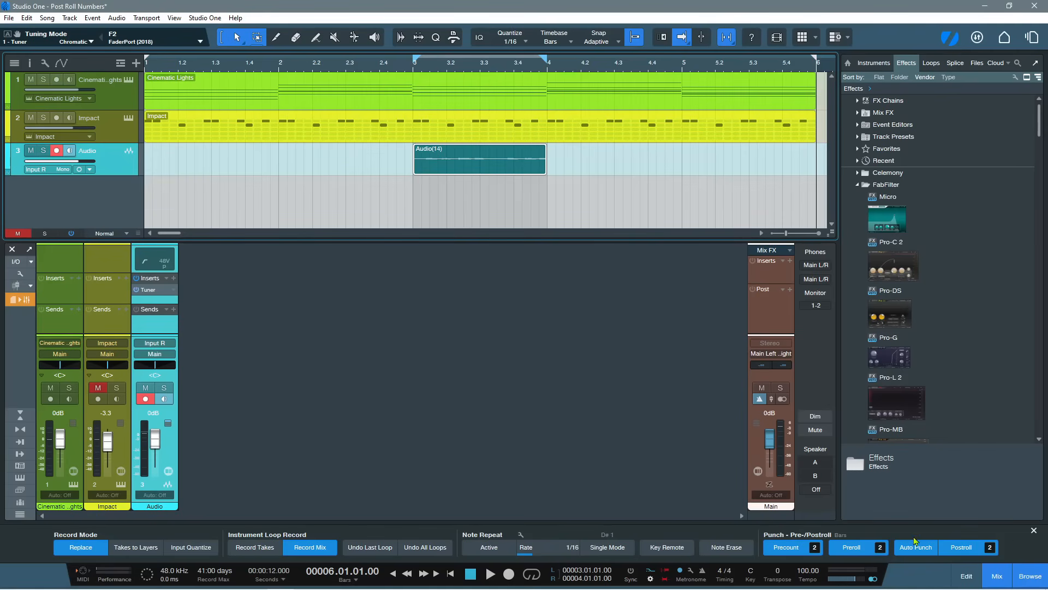
Close the recording options, show the Chord track and open the inspector with its first chord selected
{"action": "left_click", "coordinate": [1033, 530]}
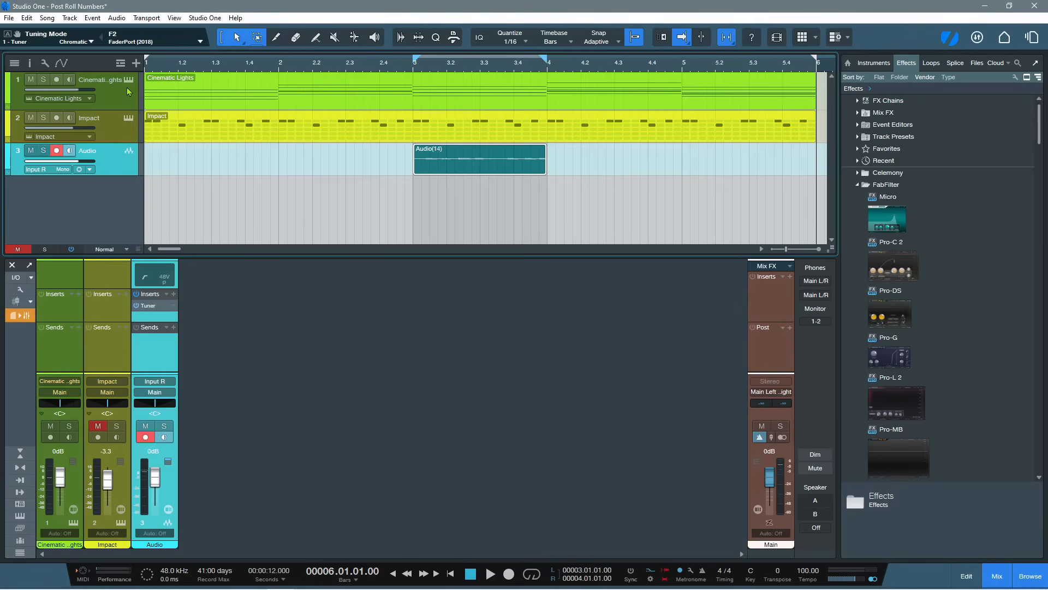
{"action": "left_click", "coordinate": [121, 64]}
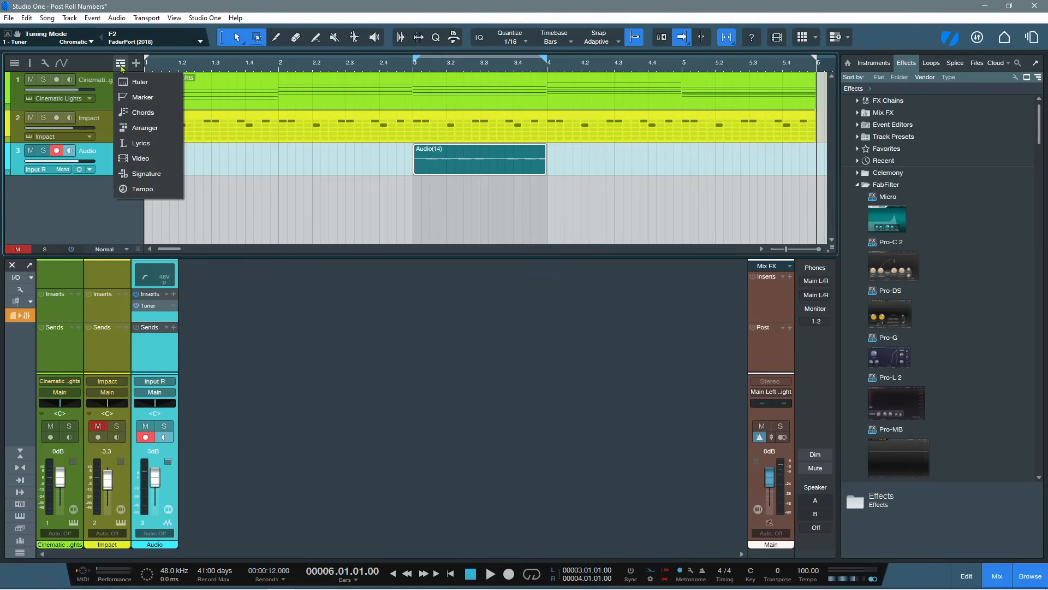
{"action": "left_click", "coordinate": [138, 113]}
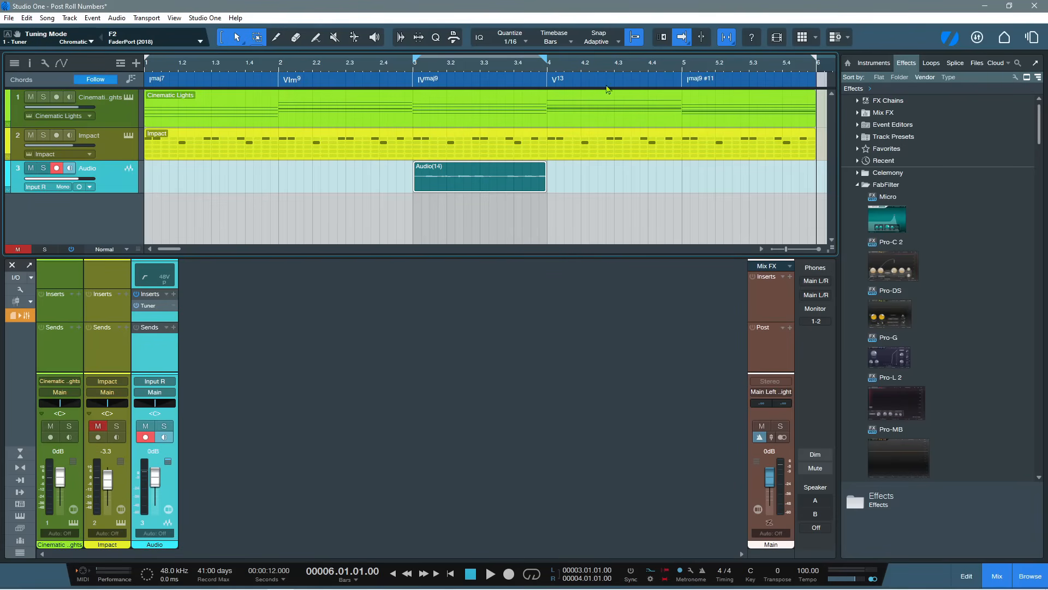
{"action": "left_click", "coordinate": [214, 83]}
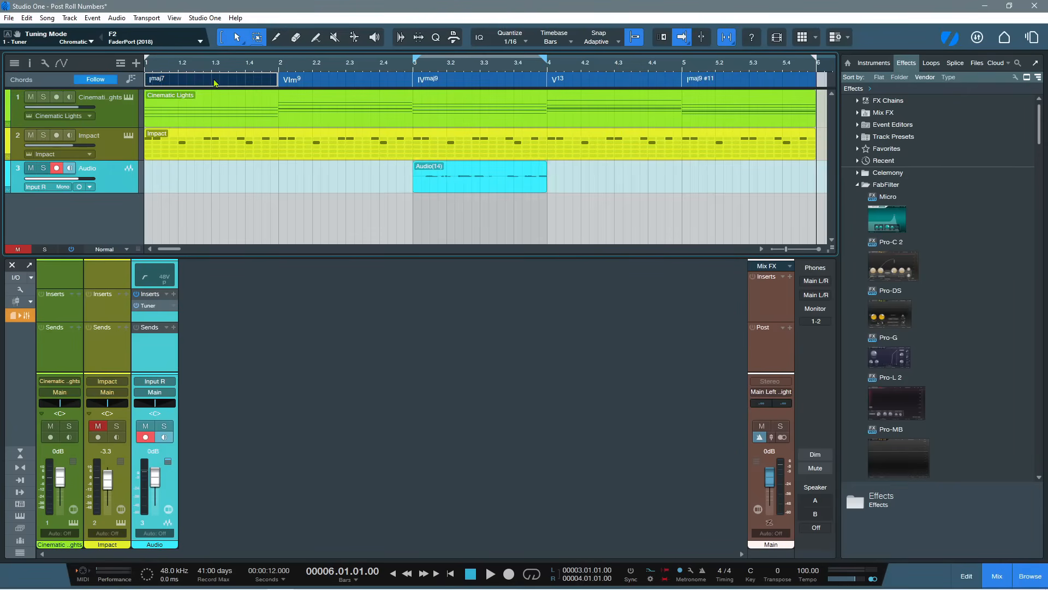
{"action": "left_click", "coordinate": [31, 64]}
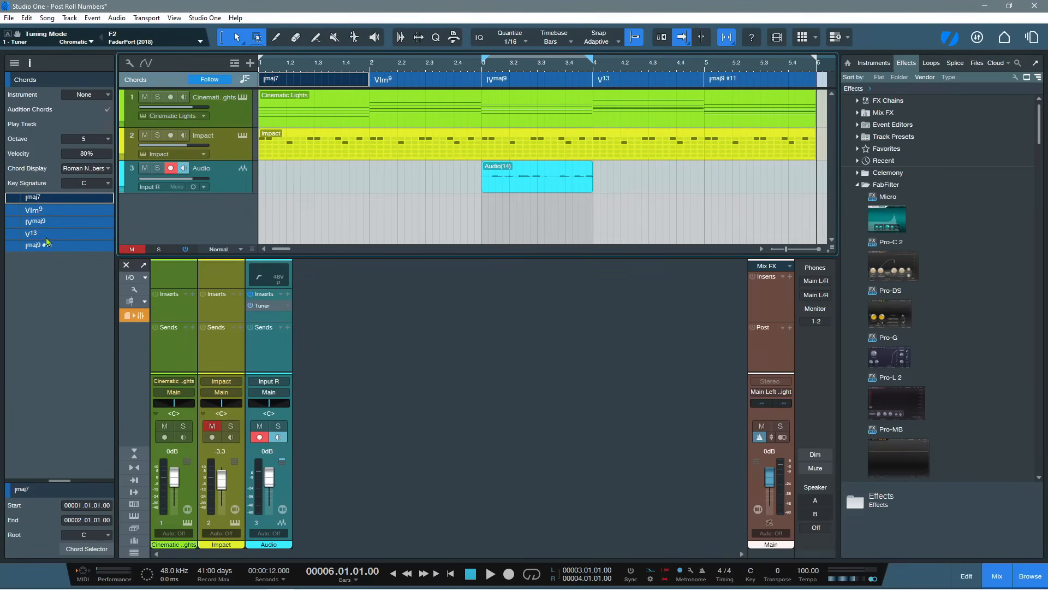
Set the Chord track's display to Numbers and try its Small Caps and Minimal styles, ending on Symbol
{"action": "left_click", "coordinate": [76, 168]}
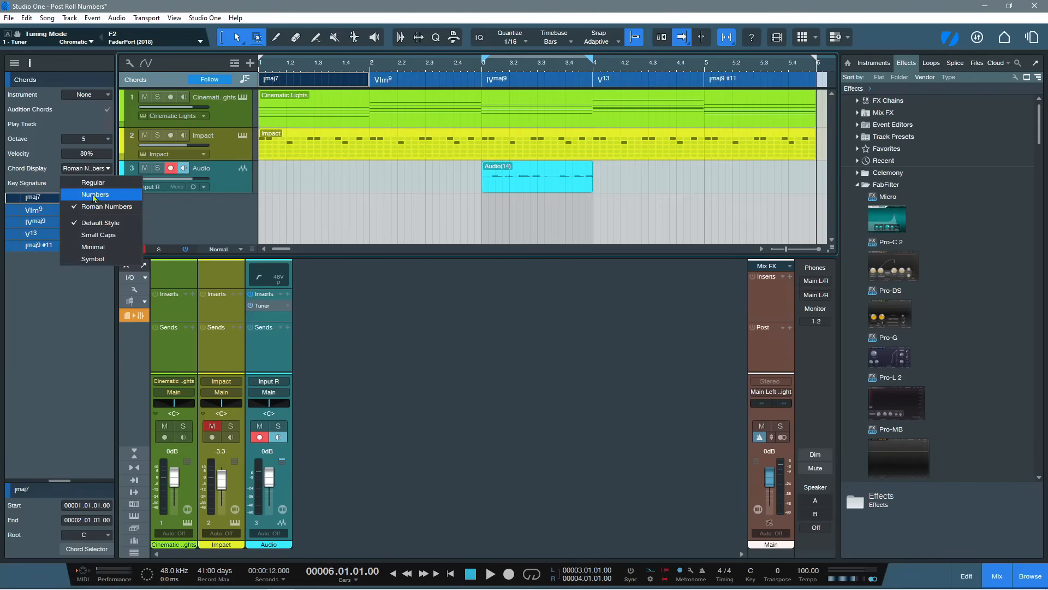
{"action": "left_click", "coordinate": [87, 194]}
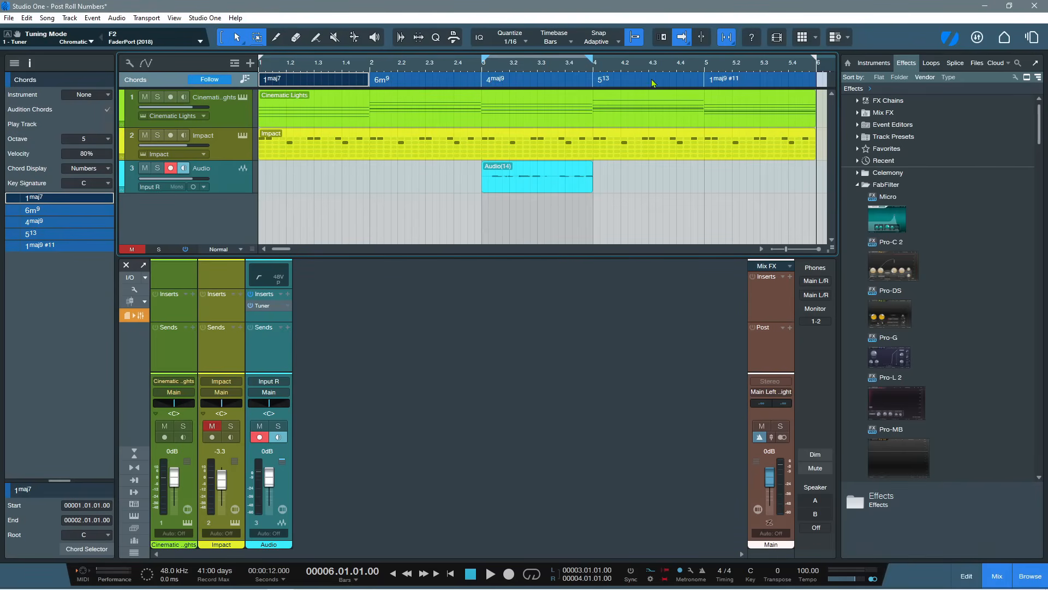
{"action": "left_click", "coordinate": [102, 173]}
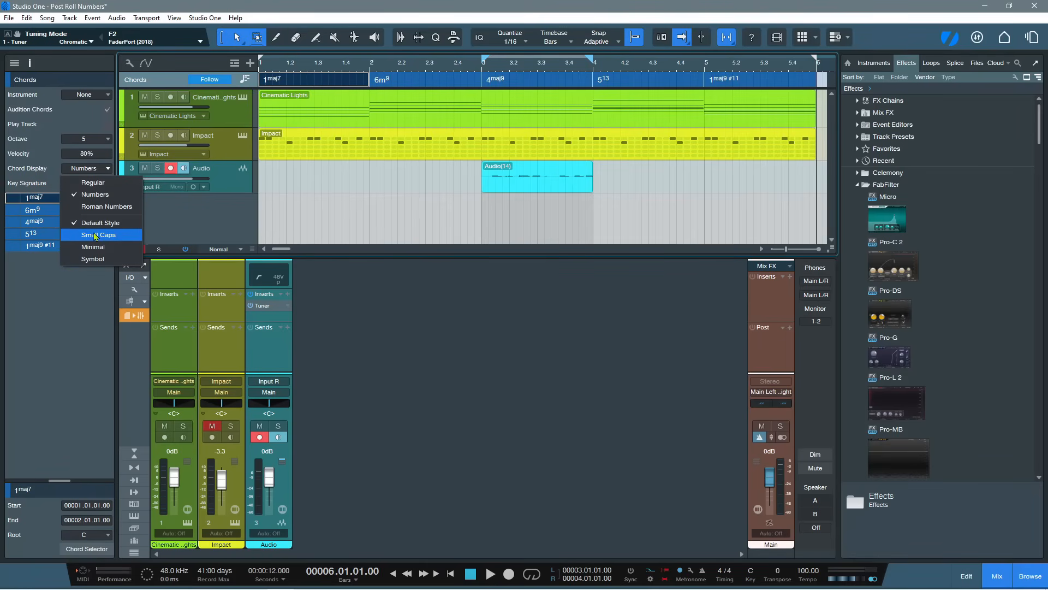
{"action": "left_click", "coordinate": [95, 238]}
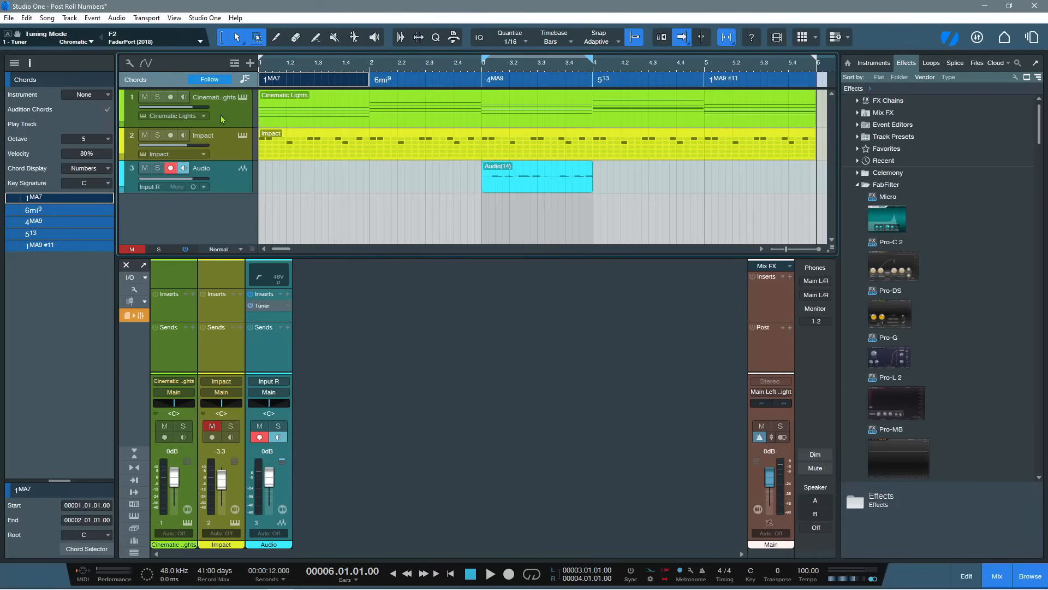
{"action": "left_click", "coordinate": [92, 171]}
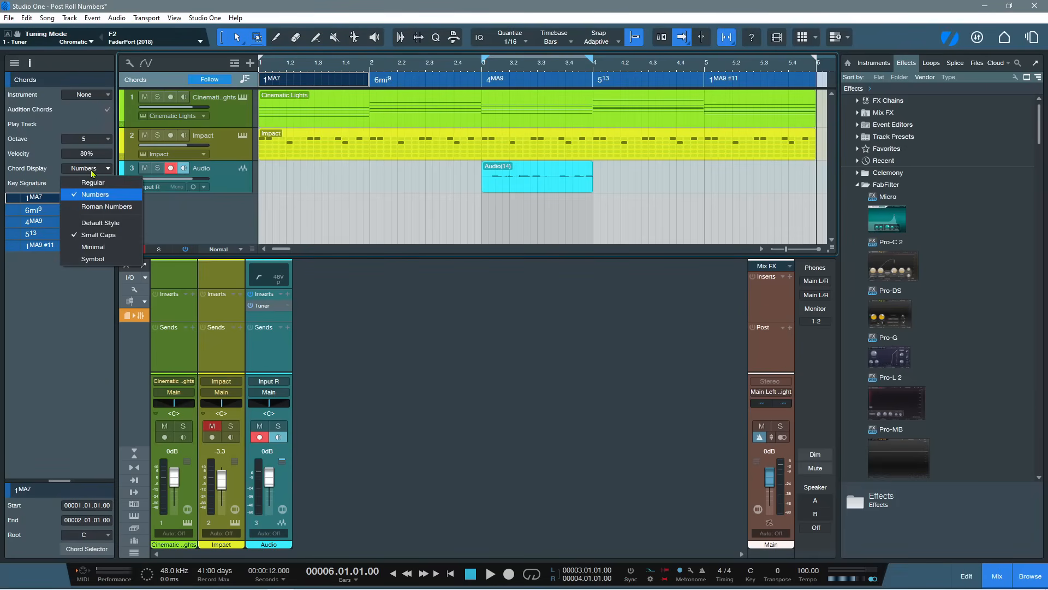
{"action": "left_click", "coordinate": [88, 248]}
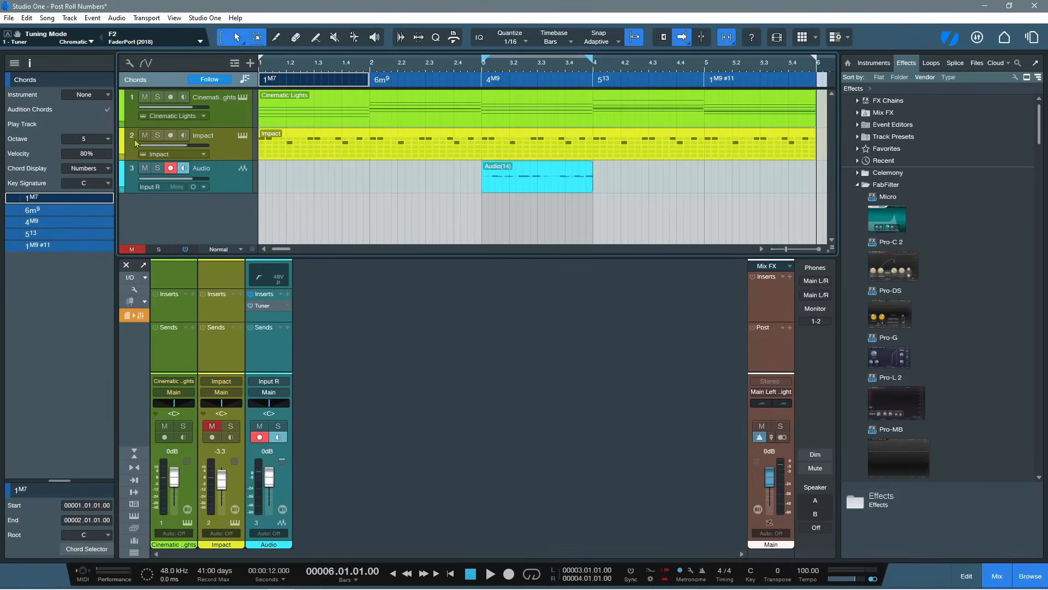
{"action": "left_click", "coordinate": [94, 170]}
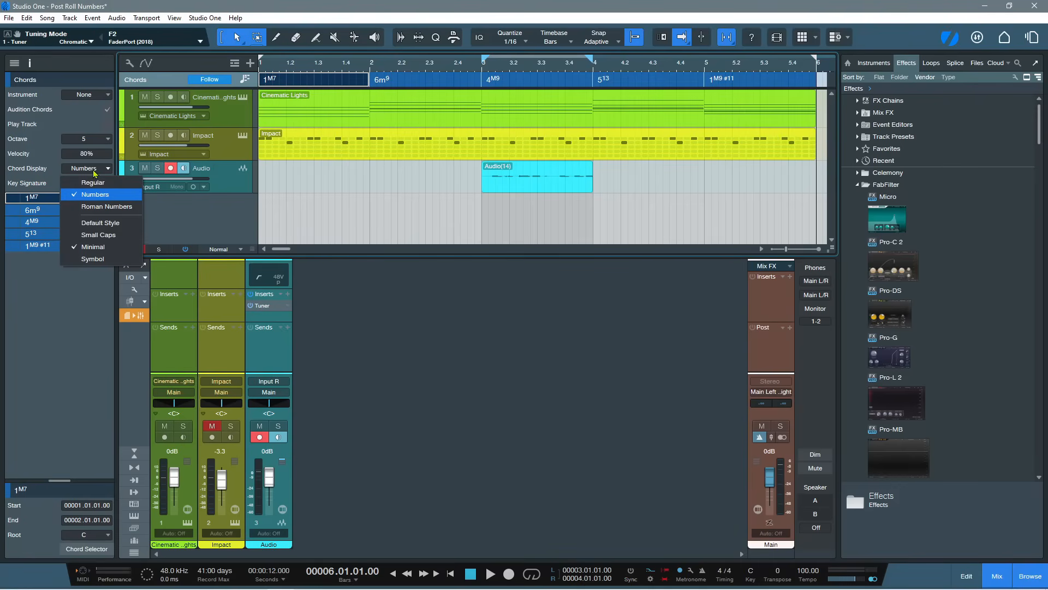
{"action": "left_click", "coordinate": [90, 260]}
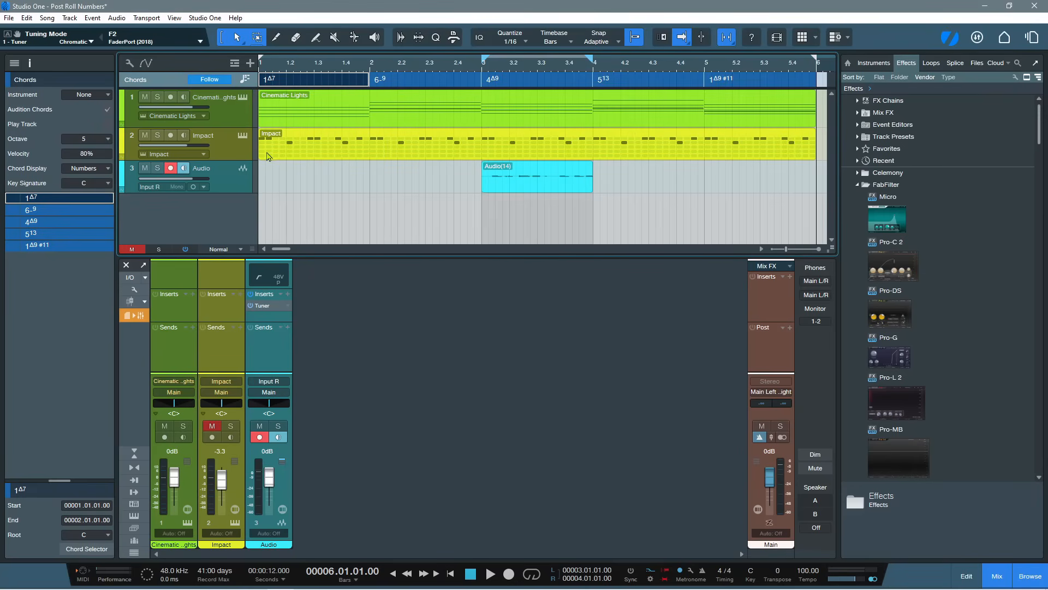
Open the Chord Display window, play the song briefly and return the playhead to the song start
{"action": "left_click", "coordinate": [175, 18]}
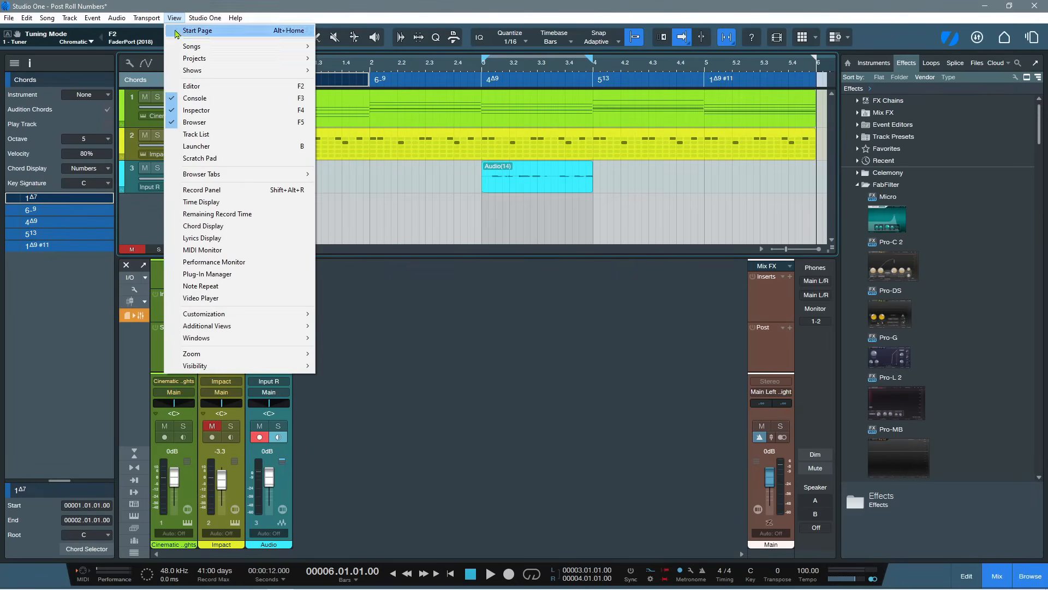
{"action": "left_click", "coordinate": [203, 225]}
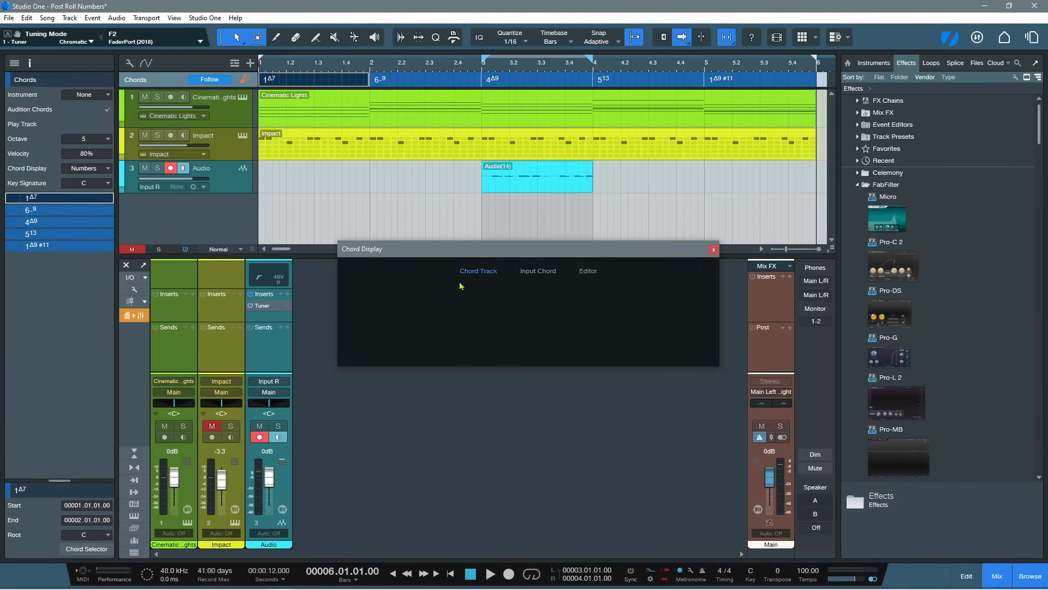
{"action": "key", "text": "space"}
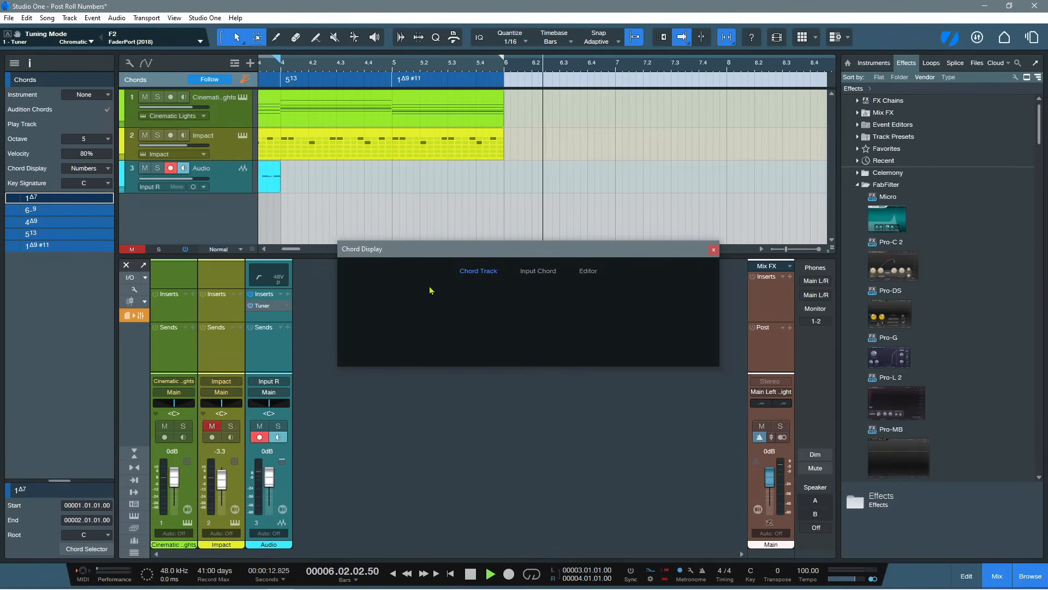
{"action": "key", "text": "space"}
{"action": "key", "text": "comma"}
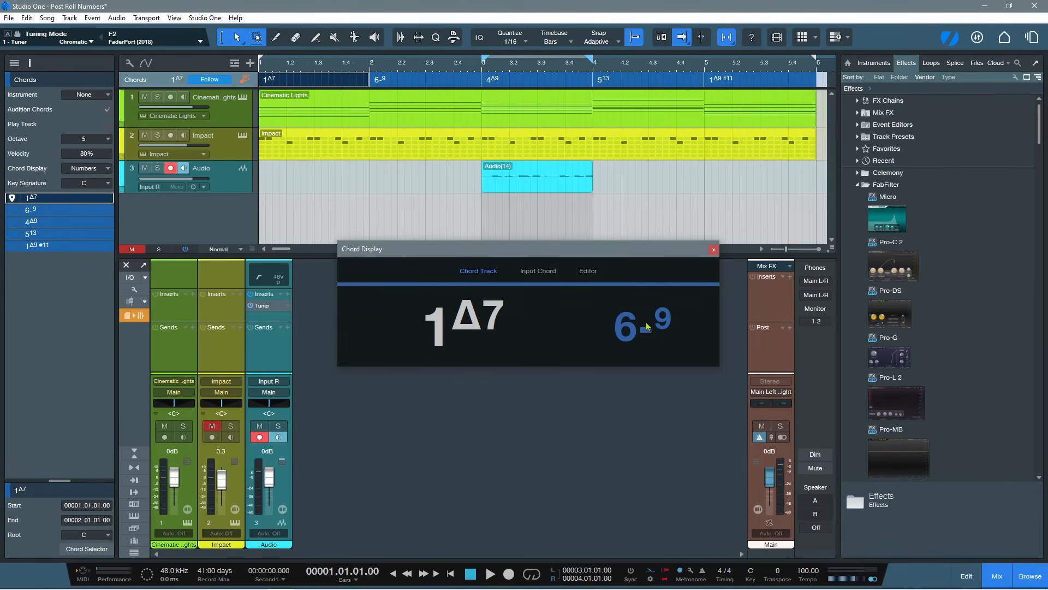
Switch the chord display to Roman Numbers and on to Regular, and close the Chord Display window
{"action": "left_click", "coordinate": [76, 172]}
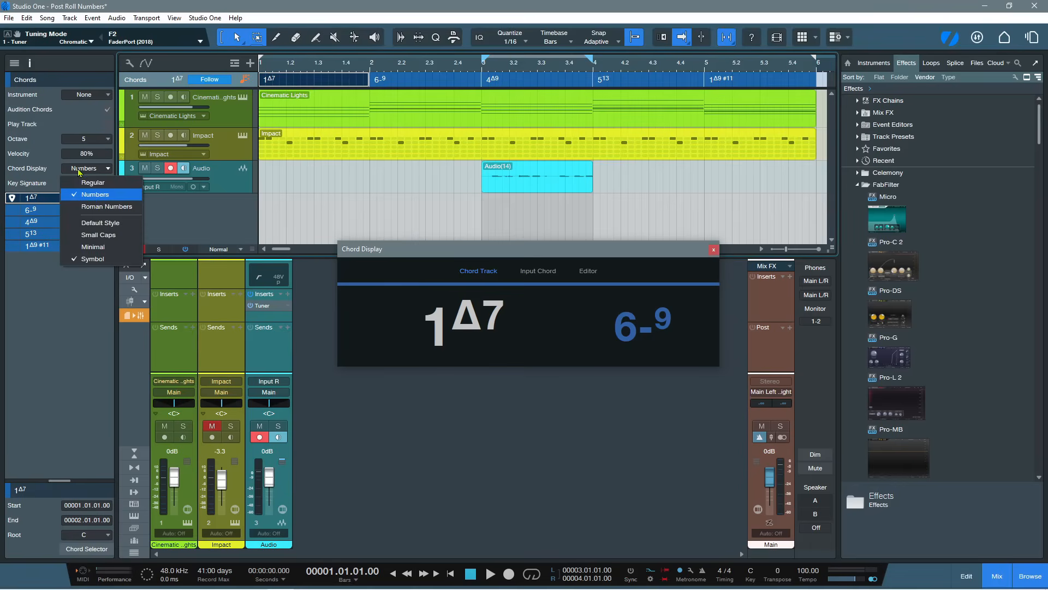
{"action": "left_click", "coordinate": [84, 205]}
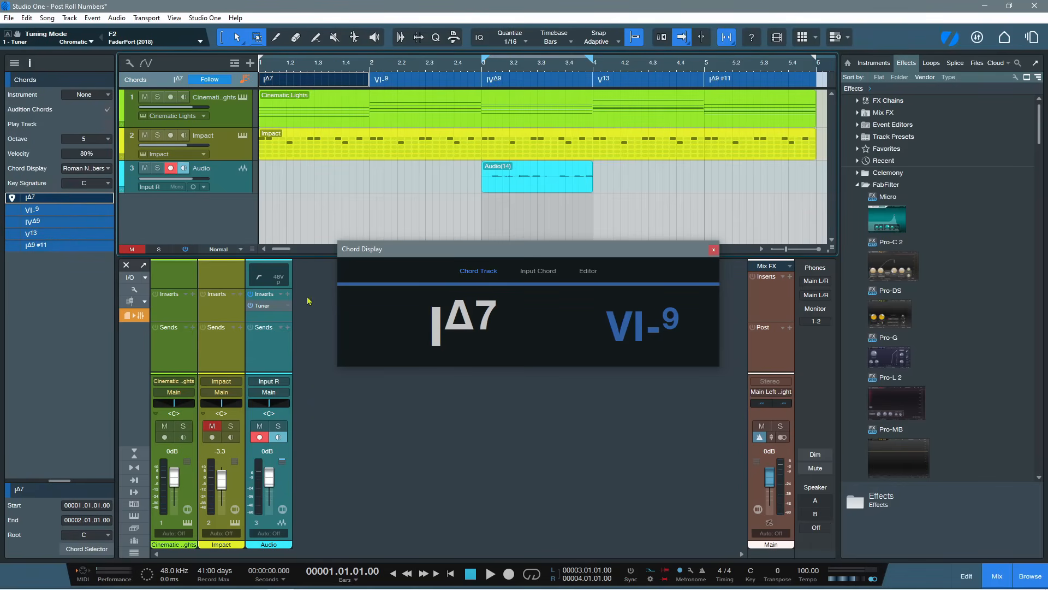
{"action": "left_click", "coordinate": [81, 170]}
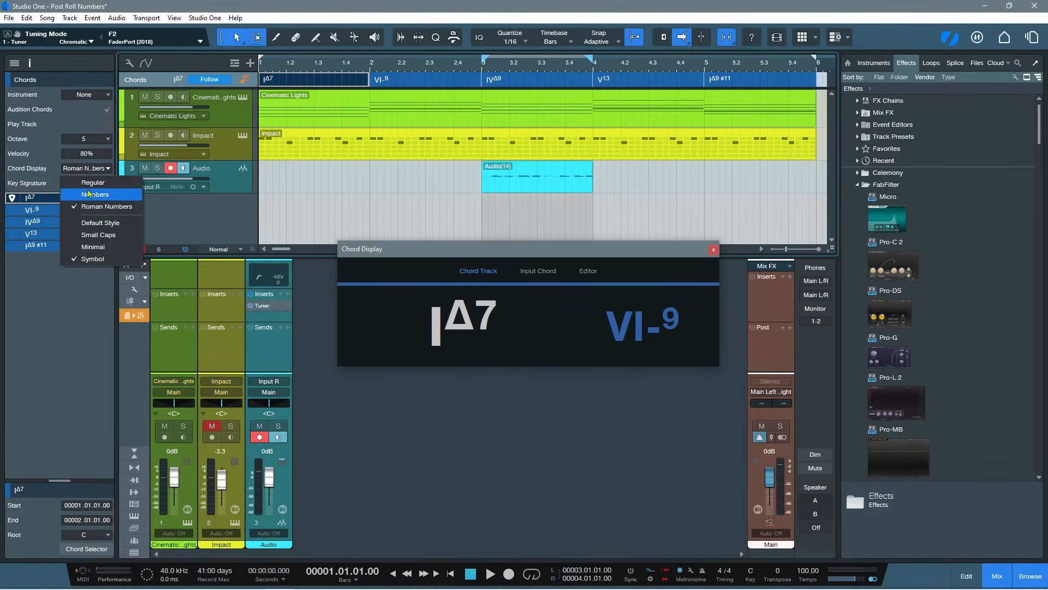
{"action": "left_click", "coordinate": [92, 184]}
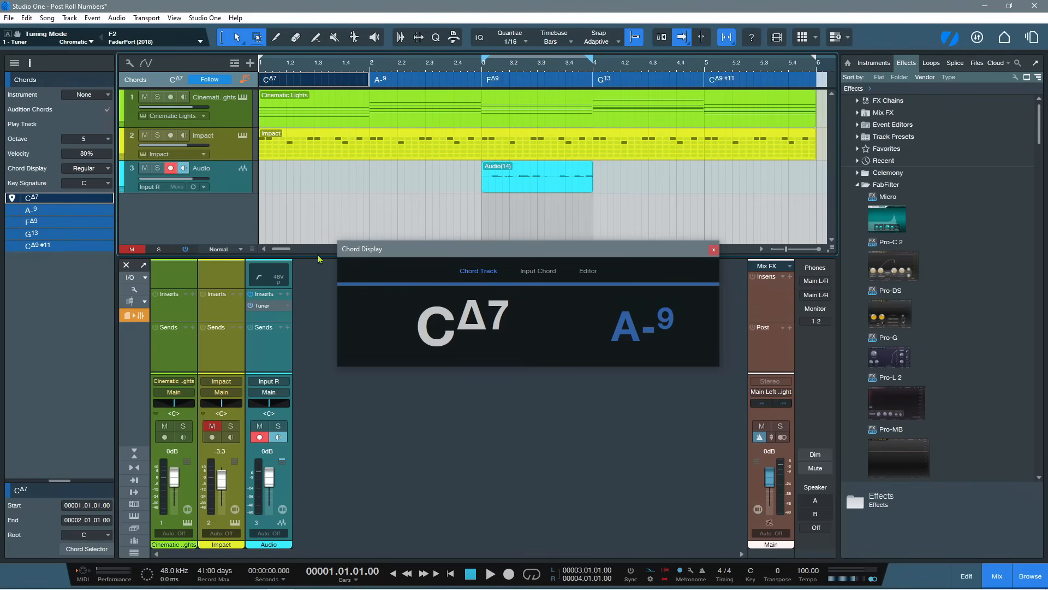
{"action": "left_click", "coordinate": [713, 250]}
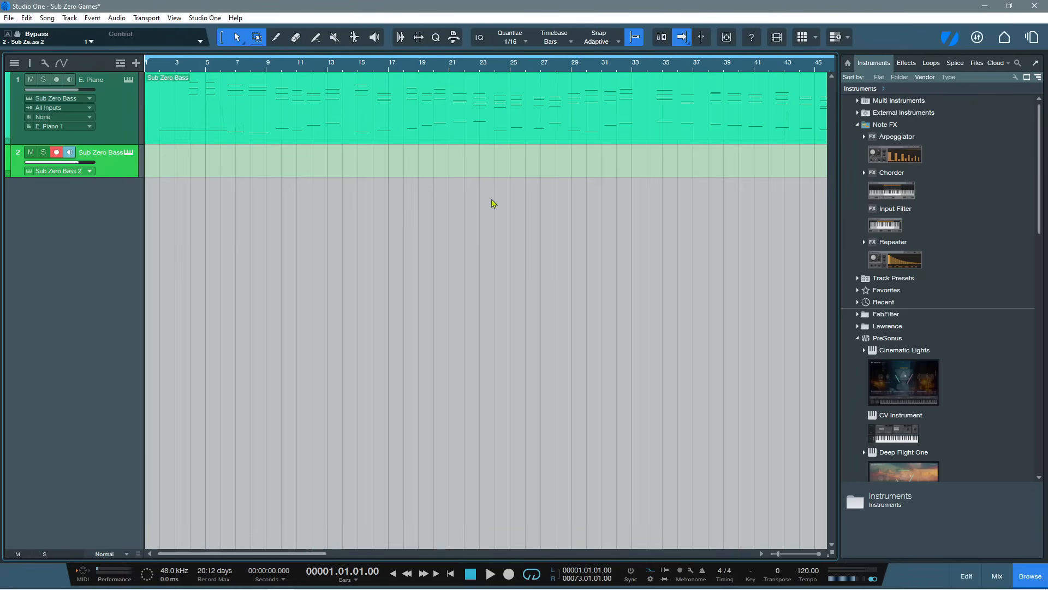
Open the Sub Zero Bass instrument of the E. Piano track and close it again
{"action": "left_click", "coordinate": [129, 81]}
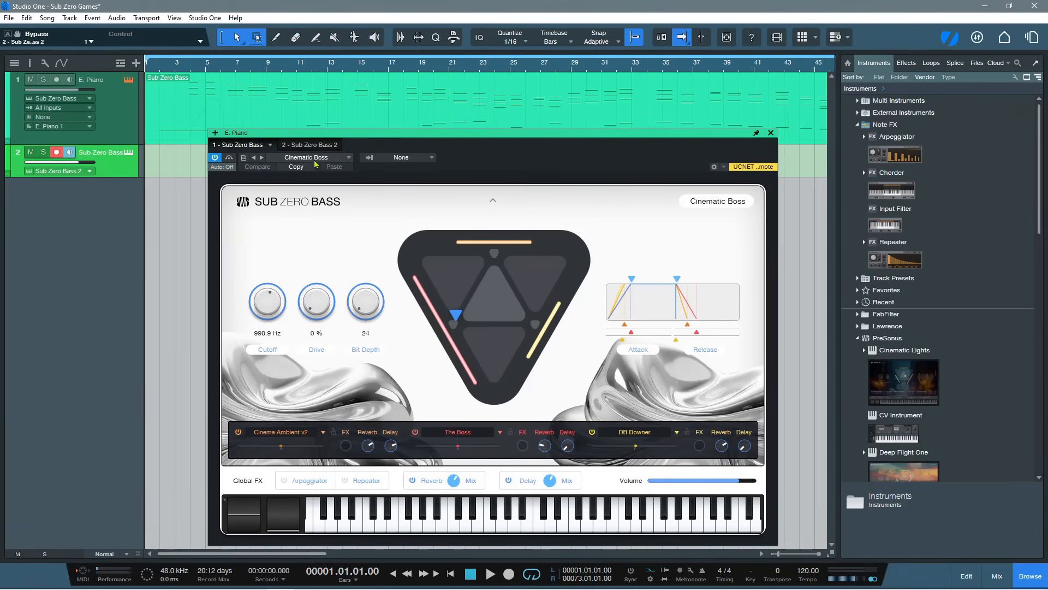
{"action": "left_click", "coordinate": [770, 133]}
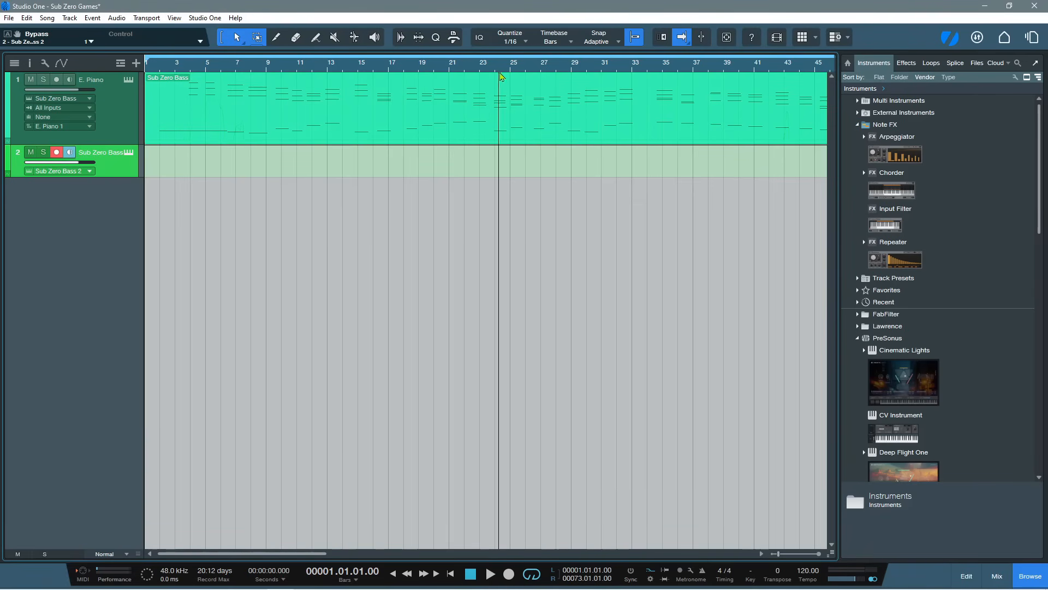
Set autoscroll to Continuous Centered, play the song from bar 24 and stop playback
{"action": "right_click", "coordinate": [690, 47]}
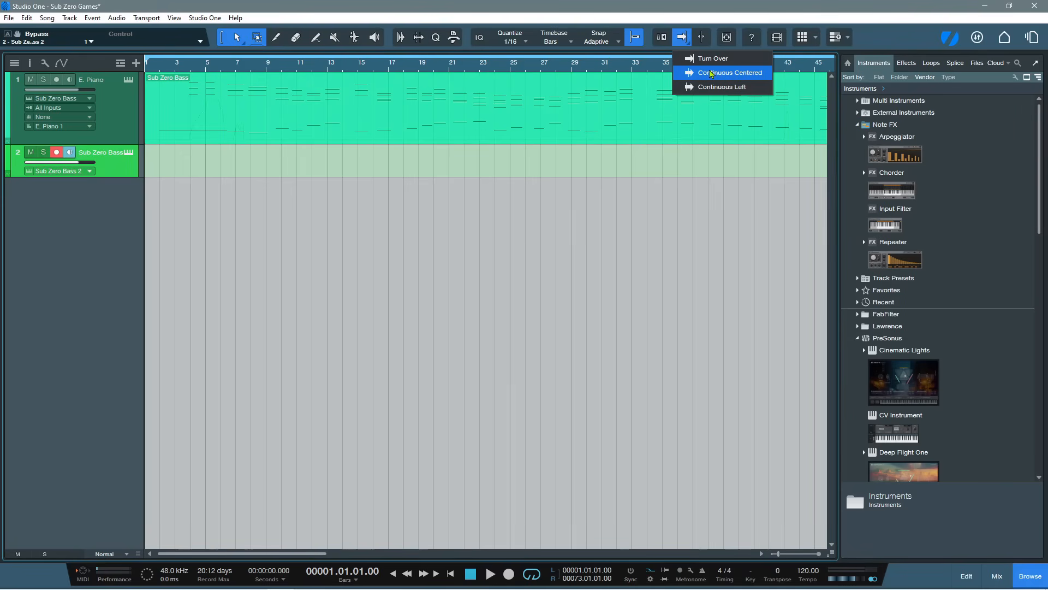
{"action": "left_click", "coordinate": [711, 73]}
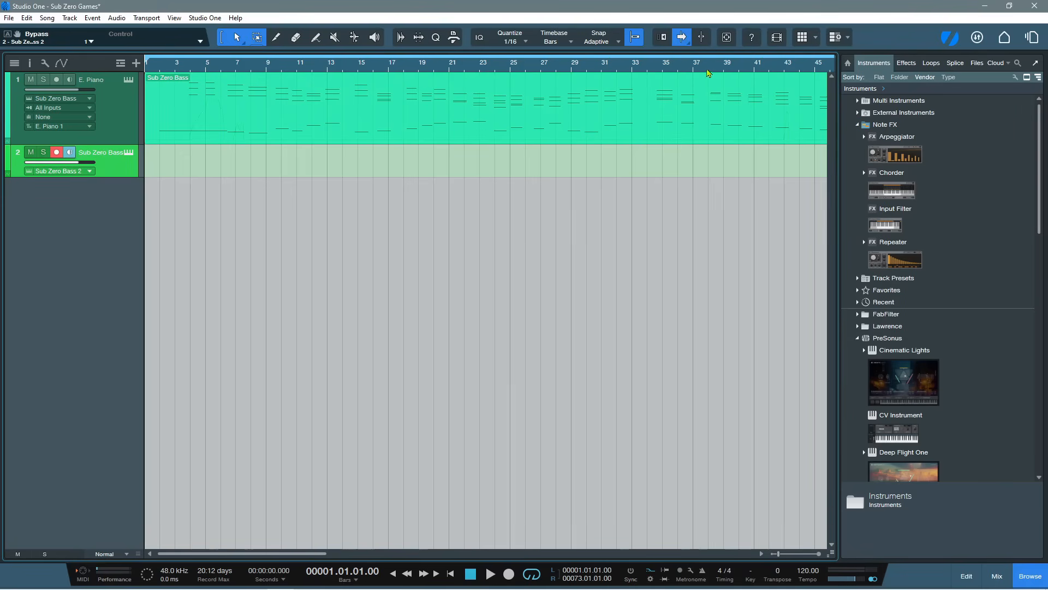
{"action": "left_click", "coordinate": [495, 66]}
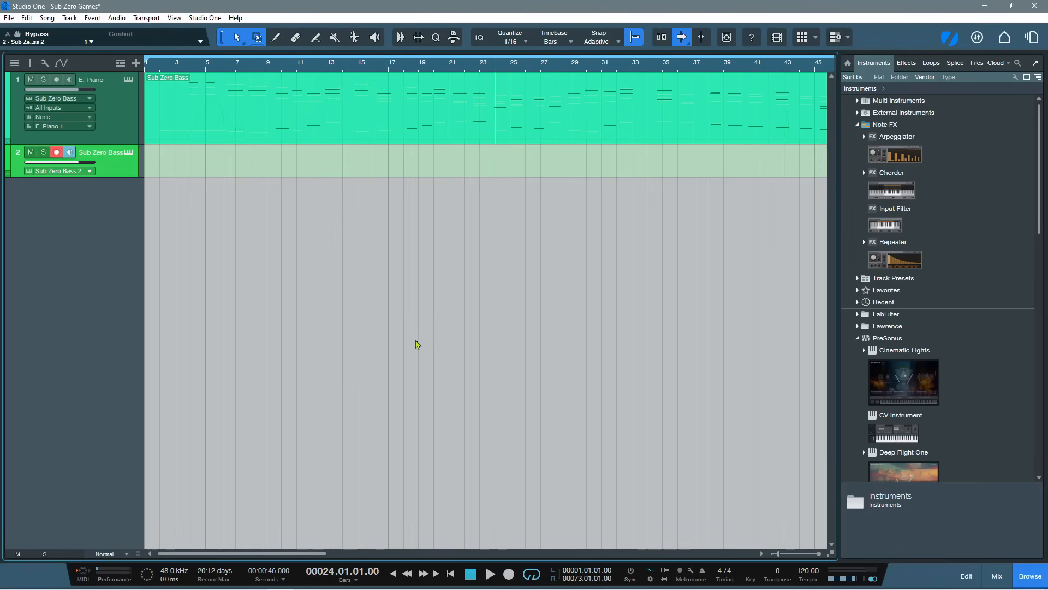
{"action": "key", "text": "space"}
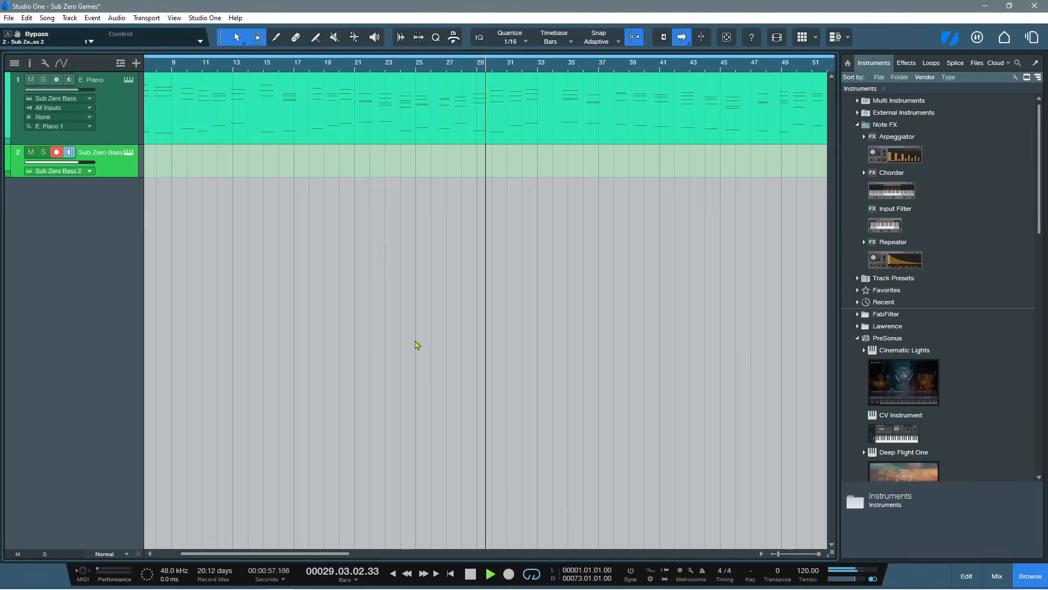
{"action": "key", "text": "space"}
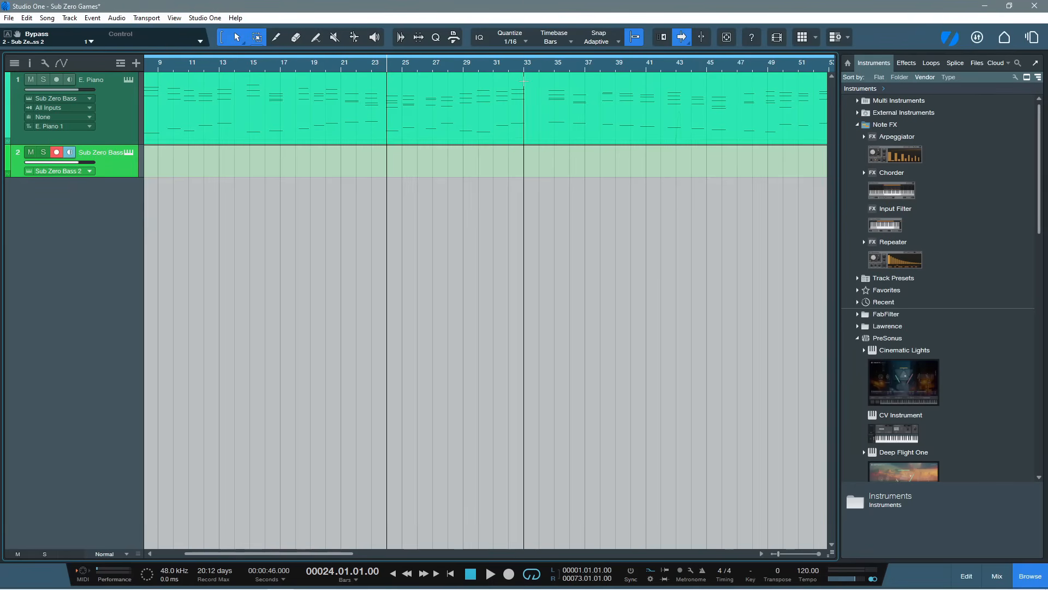
Set autoscroll to Continuous Left, play the song from its start and stop playback
{"action": "left_click", "coordinate": [688, 43]}
{"action": "left_click", "coordinate": [699, 87]}
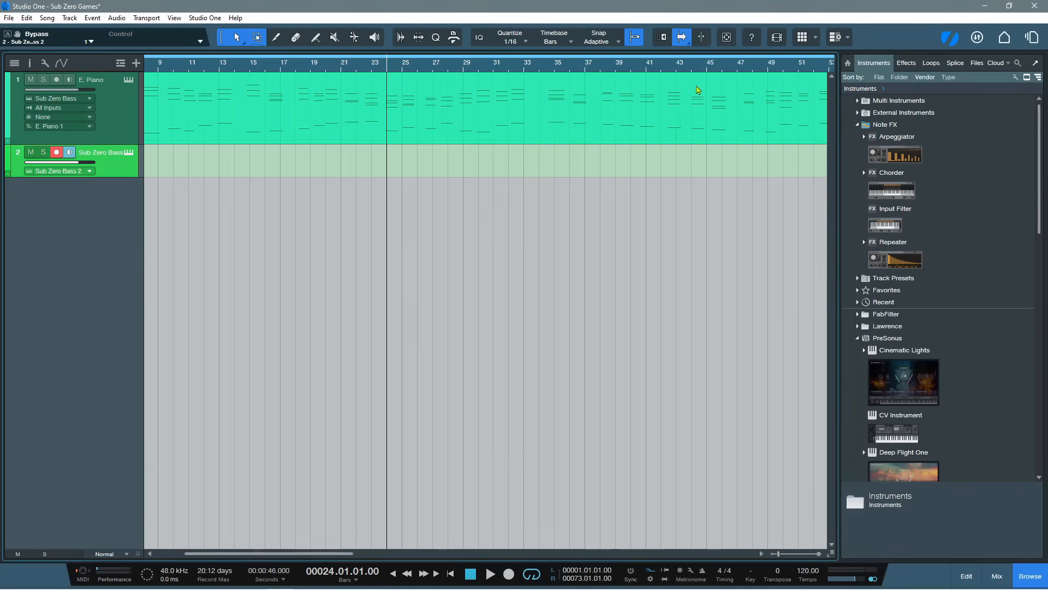
{"action": "key", "text": "Home"}
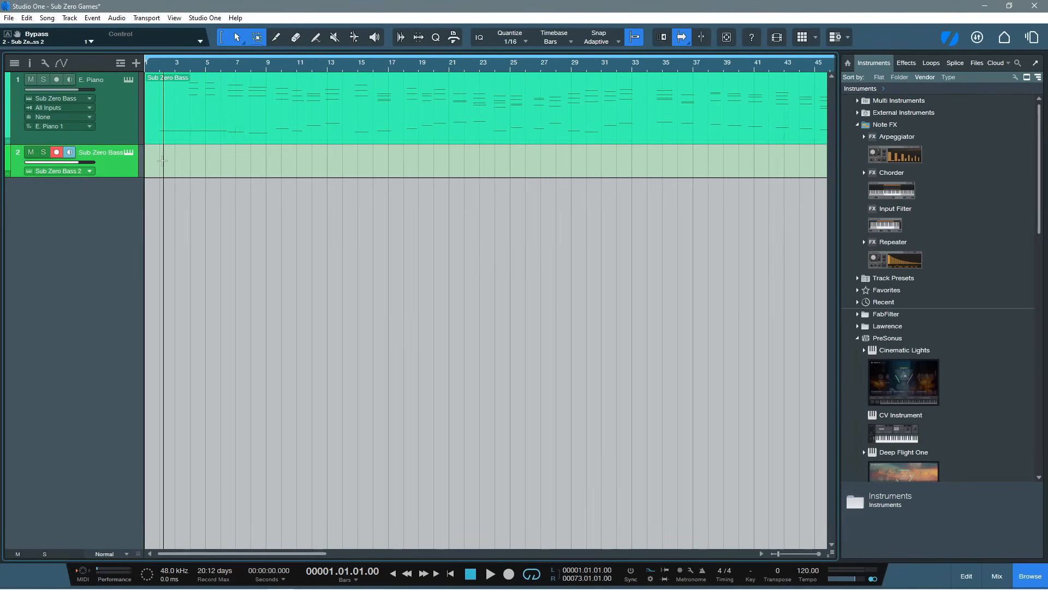
{"action": "key", "text": "space"}
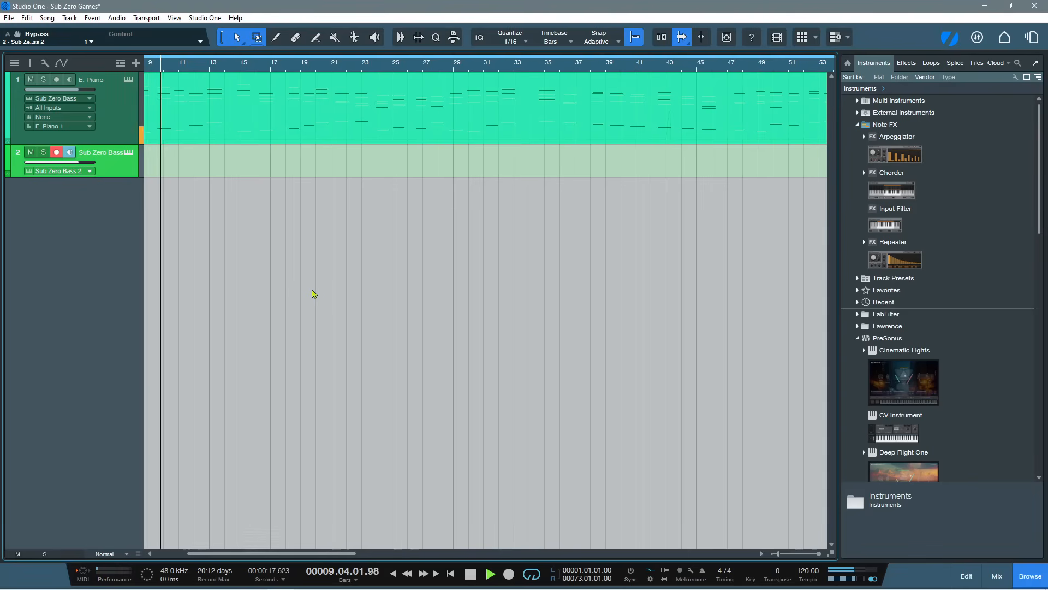
{"action": "key", "text": "space"}
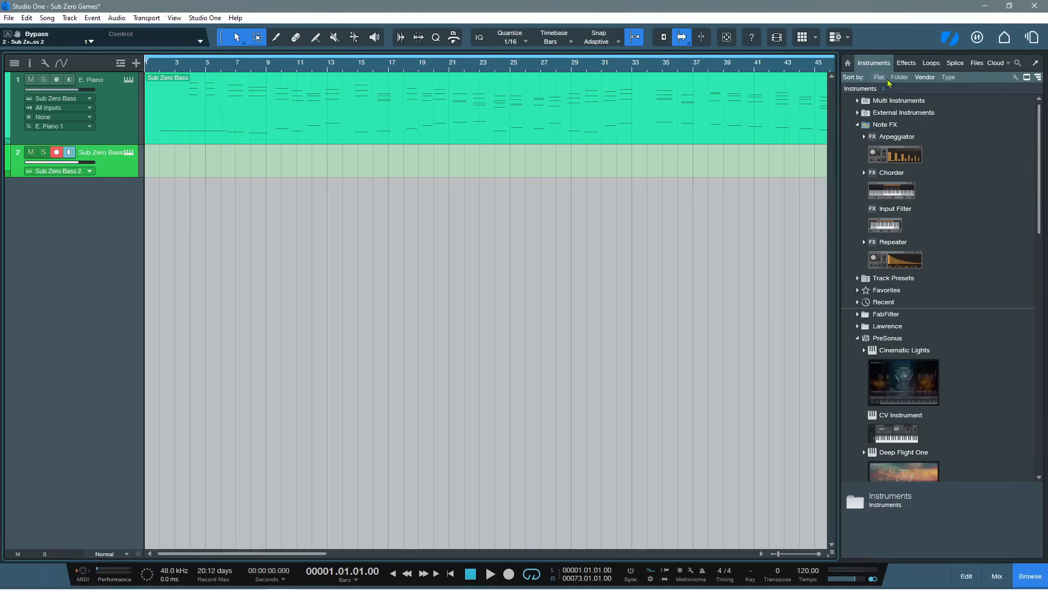
Show the Effects in the browser and look through the list from FabFilter to the PreSonus plug-ins
{"action": "left_click", "coordinate": [908, 63]}
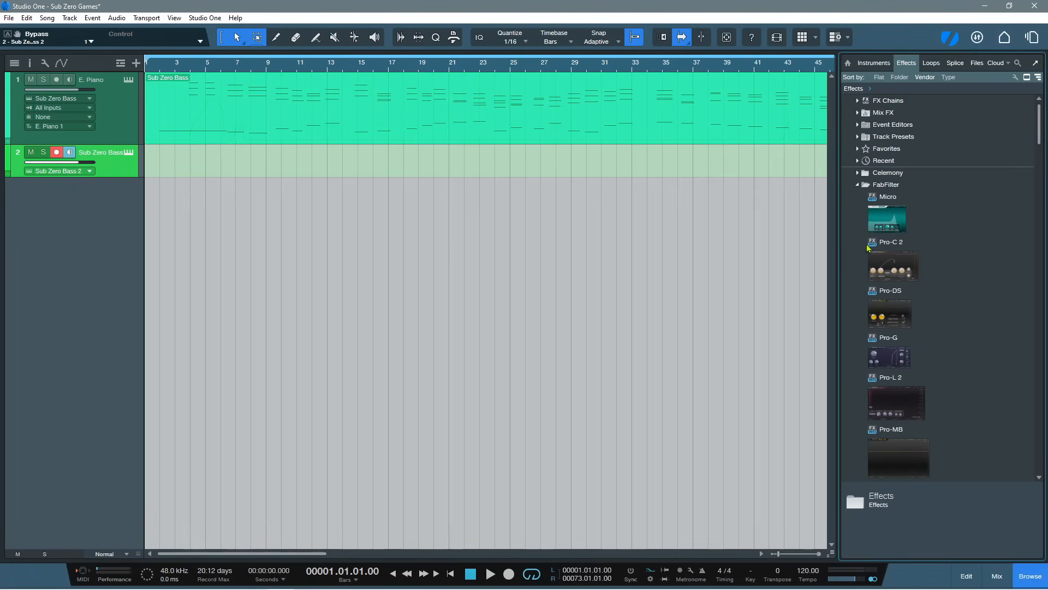
{"action": "scroll", "coordinate": [889, 280], "scroll_direction": "down", "scroll_amount": 5}
{"action": "scroll", "coordinate": [890, 280], "scroll_direction": "down", "scroll_amount": 15}
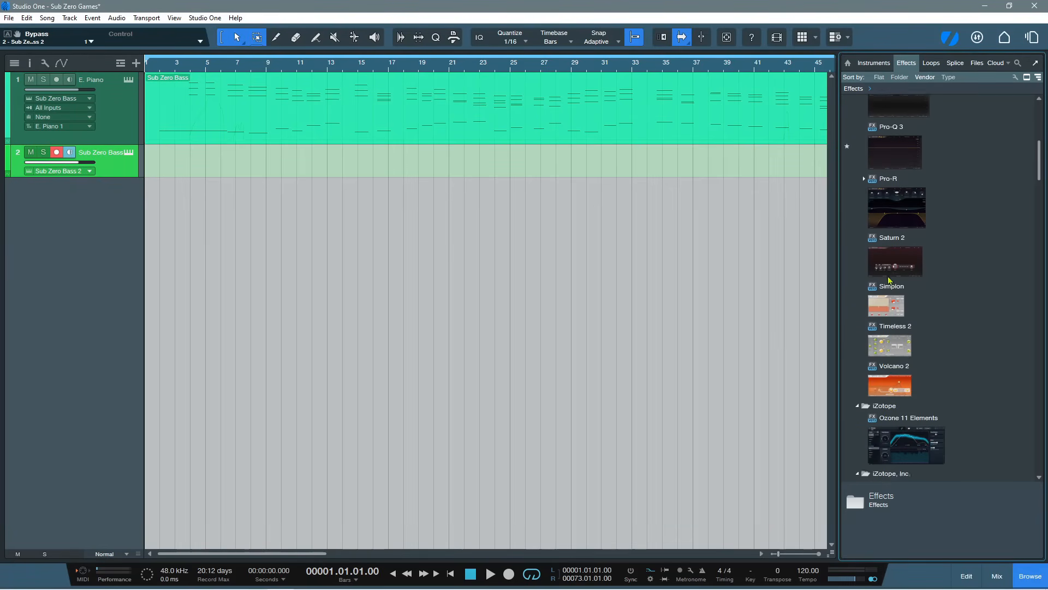
{"action": "scroll", "coordinate": [890, 281], "scroll_direction": "down", "scroll_amount": 15}
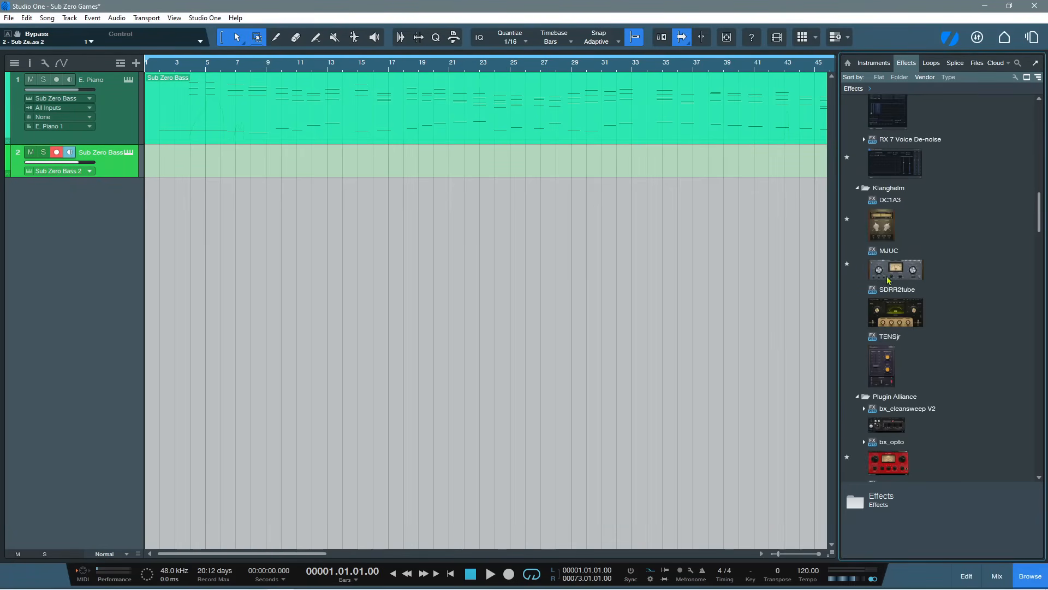
{"action": "scroll", "coordinate": [876, 342], "scroll_direction": "down", "scroll_amount": 15}
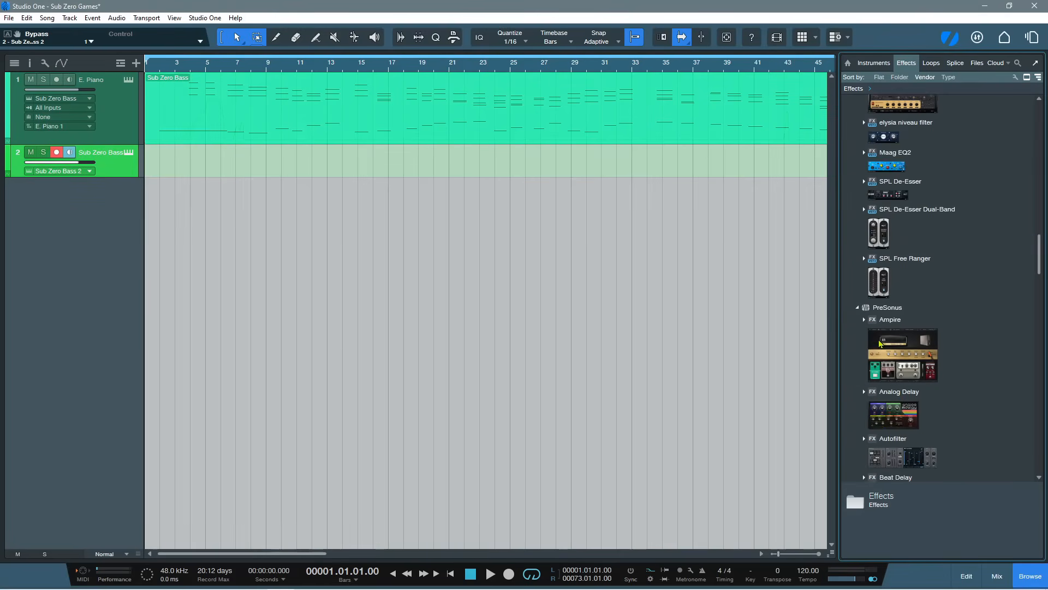
{"action": "scroll", "coordinate": [880, 343], "scroll_direction": "down", "scroll_amount": 4}
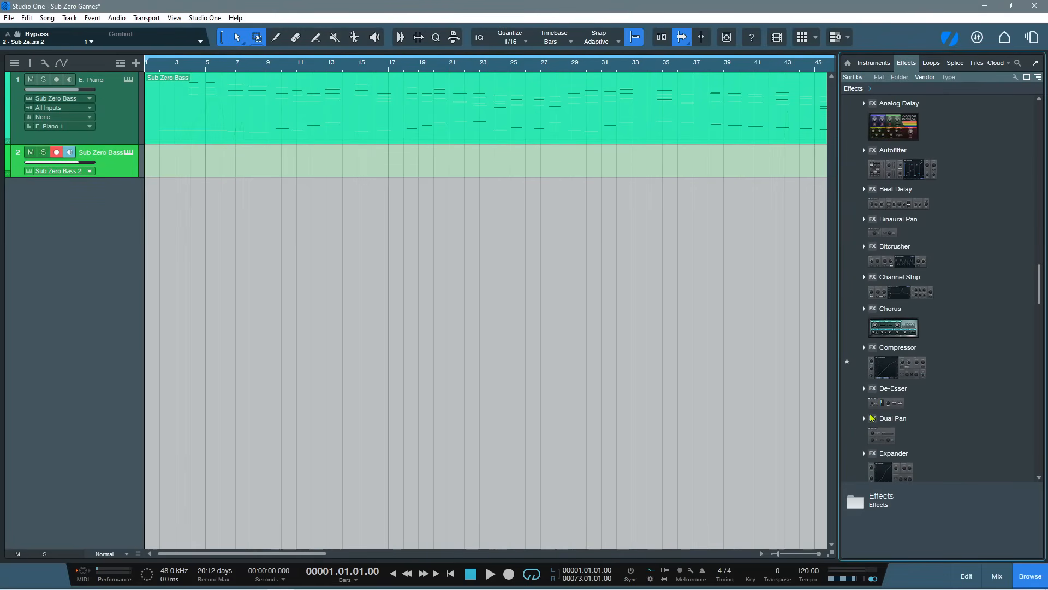
{"action": "scroll", "coordinate": [901, 388], "scroll_direction": "down", "scroll_amount": 2}
{"action": "scroll", "coordinate": [902, 388], "scroll_direction": "down", "scroll_amount": 12}
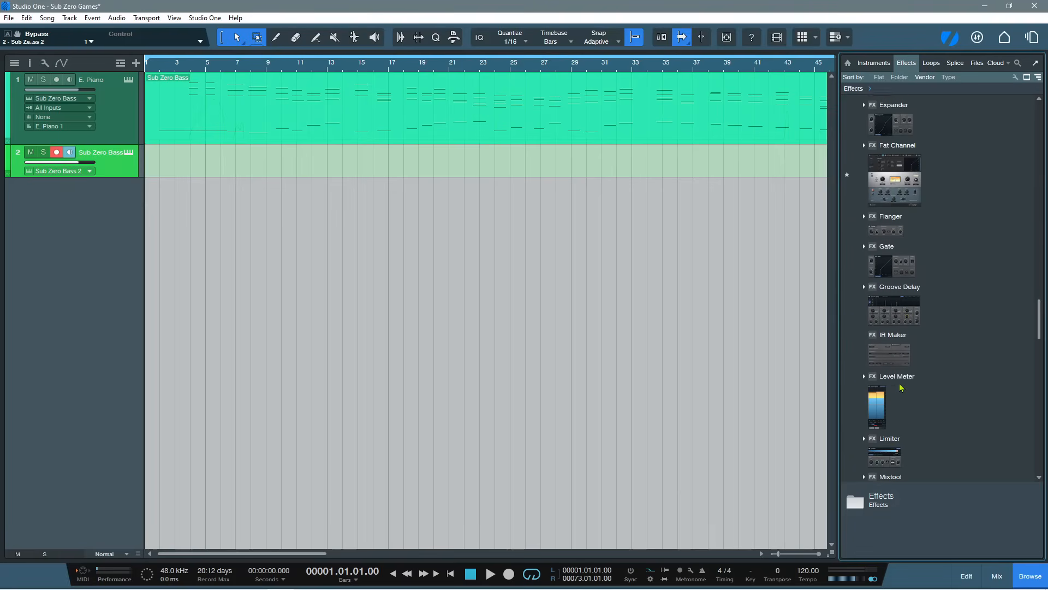
{"action": "scroll", "coordinate": [902, 388], "scroll_direction": "down", "scroll_amount": 14}
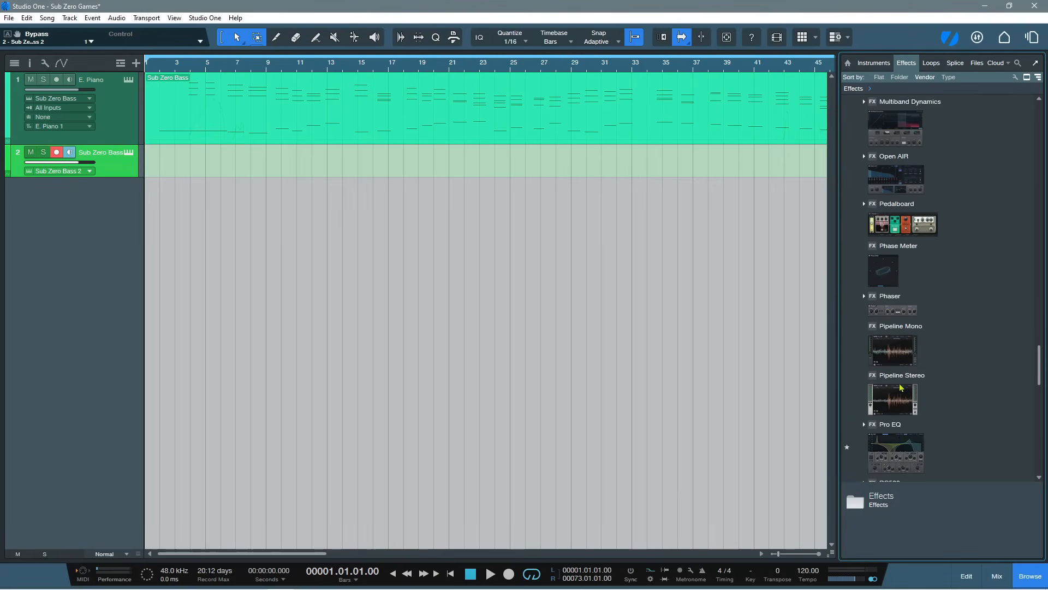
{"action": "scroll", "coordinate": [901, 388], "scroll_direction": "down", "scroll_amount": 12}
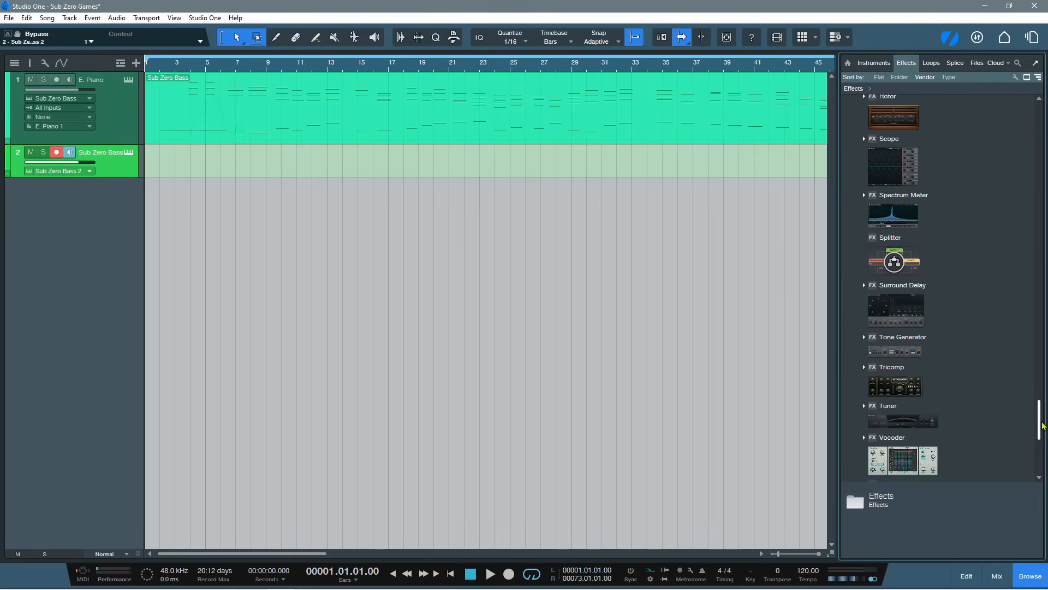
{"action": "left_click_drag", "start_coordinate": [1040, 421], "coordinate": [1041, 124]}
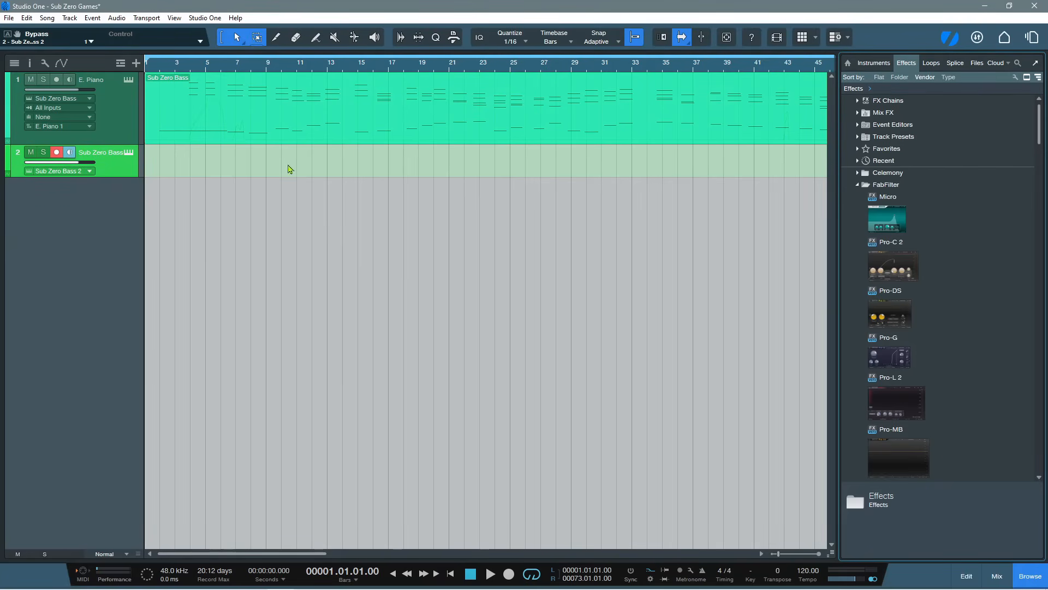
Open the Plug-In Manager and try to move VST2 above VST3 in the plug-in format priority
{"action": "left_click", "coordinate": [175, 19]}
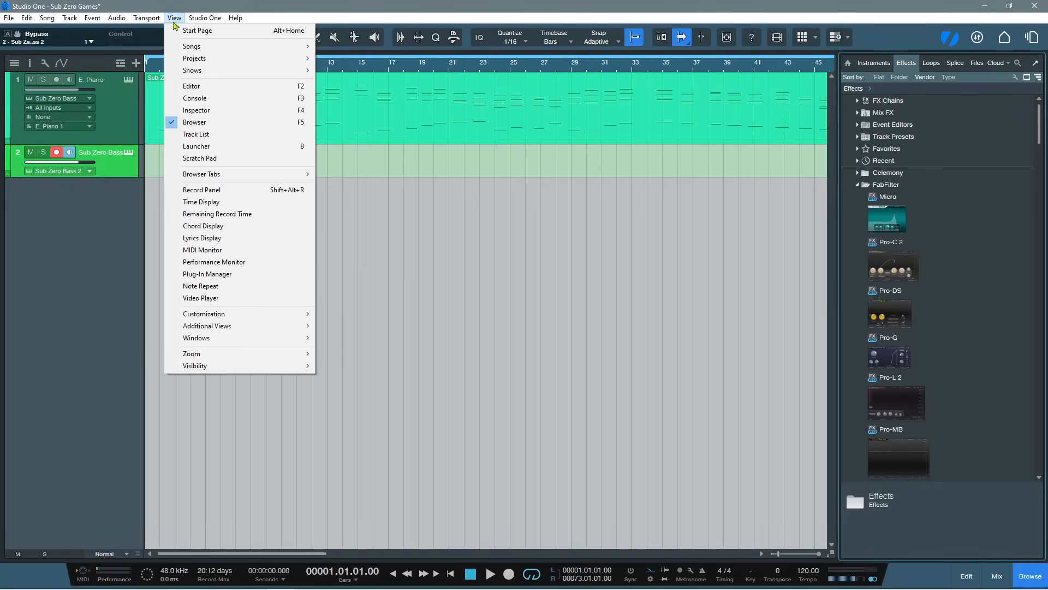
{"action": "left_click", "coordinate": [200, 274]}
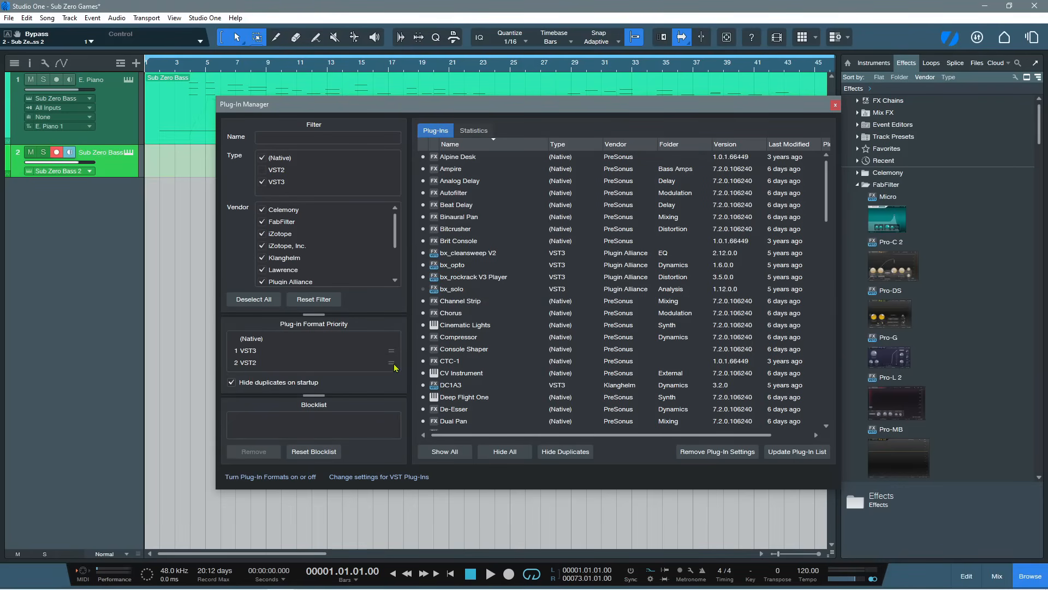
{"action": "left_click_drag", "start_coordinate": [391, 365], "coordinate": [395, 352]}
Look through the types, vendors and versions of the native and VST3 plug-ins in the Plug-In Manager
{"action": "scroll", "coordinate": [549, 208], "scroll_direction": "down", "scroll_amount": 12}
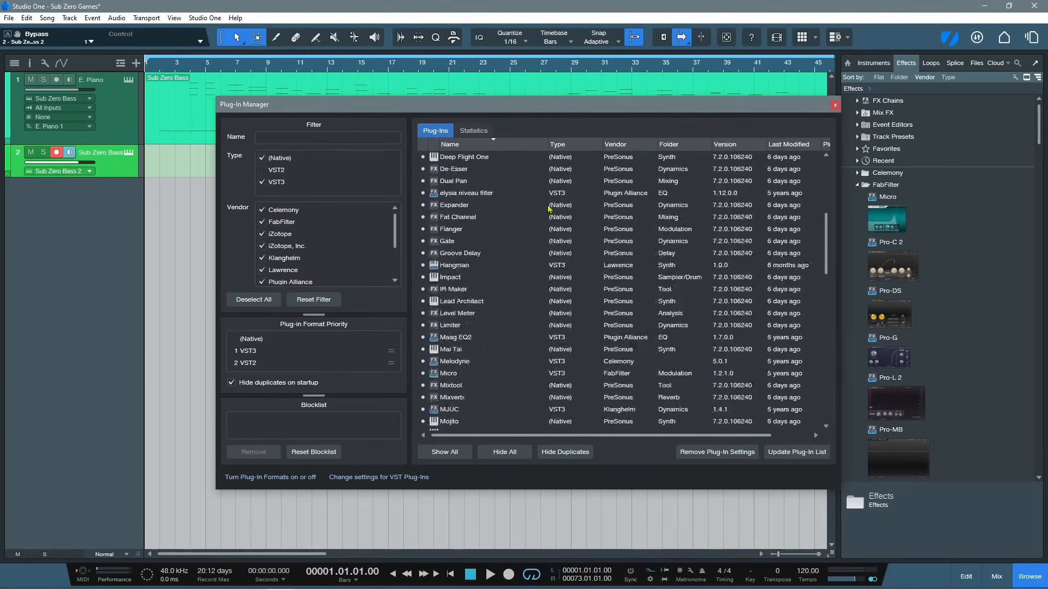
{"action": "scroll", "coordinate": [549, 208], "scroll_direction": "down", "scroll_amount": 12}
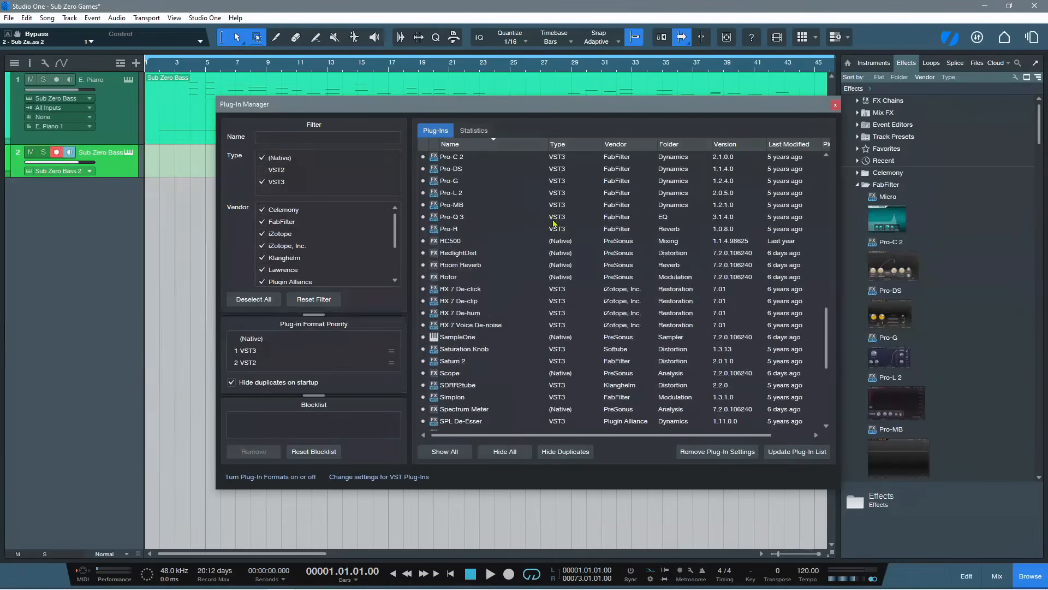
{"action": "scroll", "coordinate": [557, 234], "scroll_direction": "down", "scroll_amount": 3}
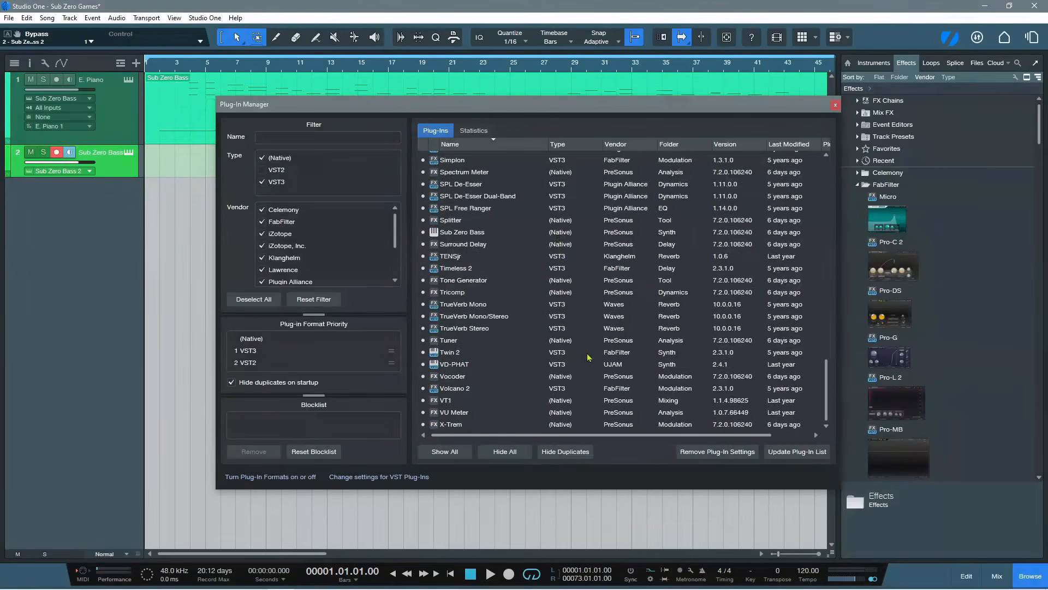
{"action": "scroll", "coordinate": [595, 365], "scroll_direction": "up", "scroll_amount": 12}
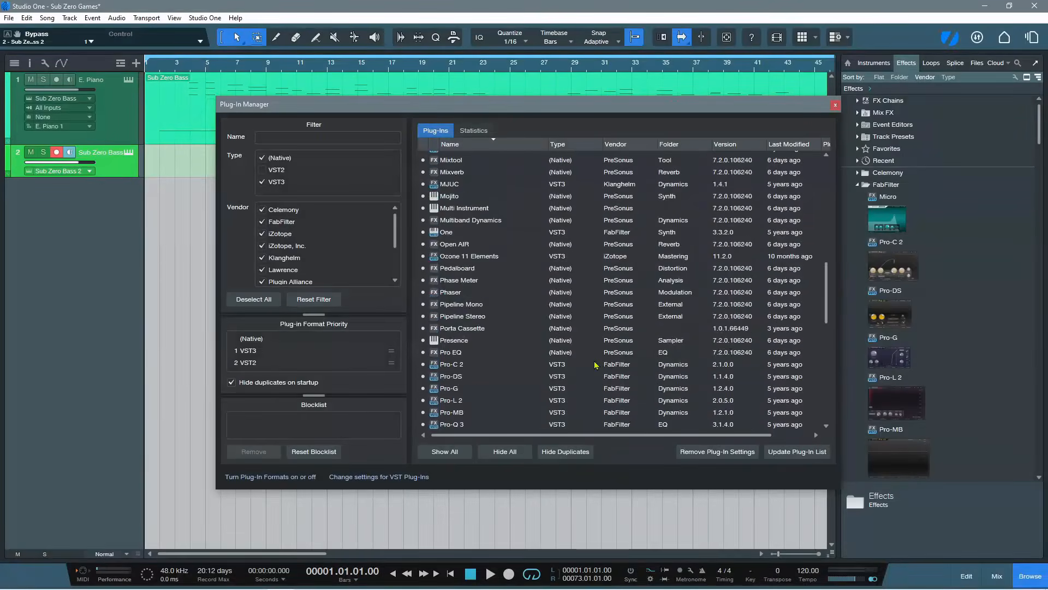
{"action": "scroll", "coordinate": [595, 365], "scroll_direction": "up", "scroll_amount": 10}
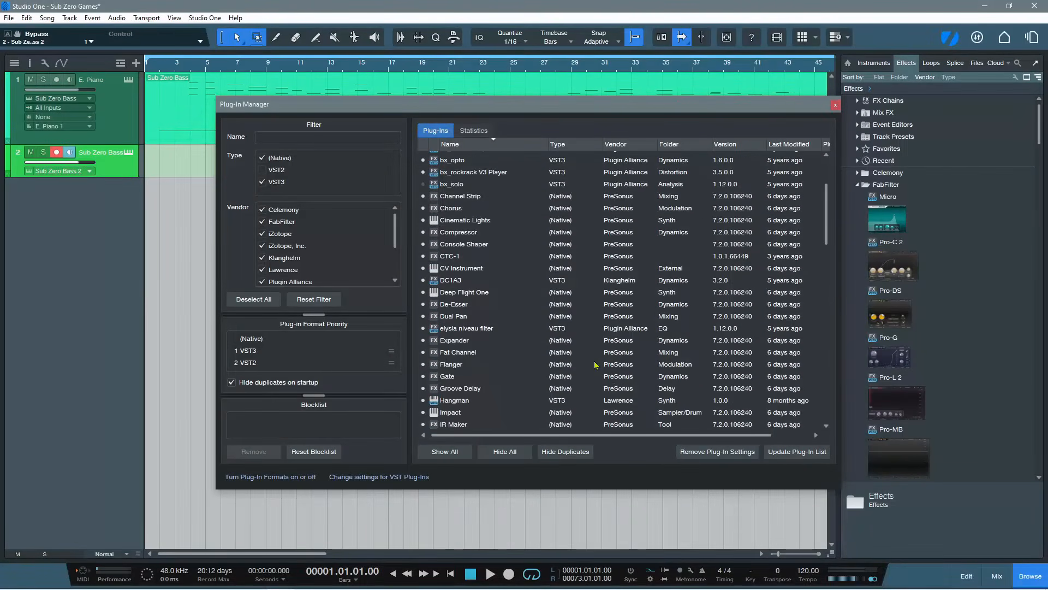
{"action": "scroll", "coordinate": [458, 304], "scroll_direction": "up", "scroll_amount": 9}
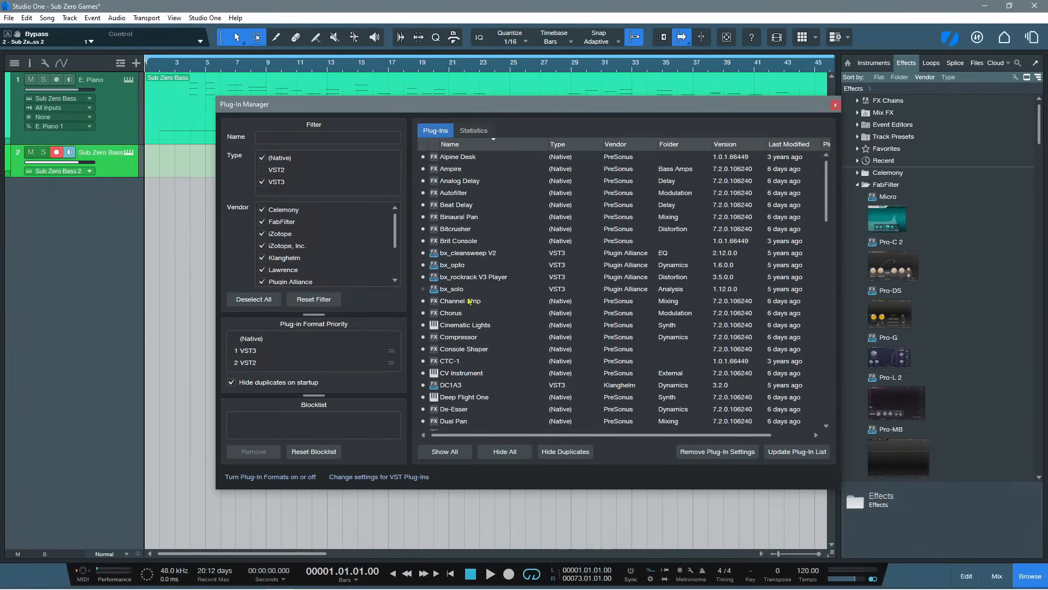
Include VST2 in the plug-in type filter, look through the FabFilter VST2 entries and exclude VST2 again
{"action": "left_click", "coordinate": [262, 171]}
{"action": "scroll", "coordinate": [507, 213], "scroll_direction": "down", "scroll_amount": 5}
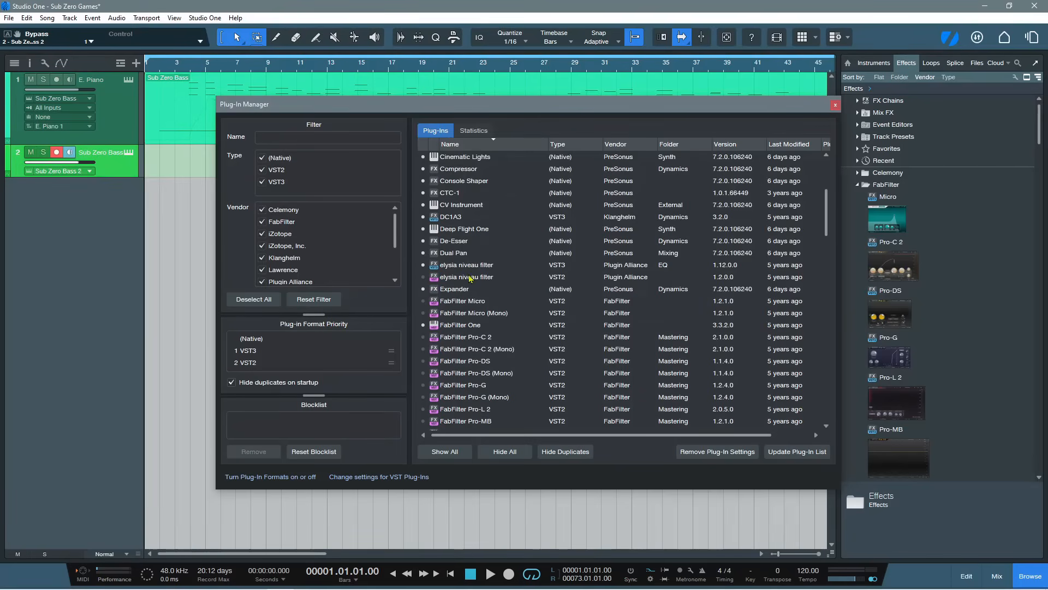
{"action": "scroll", "coordinate": [486, 306], "scroll_direction": "down", "scroll_amount": 7}
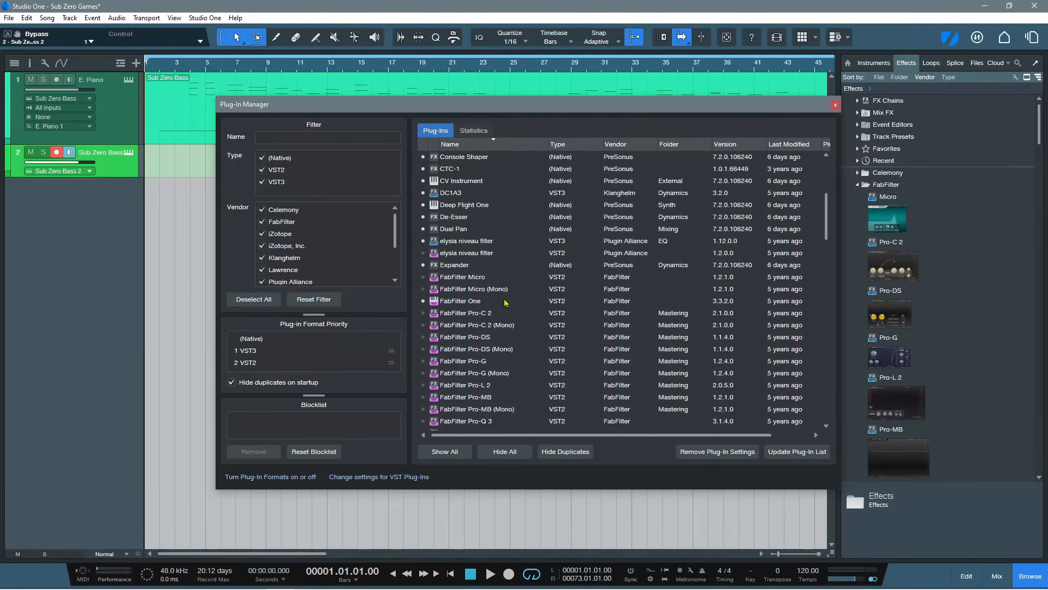
{"action": "scroll", "coordinate": [505, 302], "scroll_direction": "up", "scroll_amount": 8}
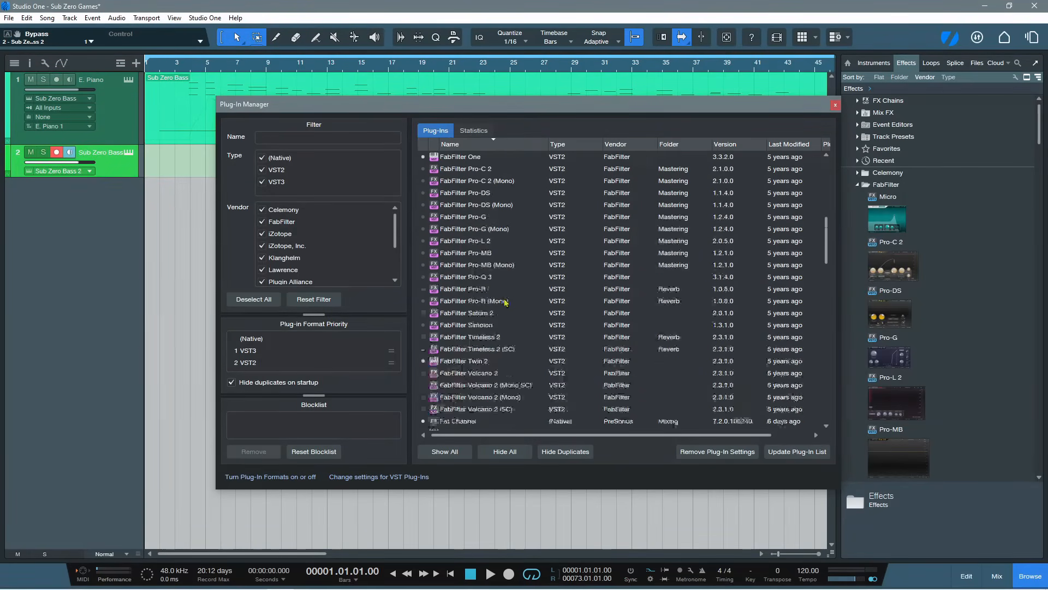
{"action": "scroll", "coordinate": [505, 302], "scroll_direction": "up", "scroll_amount": 3}
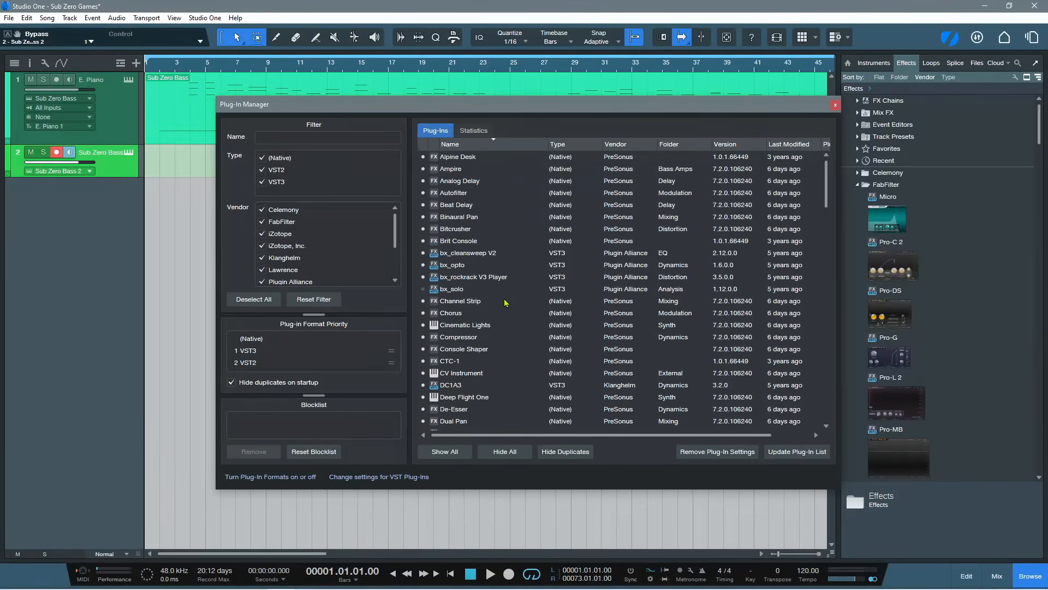
{"action": "left_click", "coordinate": [262, 170]}
Look through the vendor filter, hide duplicate plug-ins and close the Plug-In Manager
{"action": "scroll", "coordinate": [336, 244], "scroll_direction": "down", "scroll_amount": 2}
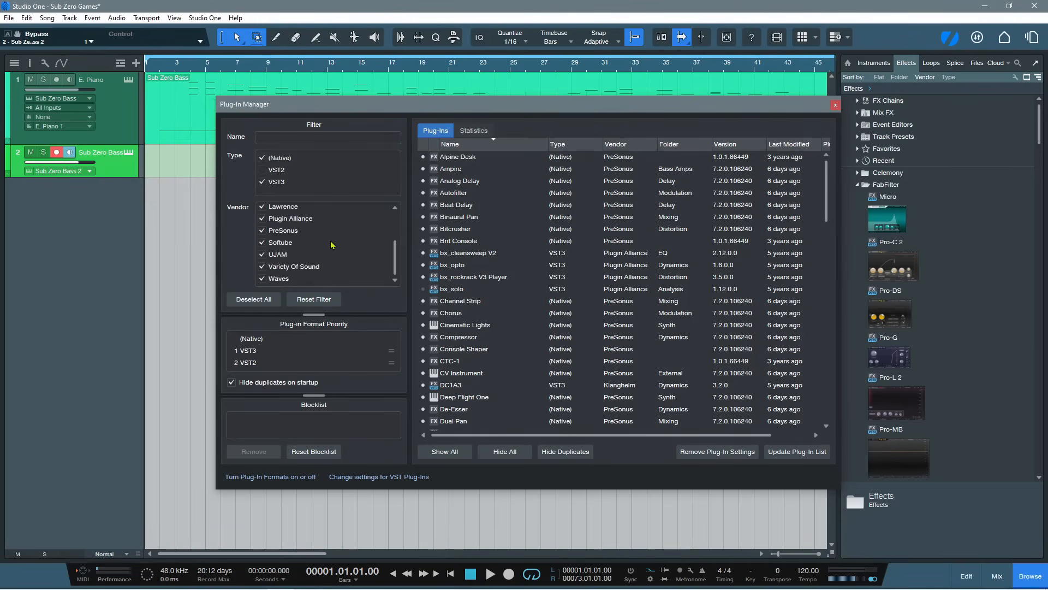
{"action": "scroll", "coordinate": [332, 245], "scroll_direction": "up", "scroll_amount": 2}
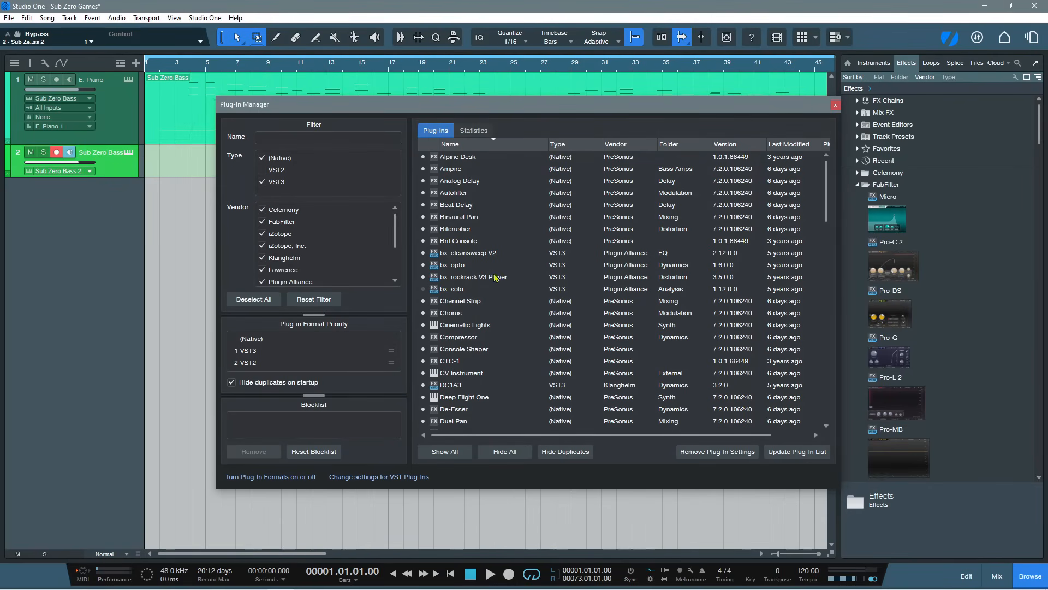
{"action": "left_click", "coordinate": [562, 453]}
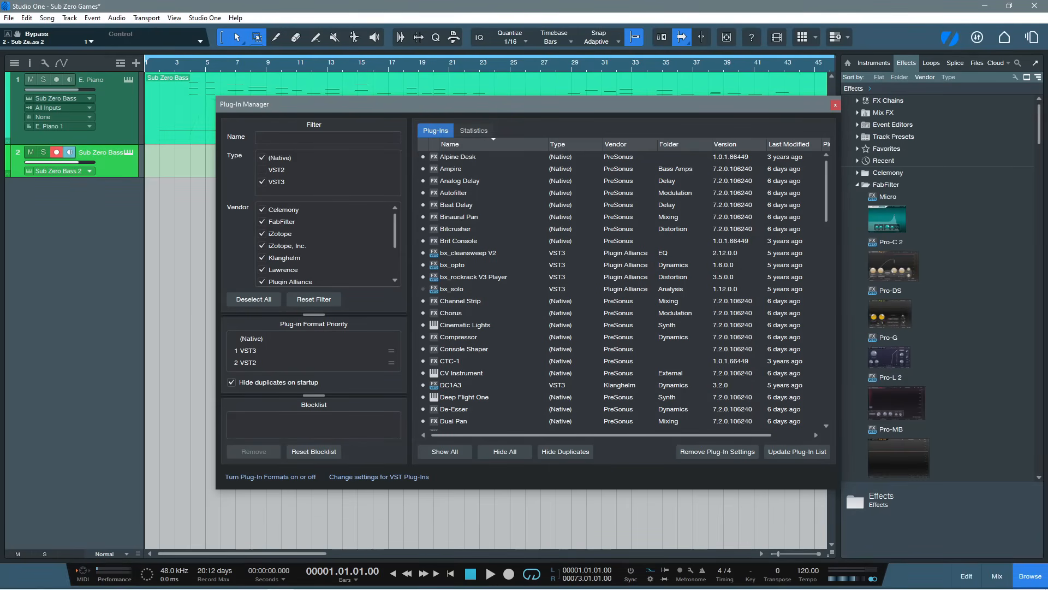
{"action": "left_click", "coordinate": [835, 106]}
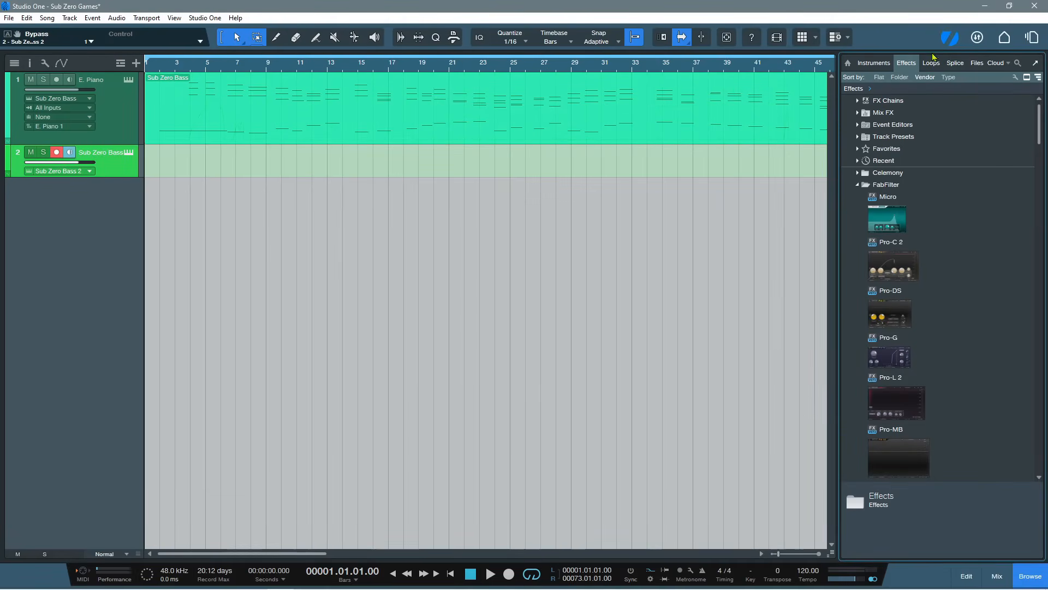
Open the account notifications, look through the recent community posts and close them again
{"action": "left_click", "coordinate": [950, 38]}
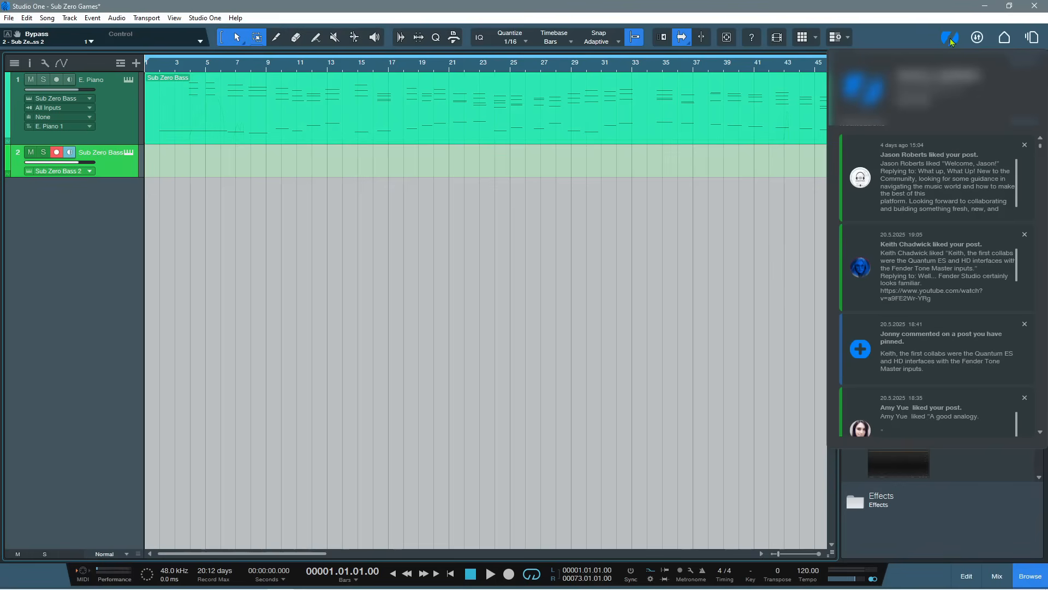
{"action": "scroll", "coordinate": [947, 212], "scroll_direction": "down", "scroll_amount": 3}
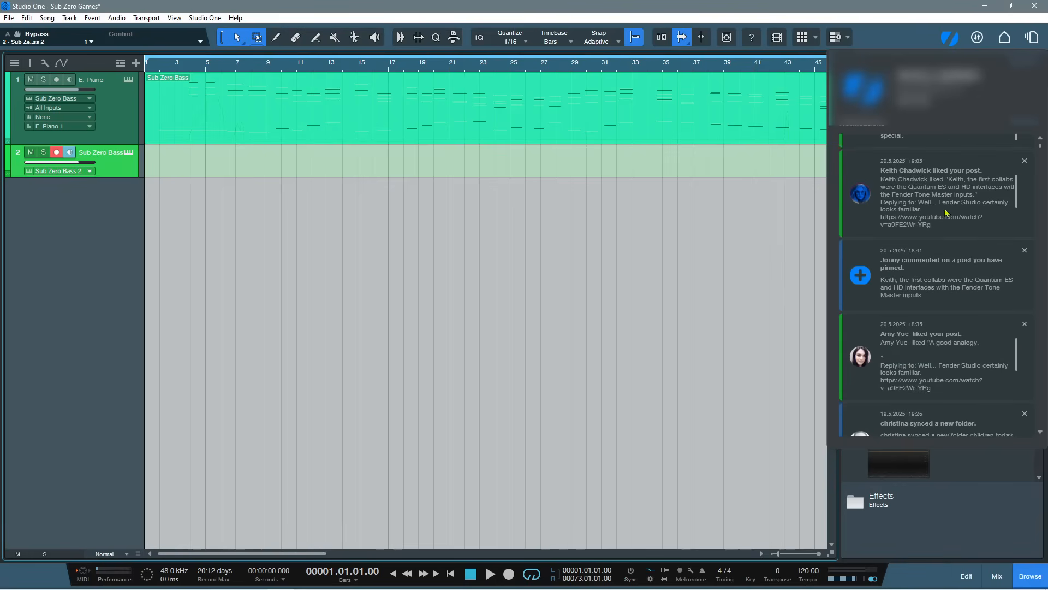
{"action": "scroll", "coordinate": [947, 213], "scroll_direction": "up", "scroll_amount": 3}
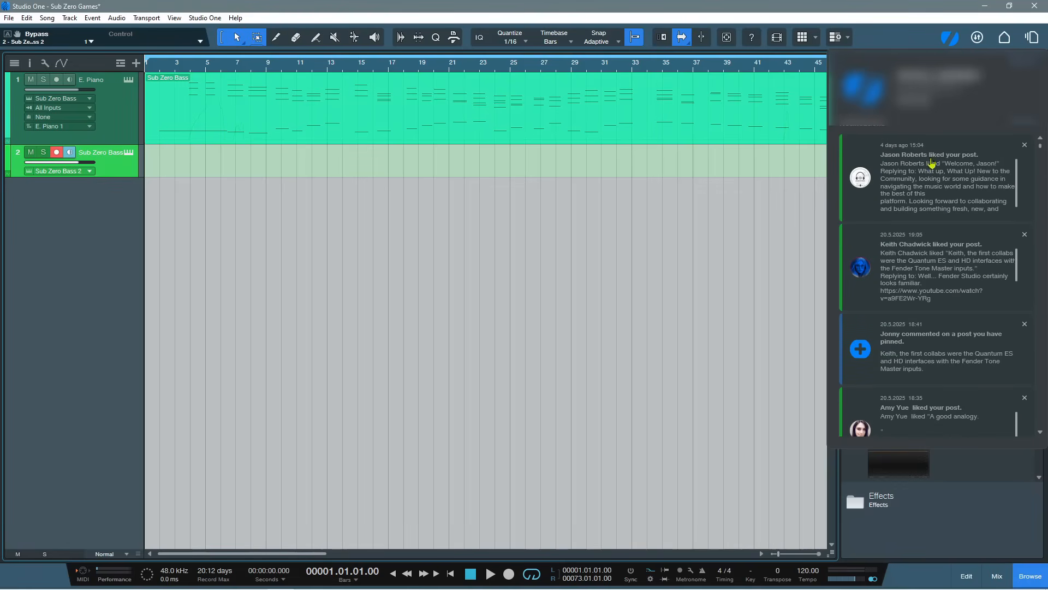
{"action": "scroll", "coordinate": [945, 212], "scroll_direction": "down", "scroll_amount": 3}
{"action": "scroll", "coordinate": [945, 212], "scroll_direction": "down", "scroll_amount": 2}
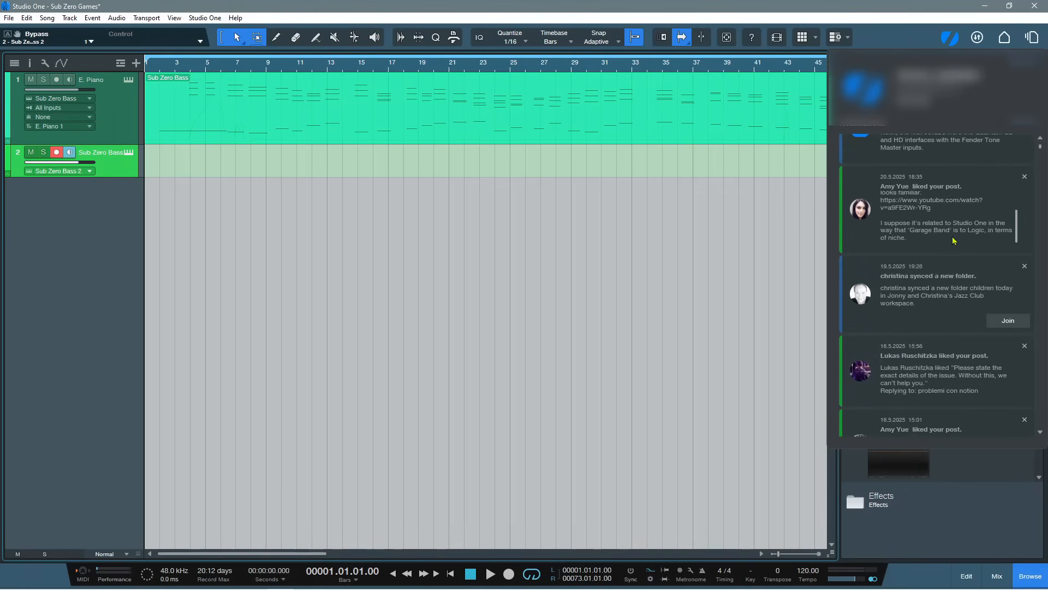
{"action": "scroll", "coordinate": [943, 281], "scroll_direction": "down", "scroll_amount": 2}
{"action": "scroll", "coordinate": [943, 282], "scroll_direction": "up", "scroll_amount": 5}
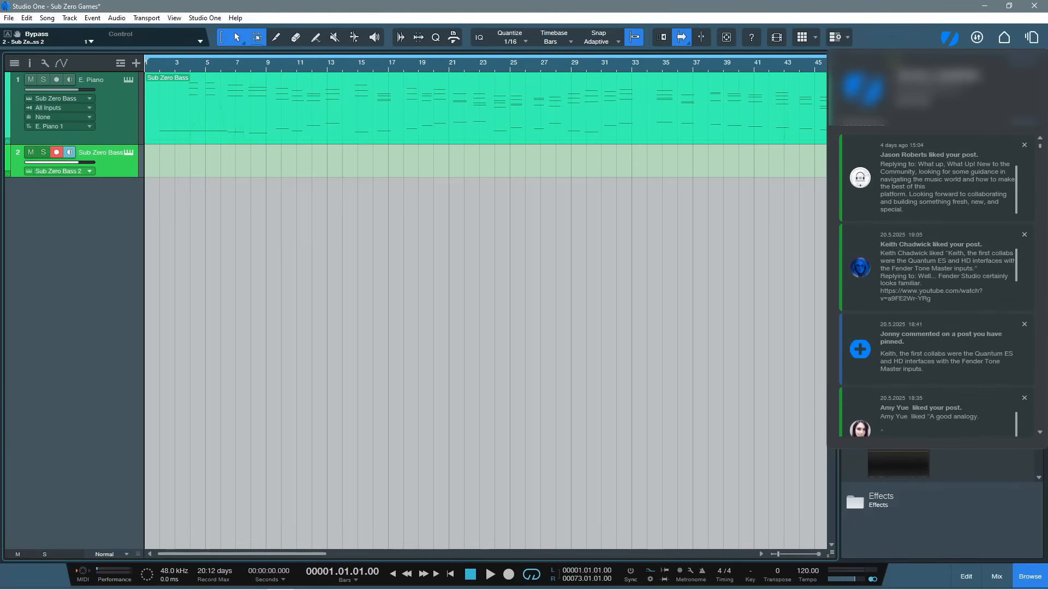
{"action": "left_click", "coordinate": [933, 40]}
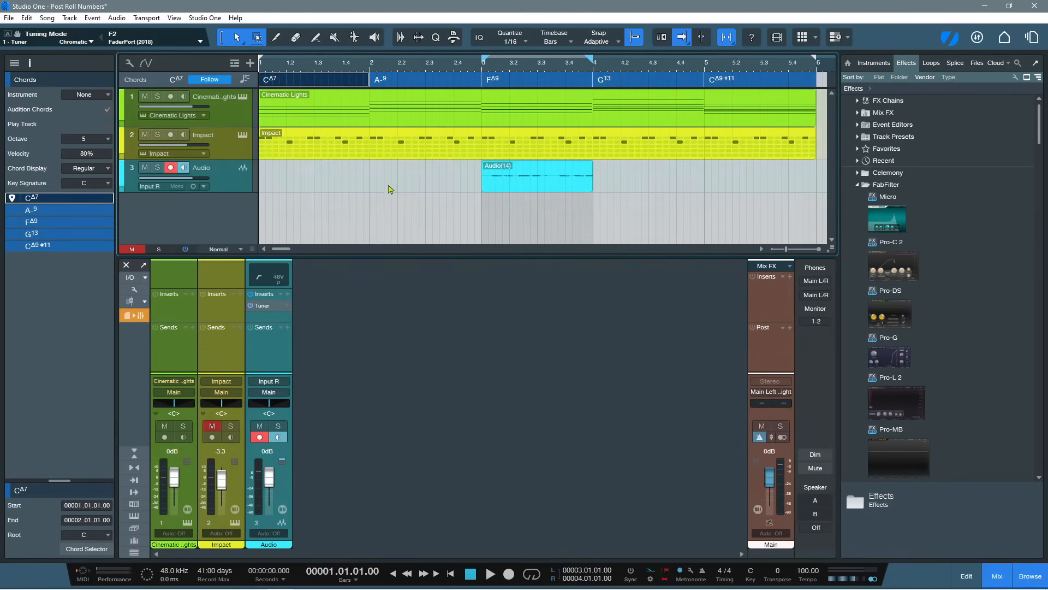
Mute the Audio track in the Post Roll Numbers song and hide the inspector
{"action": "left_click", "coordinate": [235, 182]}
{"action": "left_click", "coordinate": [145, 167]}
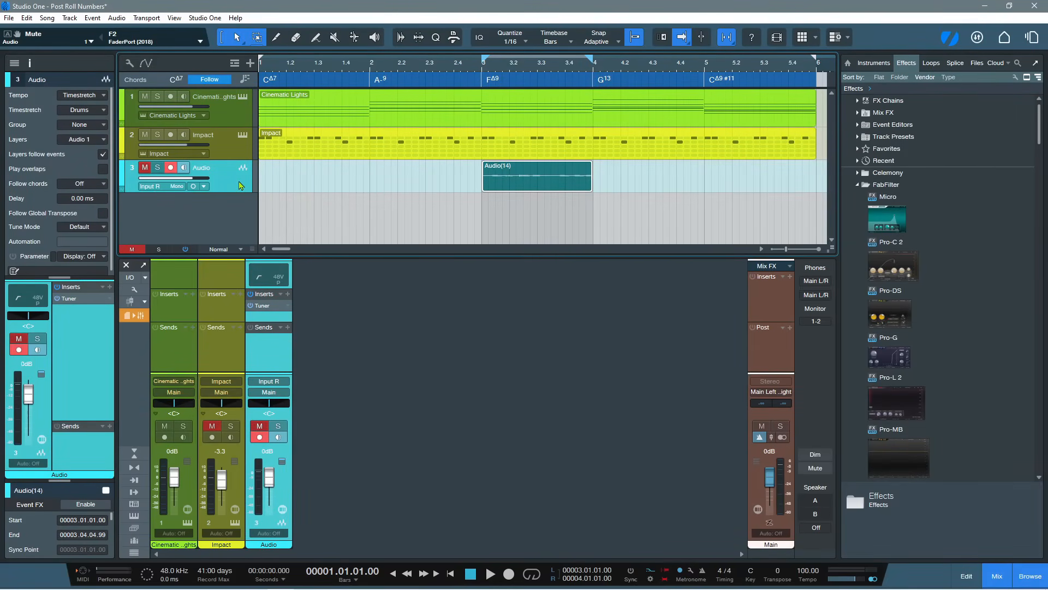
{"action": "left_click", "coordinate": [30, 68]}
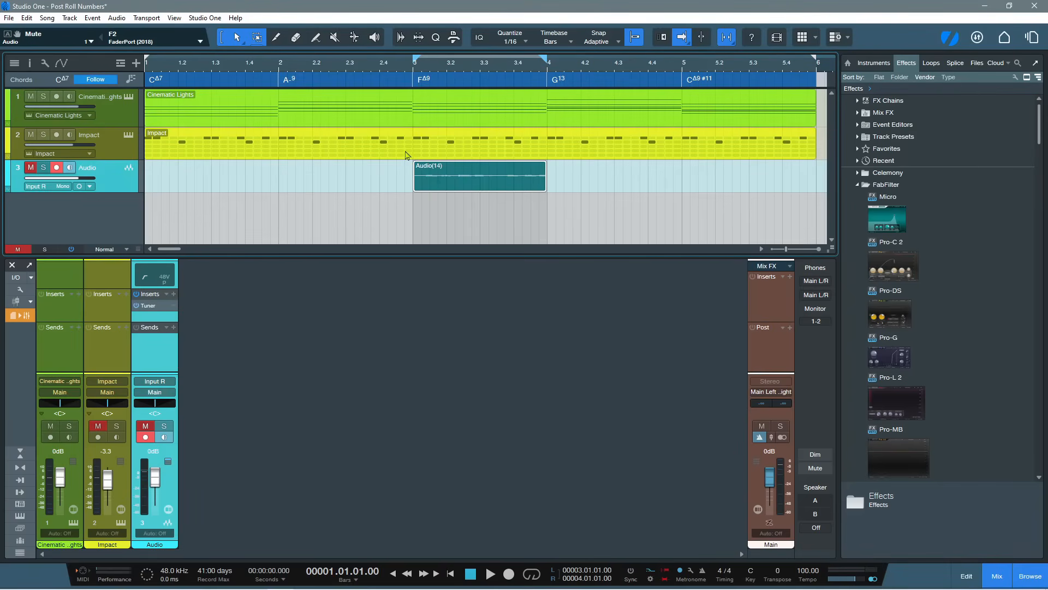
Open the Impact part in the pattern editor and select the Cinematic Lights part in the arrangement
{"action": "double_click", "coordinate": [335, 156]}
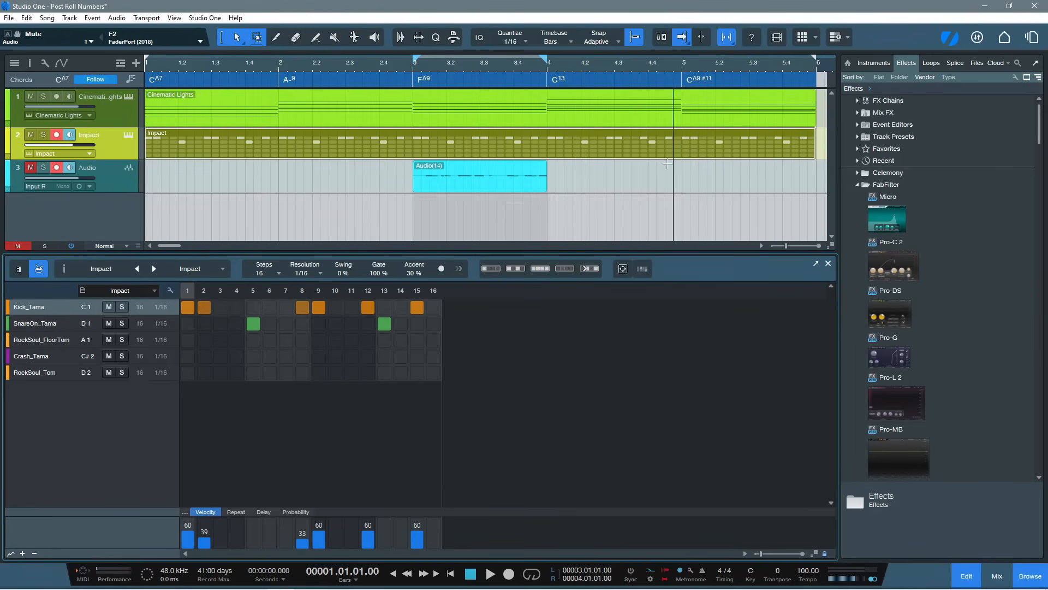
{"action": "left_click", "coordinate": [689, 121]}
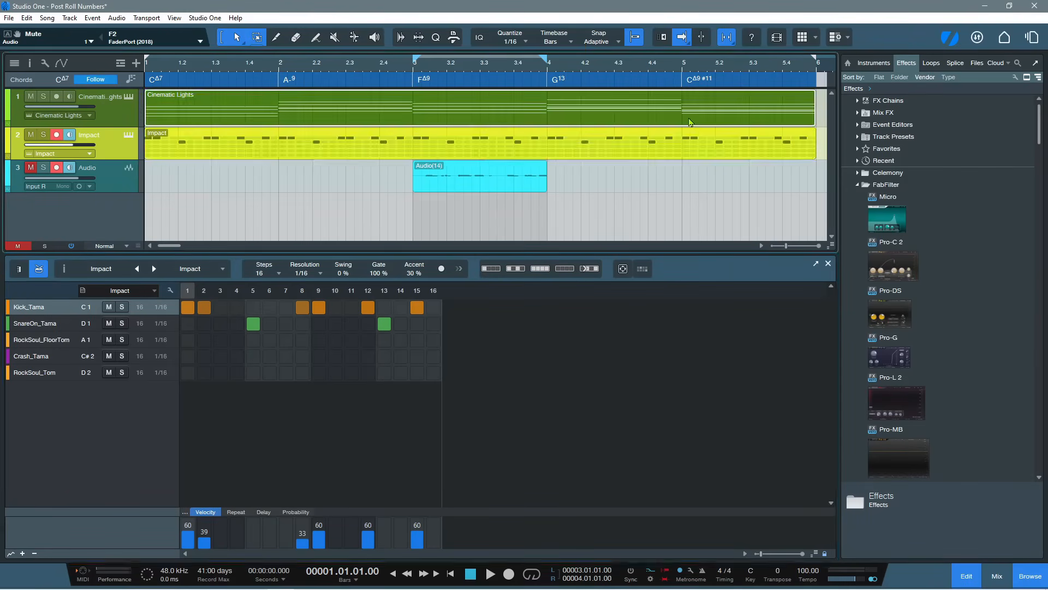
Close the pattern editor and select the Audio(14) event on the Audio track
{"action": "left_click", "coordinate": [828, 264]}
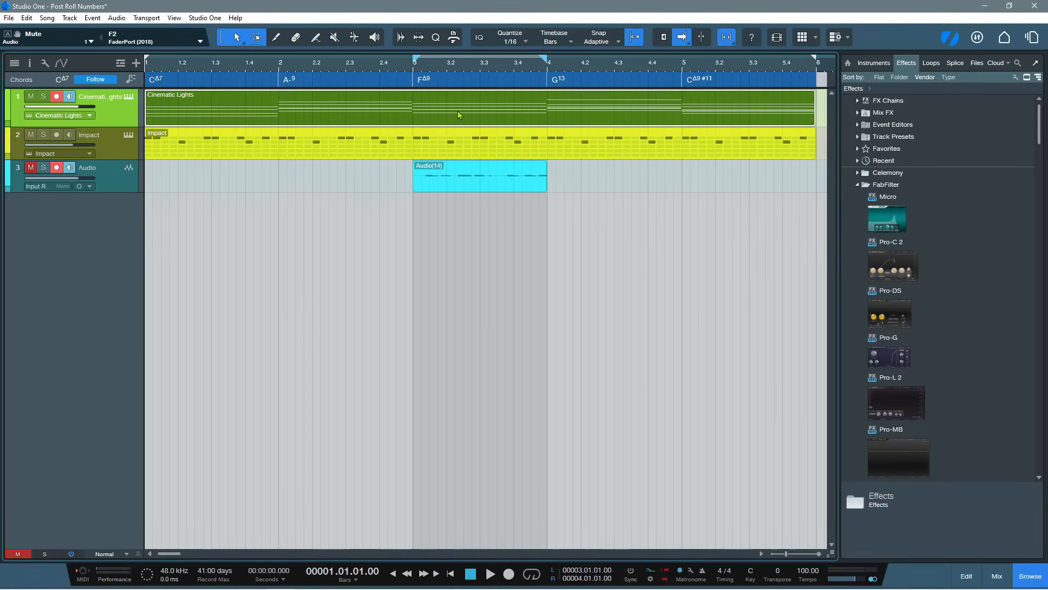
{"action": "left_click", "coordinate": [462, 150]}
{"action": "left_click", "coordinate": [471, 191]}
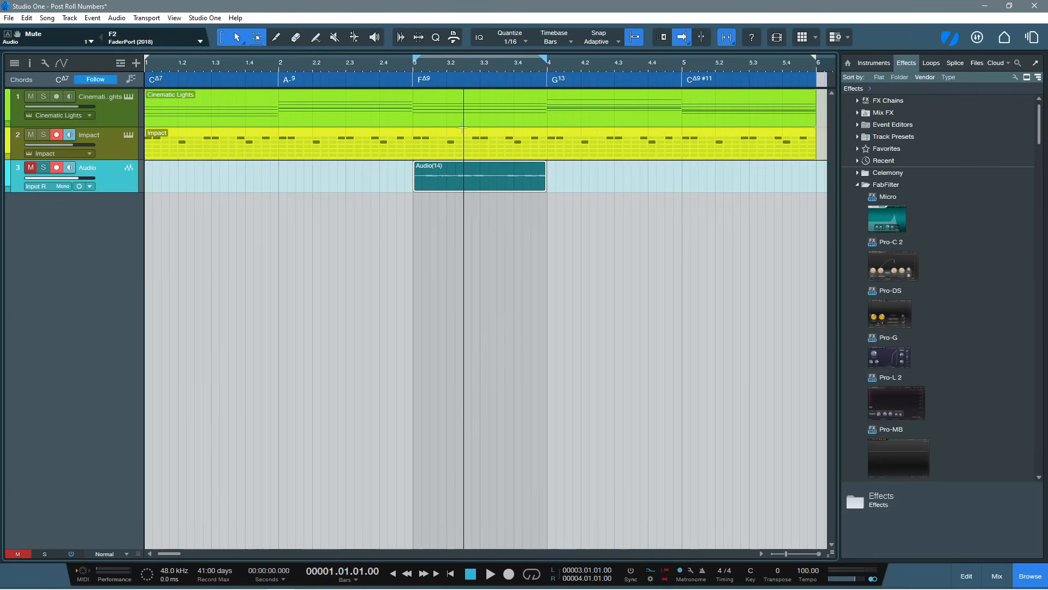
{"action": "left_click", "coordinate": [466, 125]}
{"action": "left_click", "coordinate": [468, 157]}
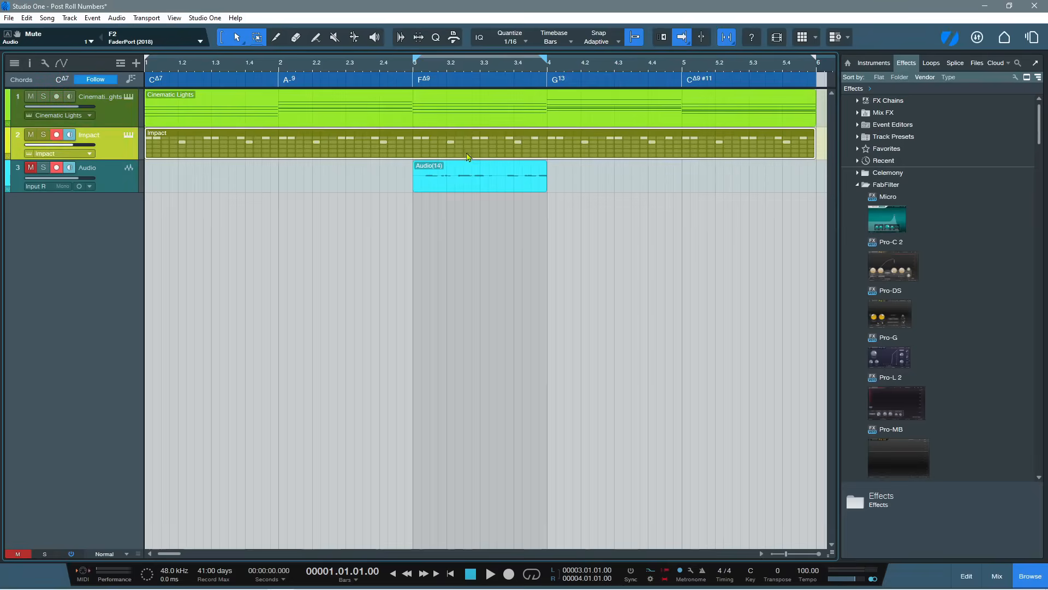
{"action": "left_click", "coordinate": [473, 185]}
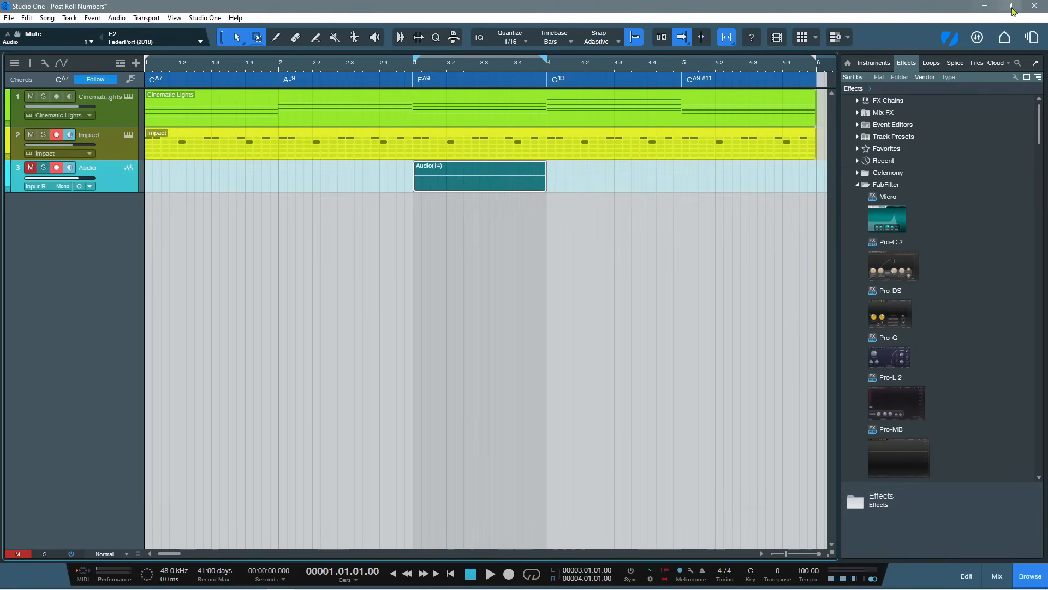
Look over the Sub Zero Bass part in the Sub Zero Games song and return to the Post Roll Numbers song
{"action": "left_click", "coordinate": [1028, 36]}
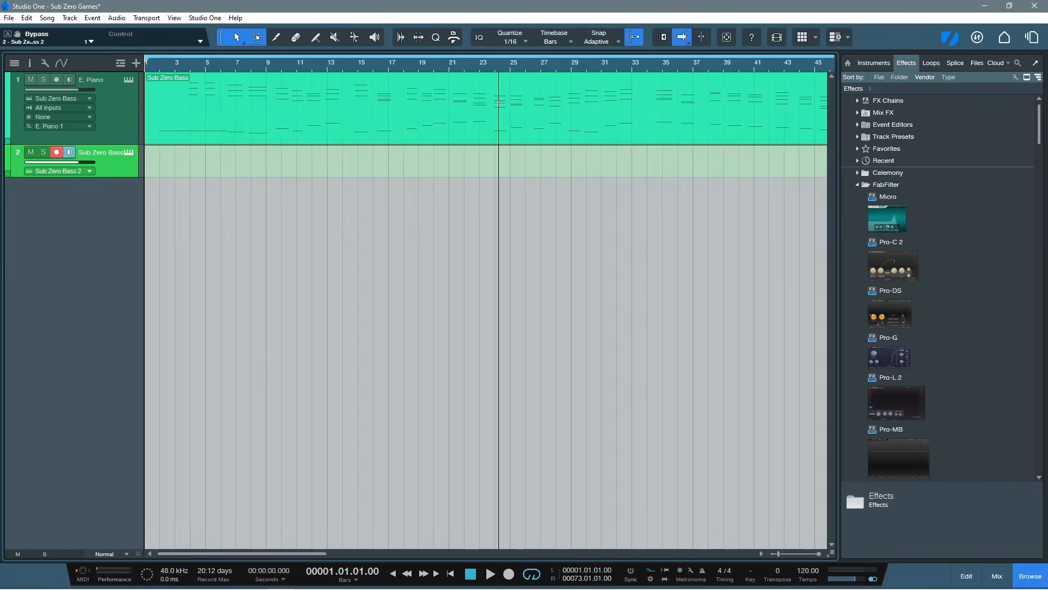
{"action": "left_click_drag", "start_coordinate": [518, 70], "coordinate": [509, 19]}
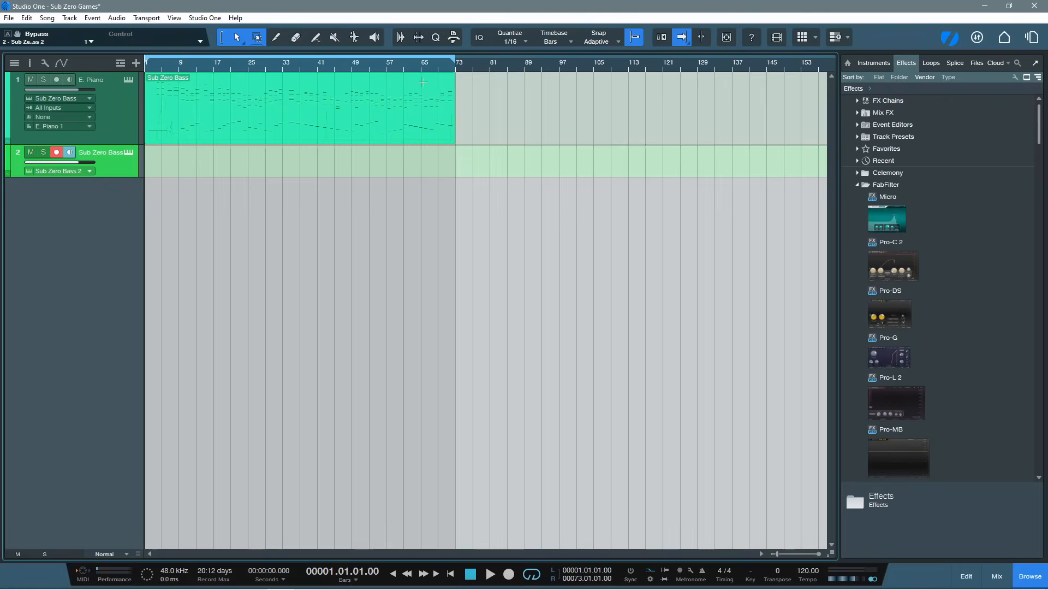
{"action": "left_click", "coordinate": [396, 130]}
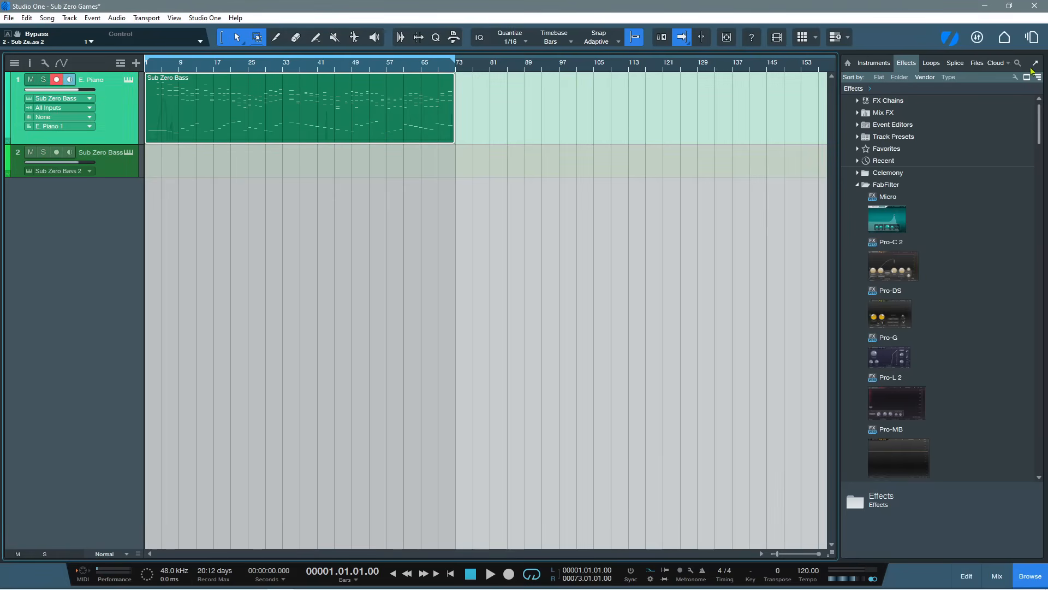
{"action": "left_click", "coordinate": [1032, 38]}
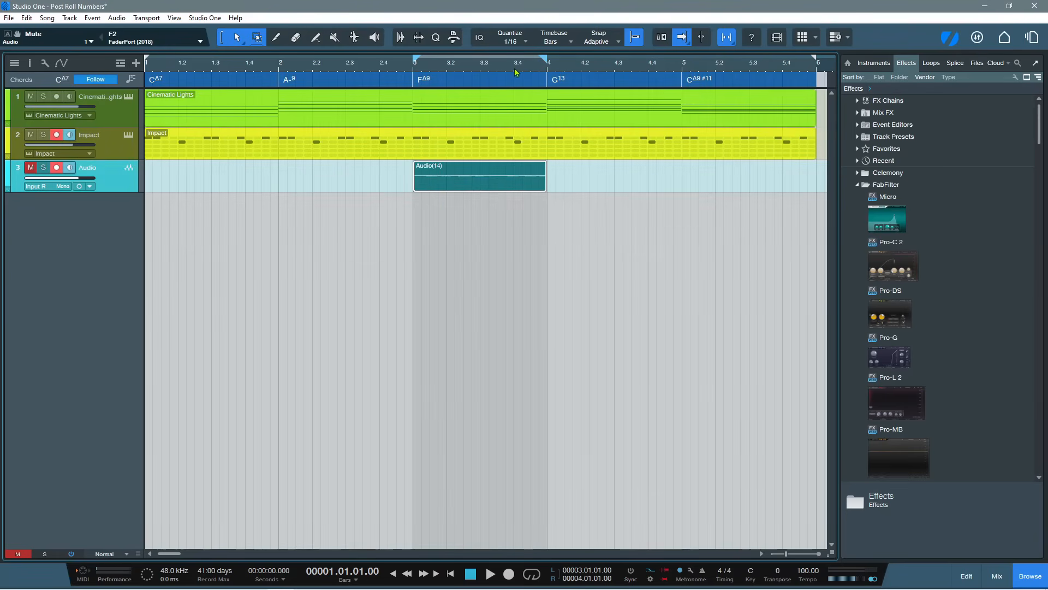
Duplicate the Audio(14) event five times in a row up to bar 9 and clear the selection
{"action": "mouse_move", "coordinate": [515, 70]}
{"action": "left_mouse_down"}
{"action": "mouse_move", "coordinate": [514, 57]}
{"action": "mouse_move", "coordinate": [518, 66]}
{"action": "left_mouse_up"}
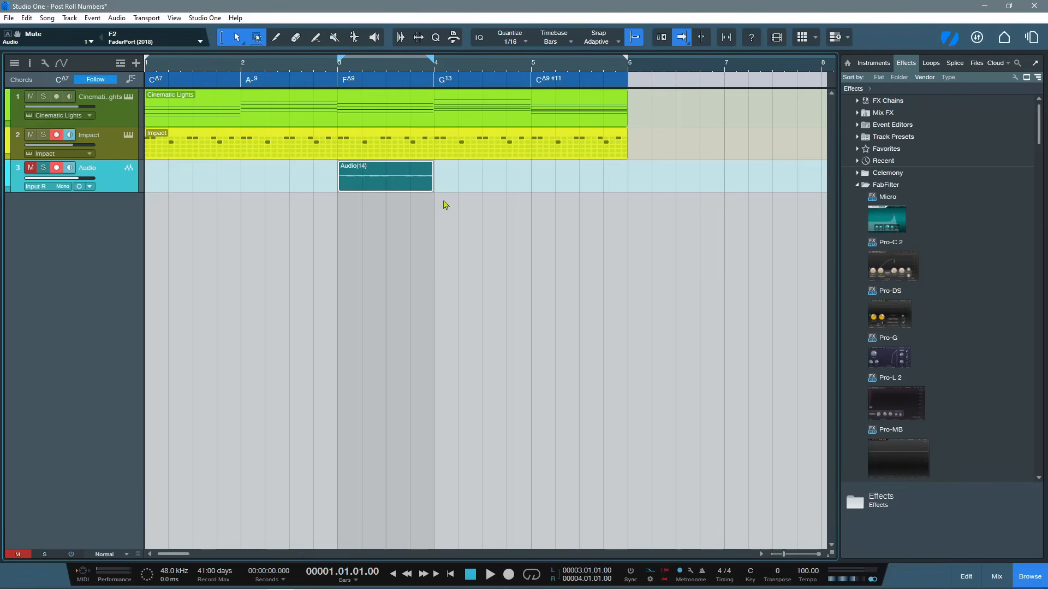
{"action": "key", "text": "d"}
{"action": "key", "text": "d"}
{"action": "key", "text": "d"}
{"action": "key", "text": "d"}
{"action": "key", "text": "d"}
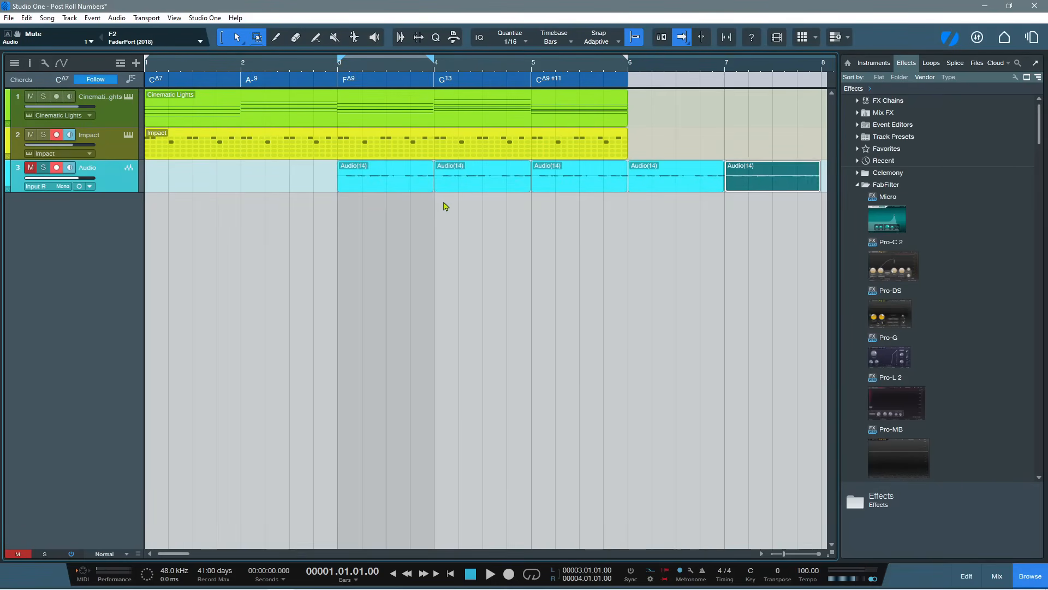
{"action": "left_click_drag", "start_coordinate": [494, 70], "coordinate": [490, 43]}
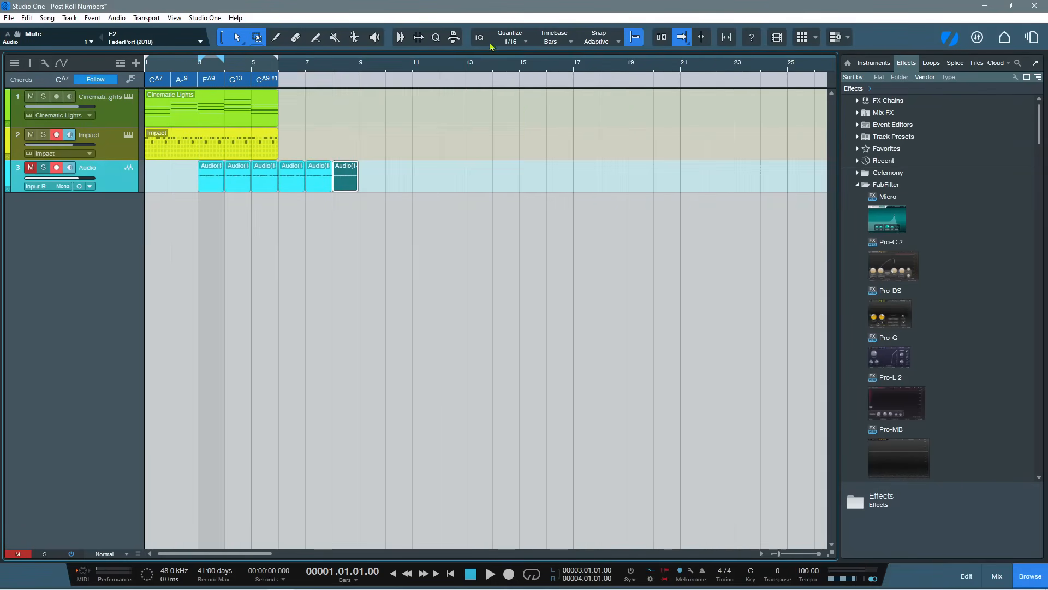
{"action": "left_click", "coordinate": [297, 266]}
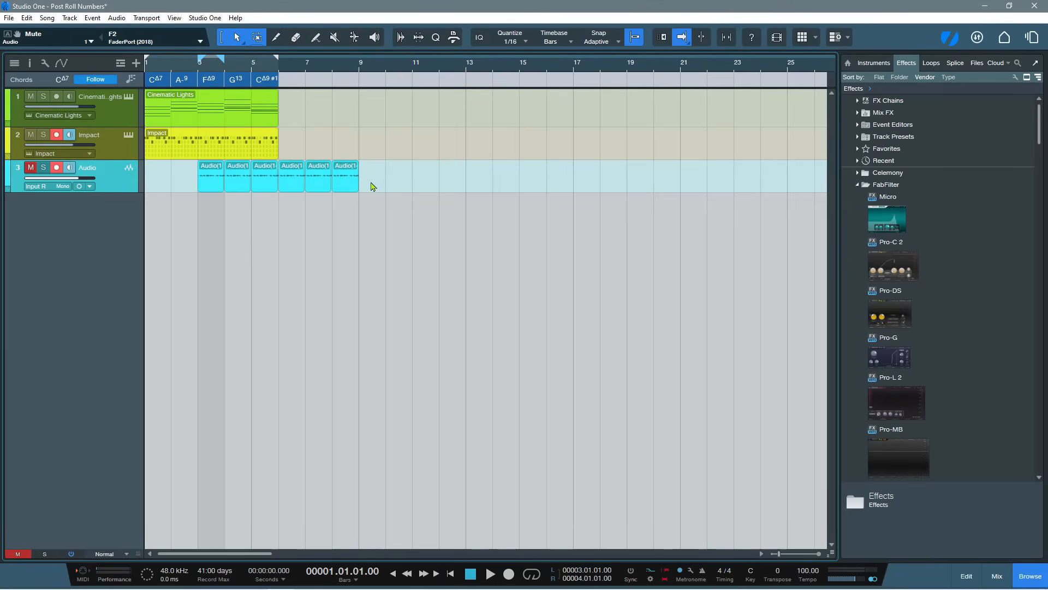
Select the three audio events from bar 6 to bar 9 and raise their gain together
{"action": "left_click_drag", "start_coordinate": [377, 181], "coordinate": [277, 174]}
{"action": "left_click", "coordinate": [318, 170]}
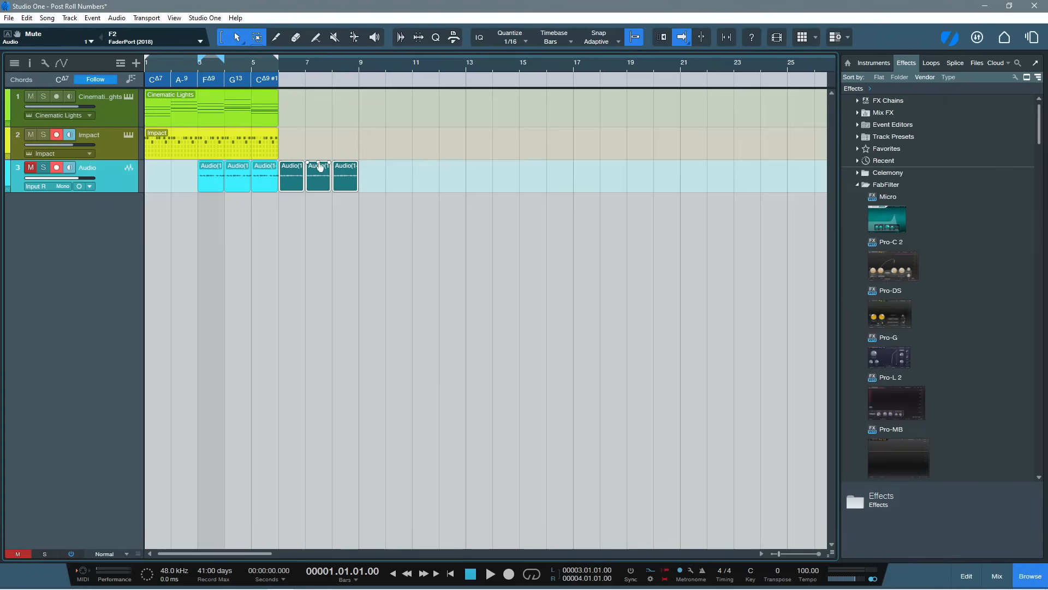
{"action": "left_click_drag", "start_coordinate": [315, 166], "coordinate": [321, 159]}
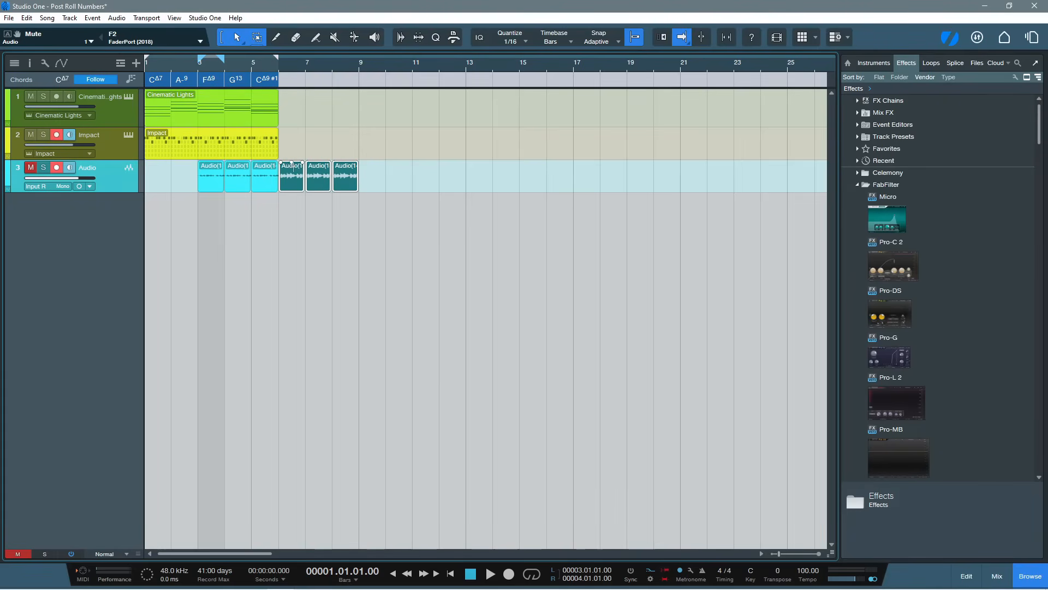
Select the three audio events from bar 3 to bar 6 and raise their gain together by about 10.2 dB
{"action": "left_click", "coordinate": [265, 183]}
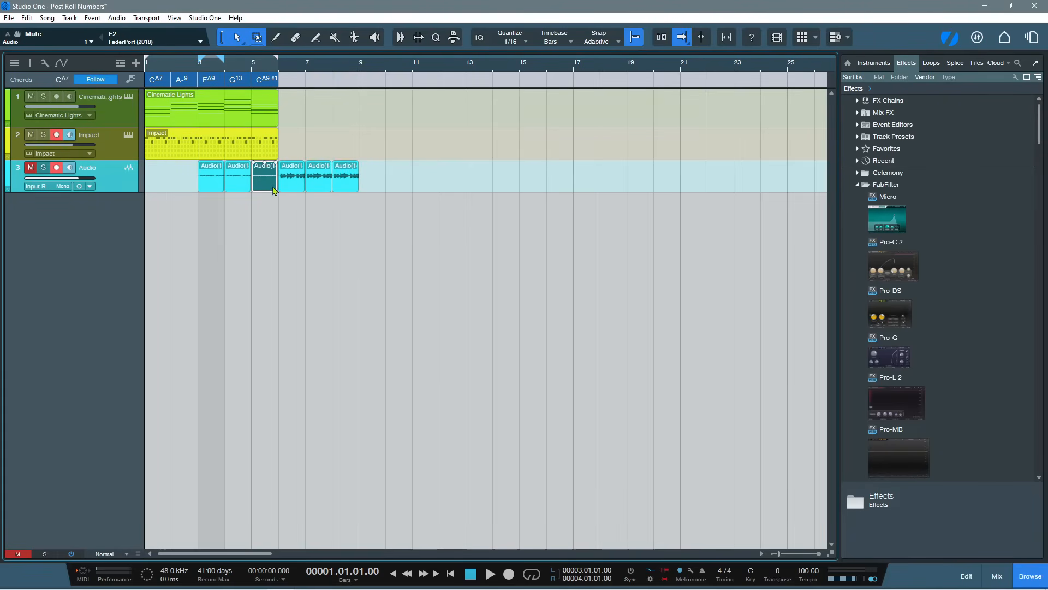
{"action": "left_click", "coordinate": [238, 183], "text": "shift"}
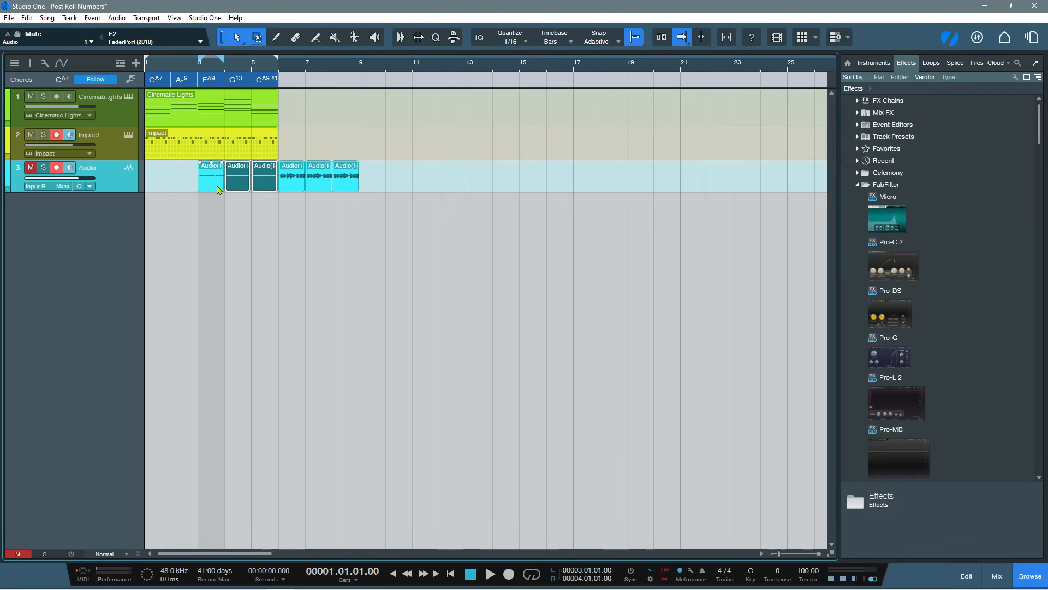
{"action": "left_click", "coordinate": [210, 183], "text": "shift"}
{"action": "left_click_drag", "start_coordinate": [212, 166], "coordinate": [212, 164]}
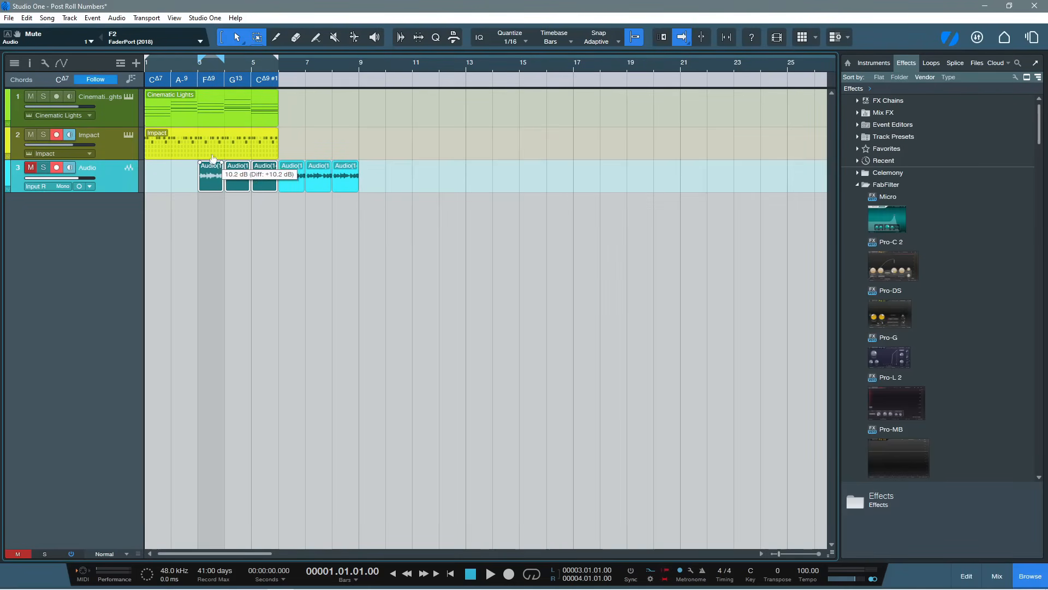
{"action": "left_click", "coordinate": [266, 250]}
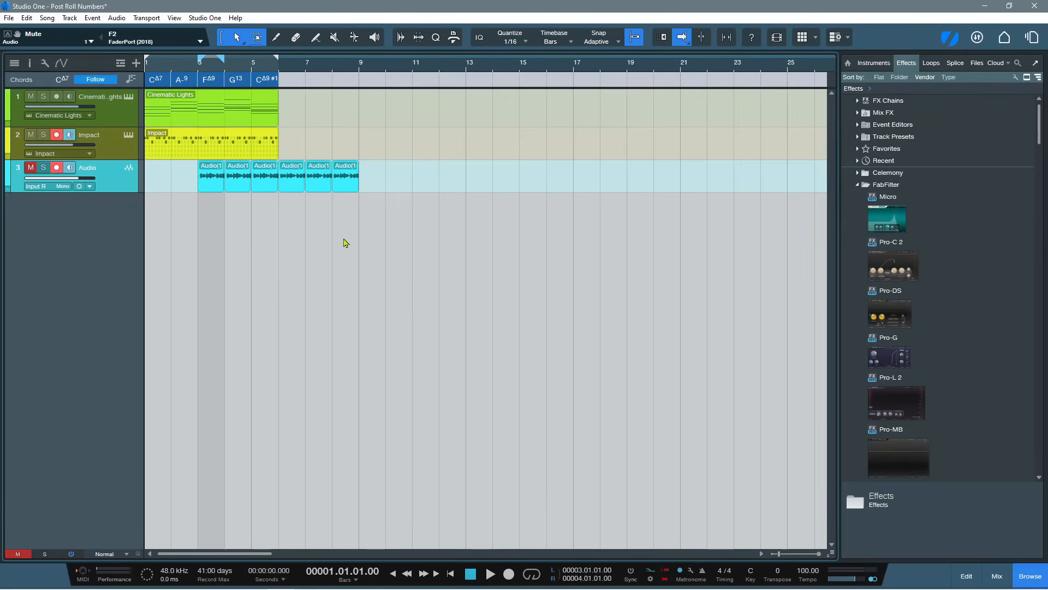
Duplicate all six audio events twice to extend the Audio track up to bar 21, then clear the selection
{"action": "left_click_drag", "start_coordinate": [379, 190], "coordinate": [192, 189]}
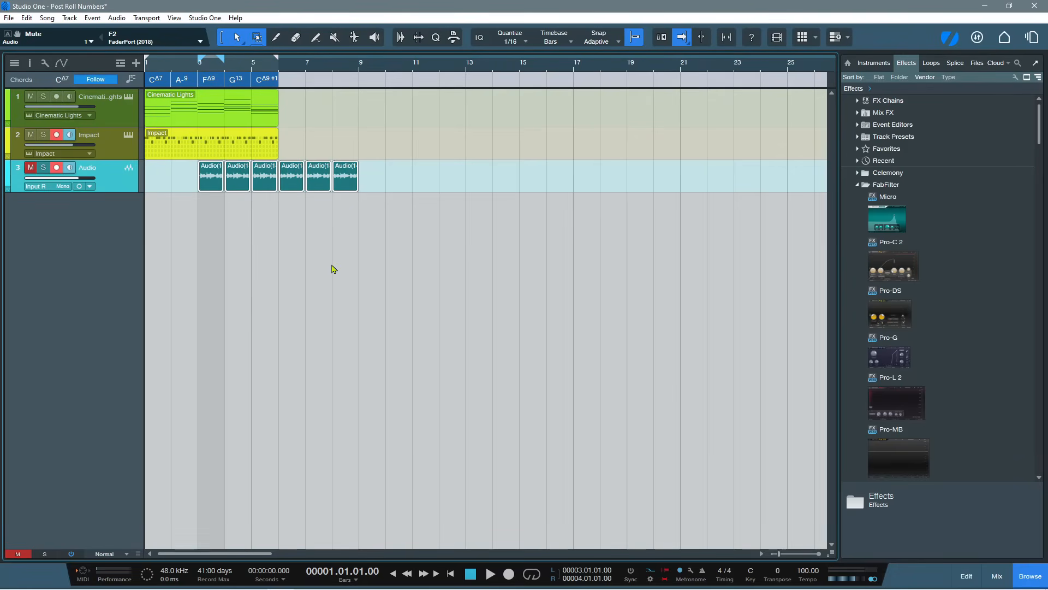
{"action": "key", "text": "d"}
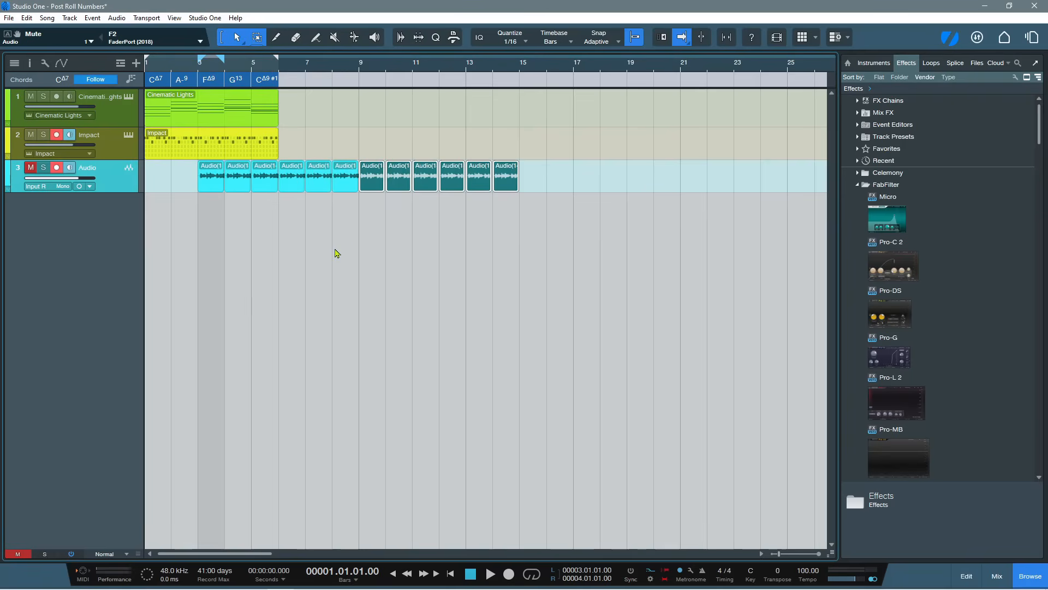
{"action": "key", "text": "d"}
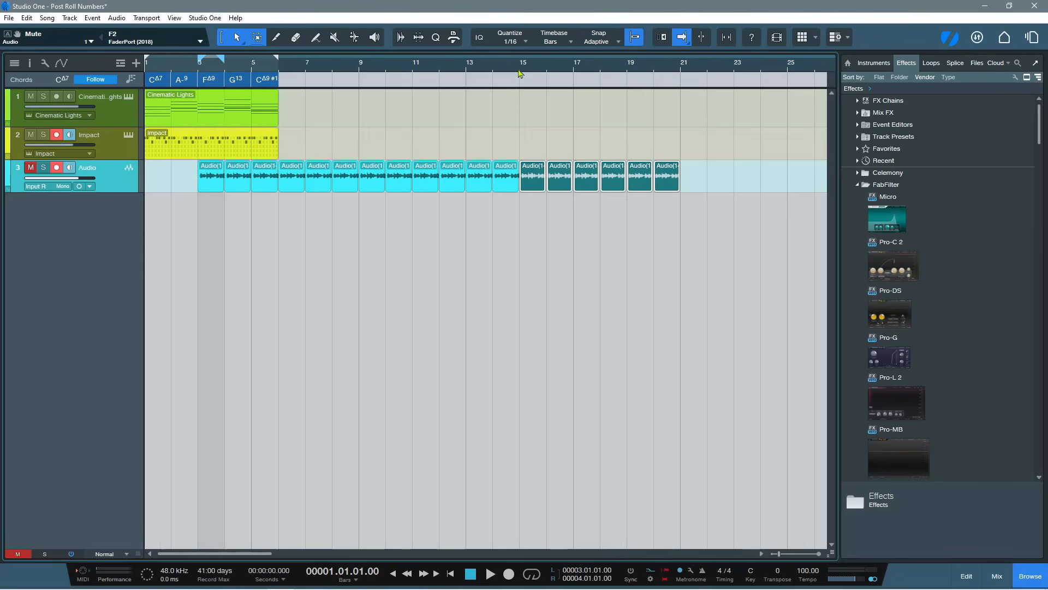
{"action": "left_click_drag", "start_coordinate": [520, 74], "coordinate": [523, 55]}
{"action": "left_click", "coordinate": [344, 243]}
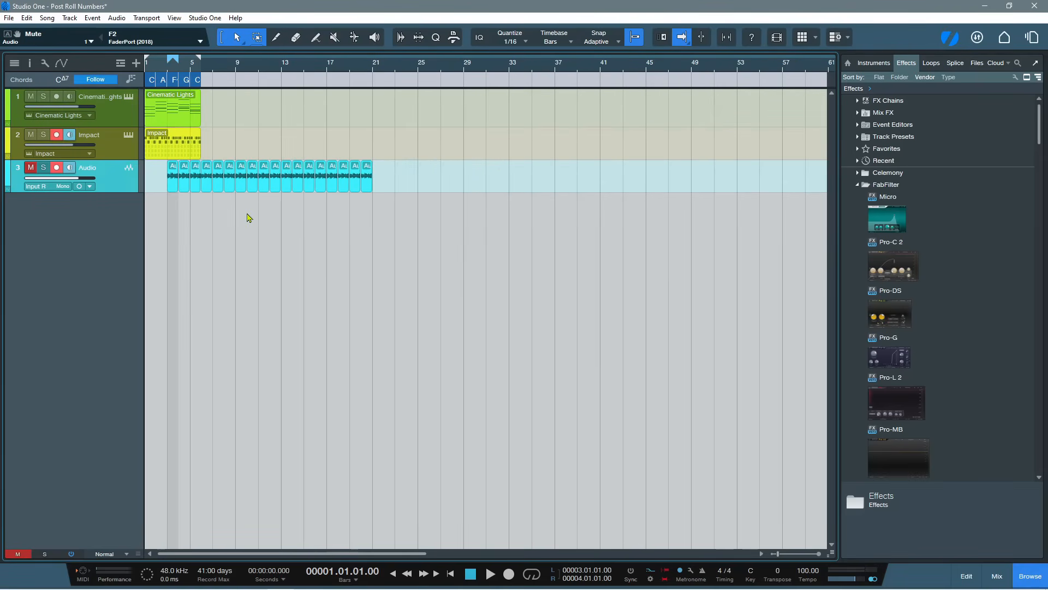